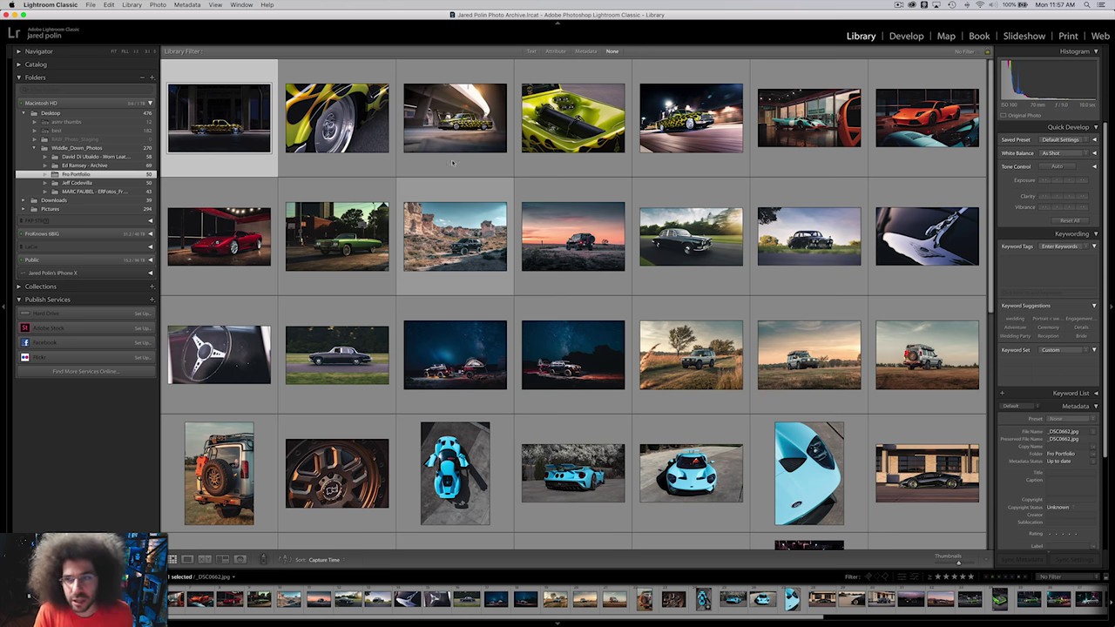
Open the flame-painted truck photo _DSC0662.jpg in the Develop module.
left_click(905, 36)
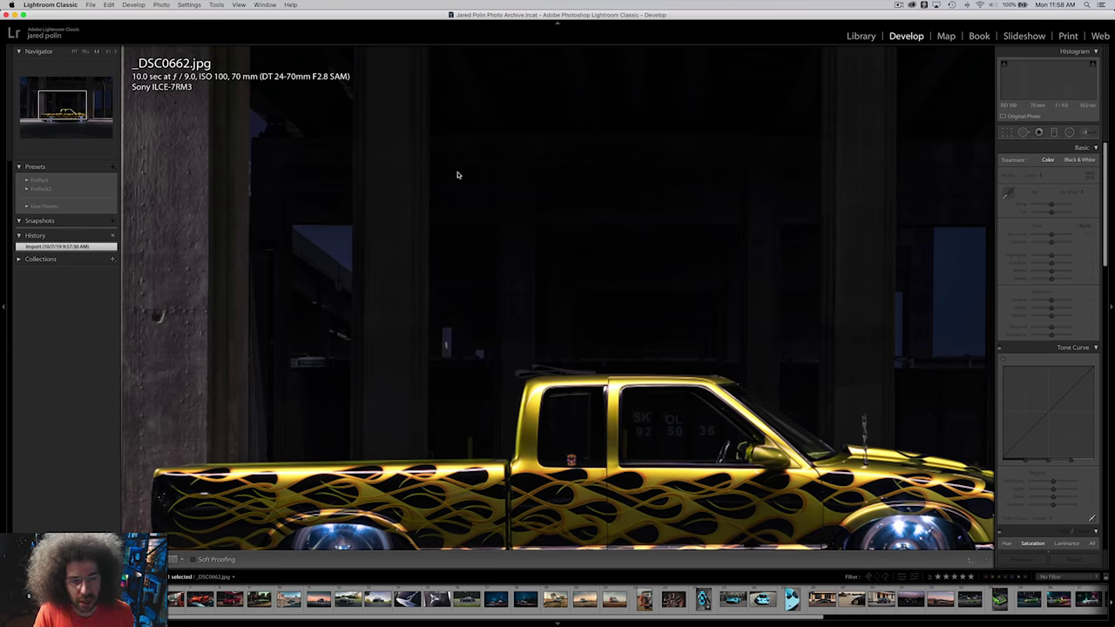
Rate _DSC0662.jpg five stars after checking its detail, then advance to IMG_8258.jpg.
left_click(456, 175)
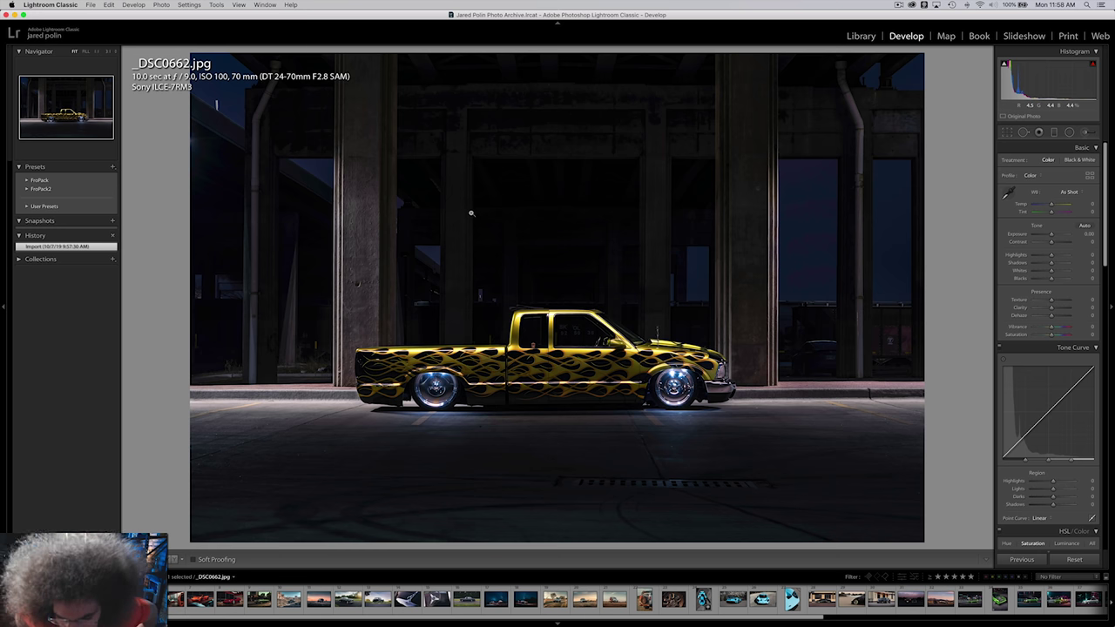
key("5")
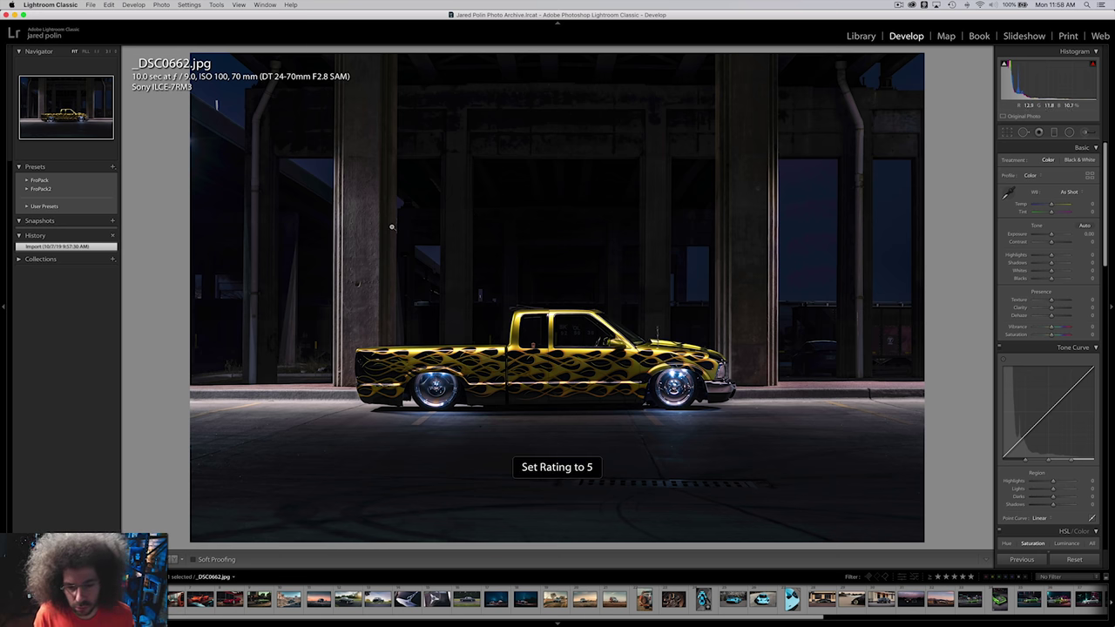
left_click(470, 357)
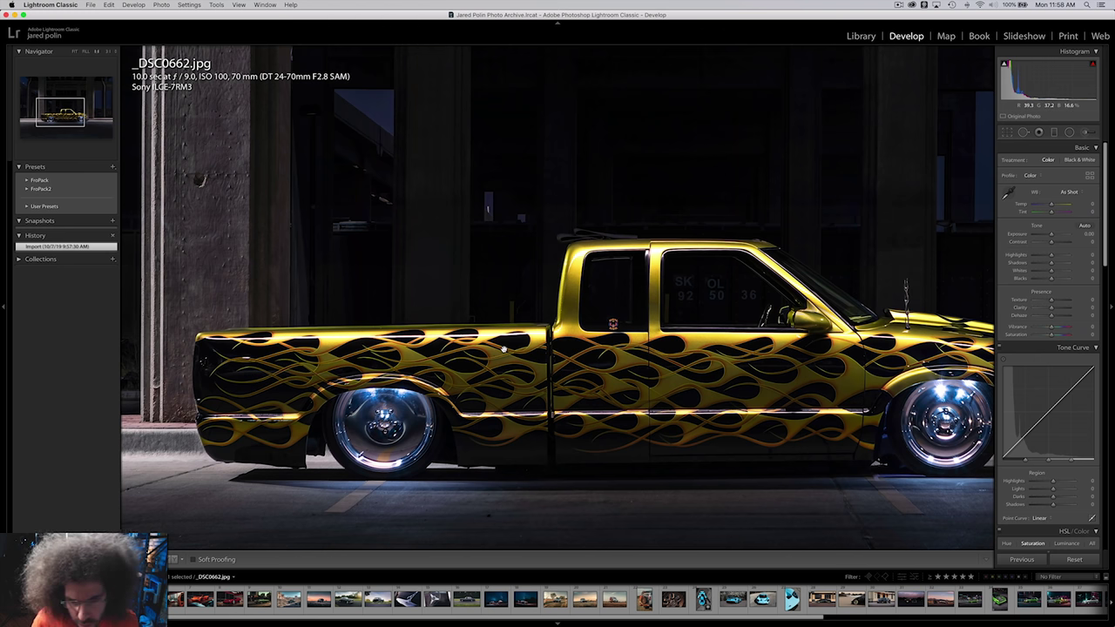
left_click(503, 349)
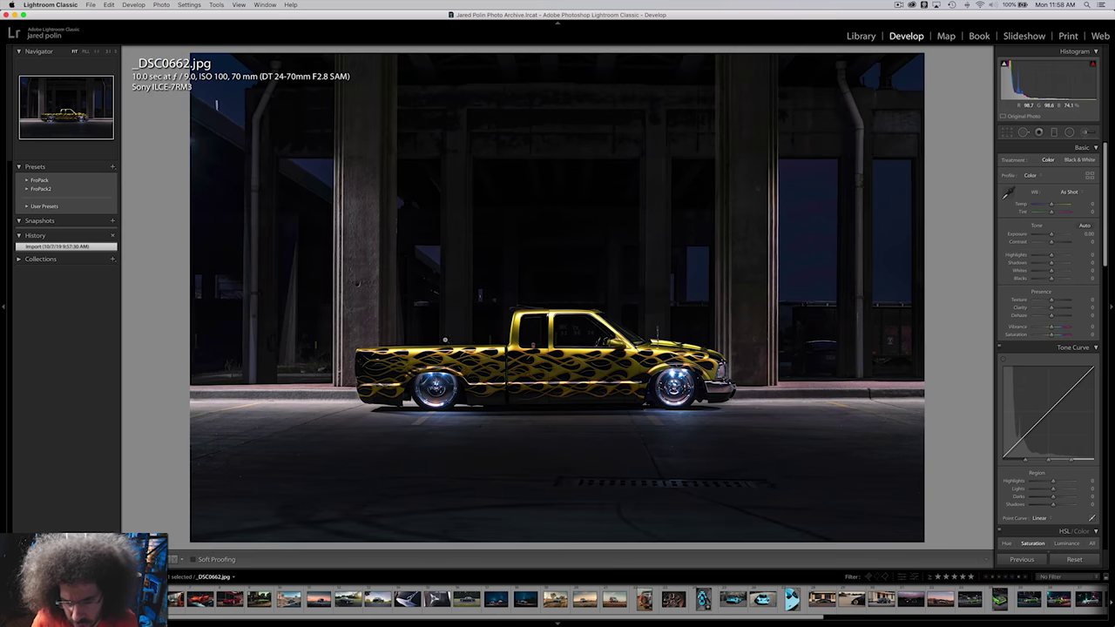
key("Right")
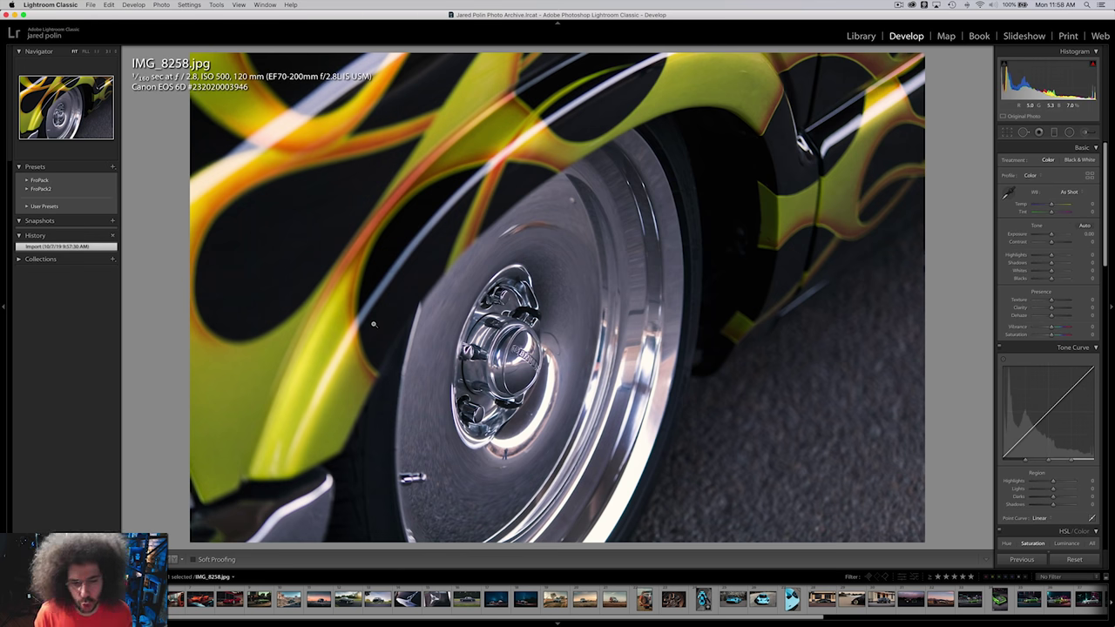
Compare the wheel close-up, side-view and under-the-bridge truck photos, checking wheel sharpness.
left_click(559, 333)
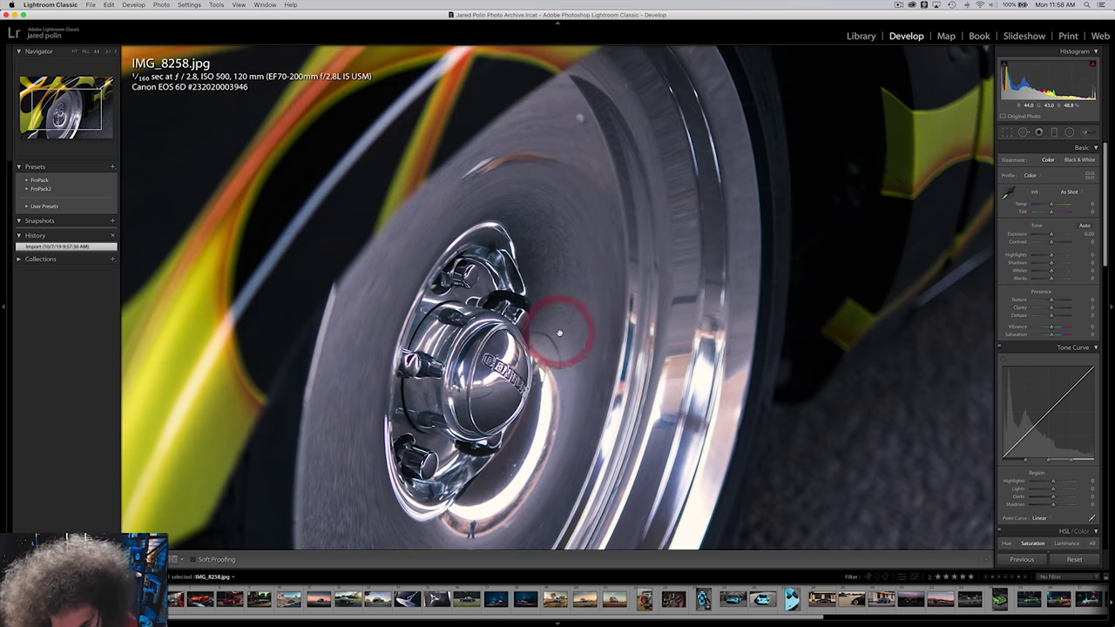
left_click(518, 322)
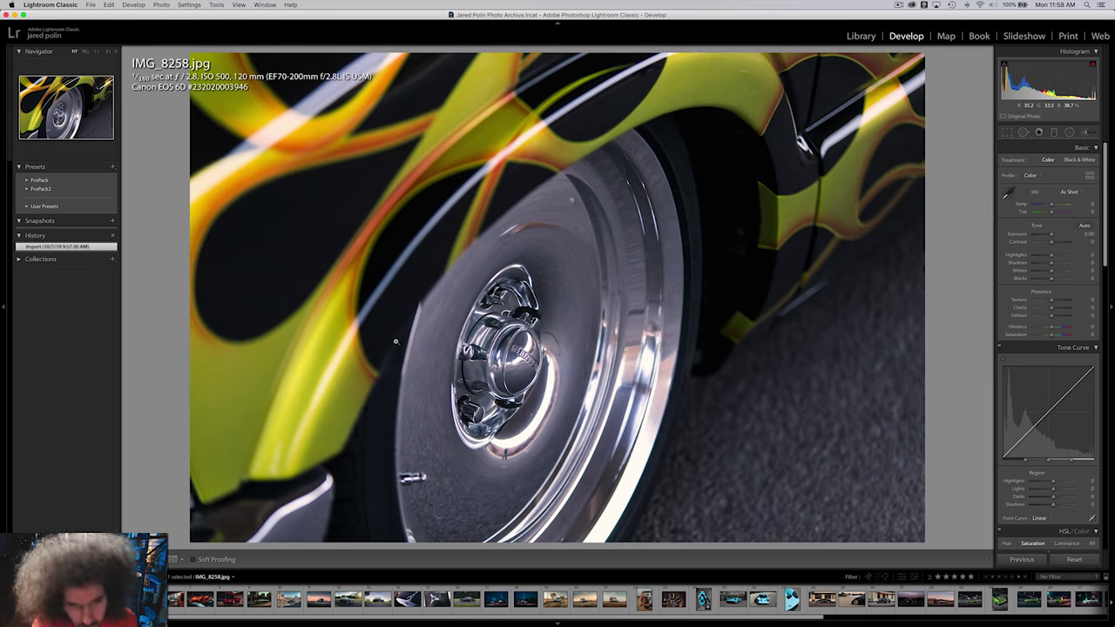
key("Left")
key("Right")
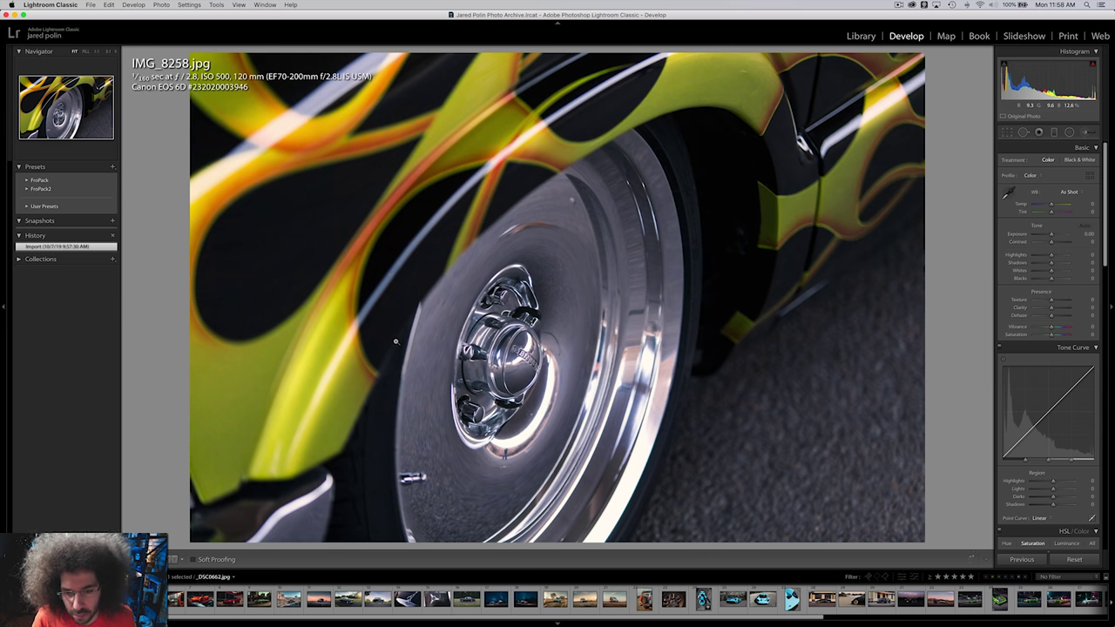
key("Left")
key("Right")
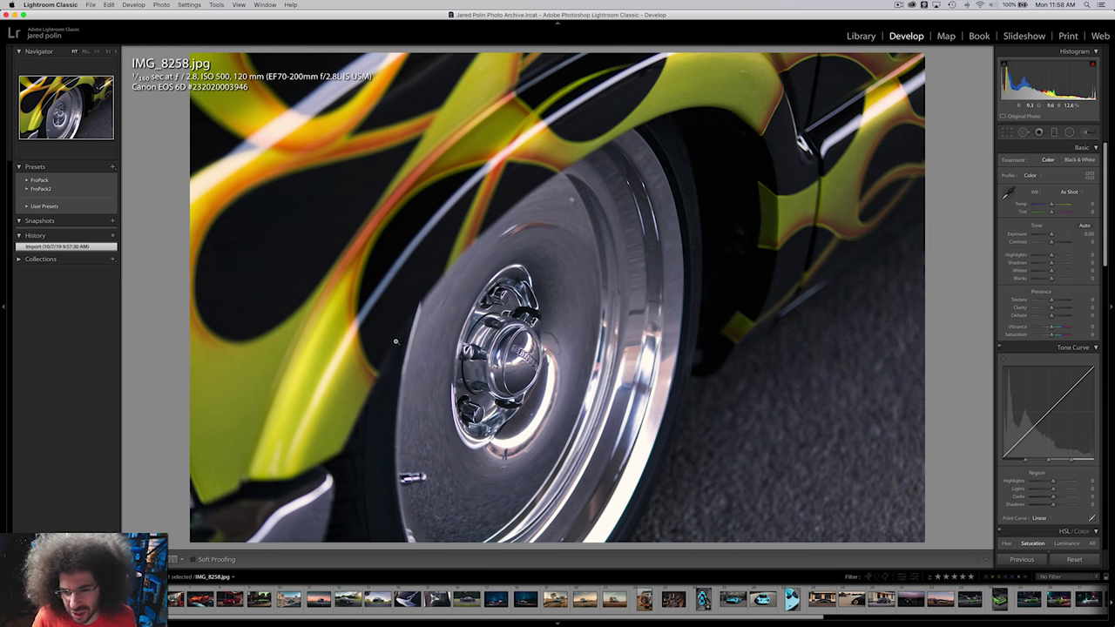
key("Right")
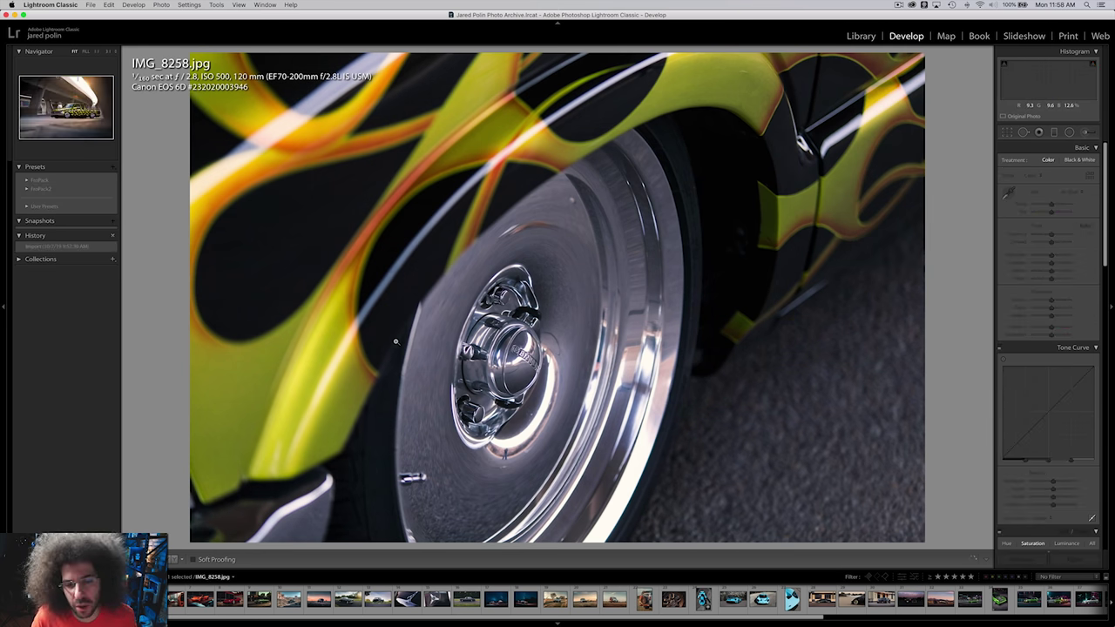
key("Left")
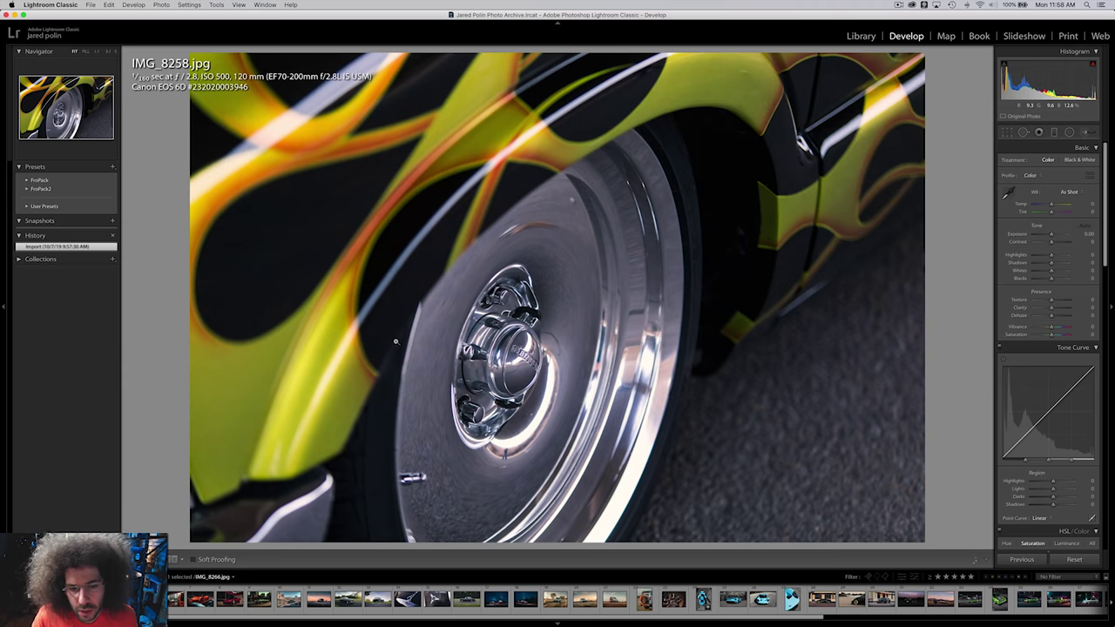
key("Left")
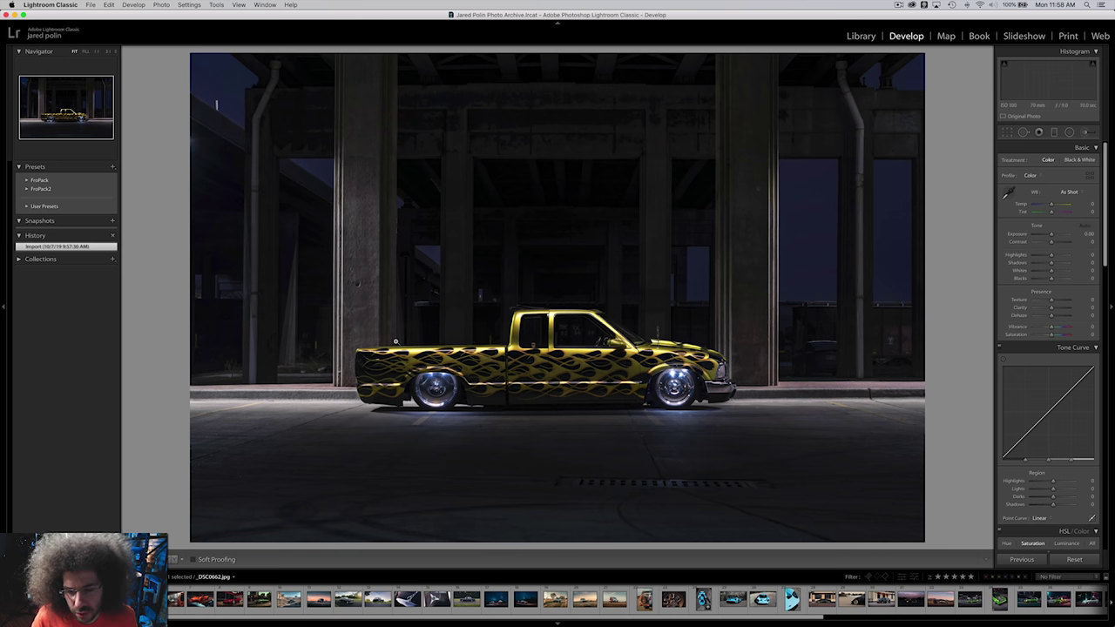
key("Right")
key("Right")
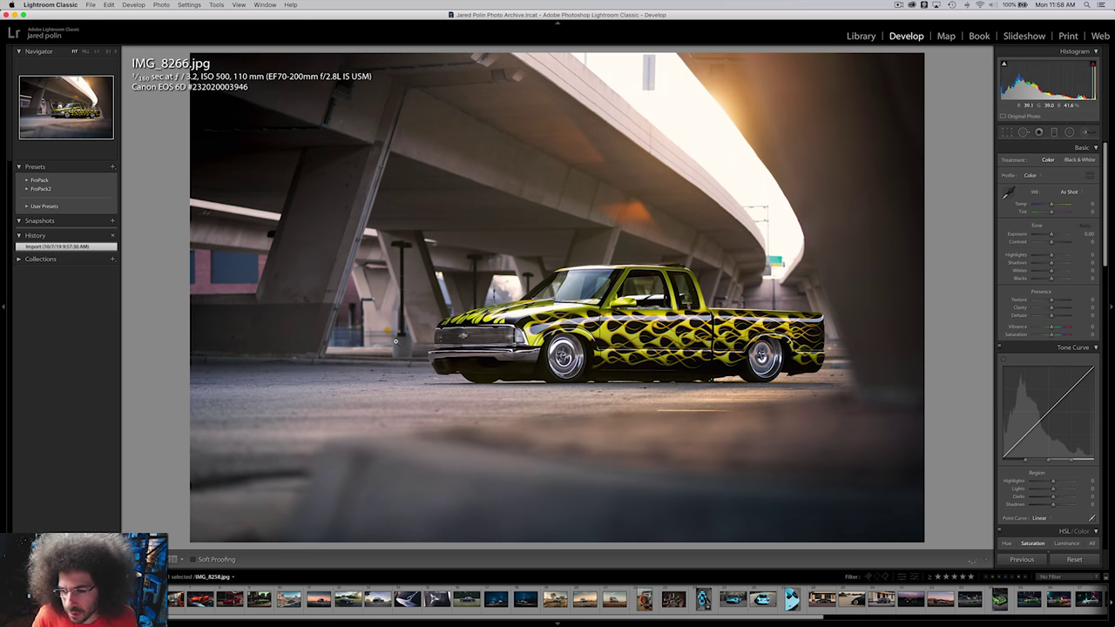
key("Right")
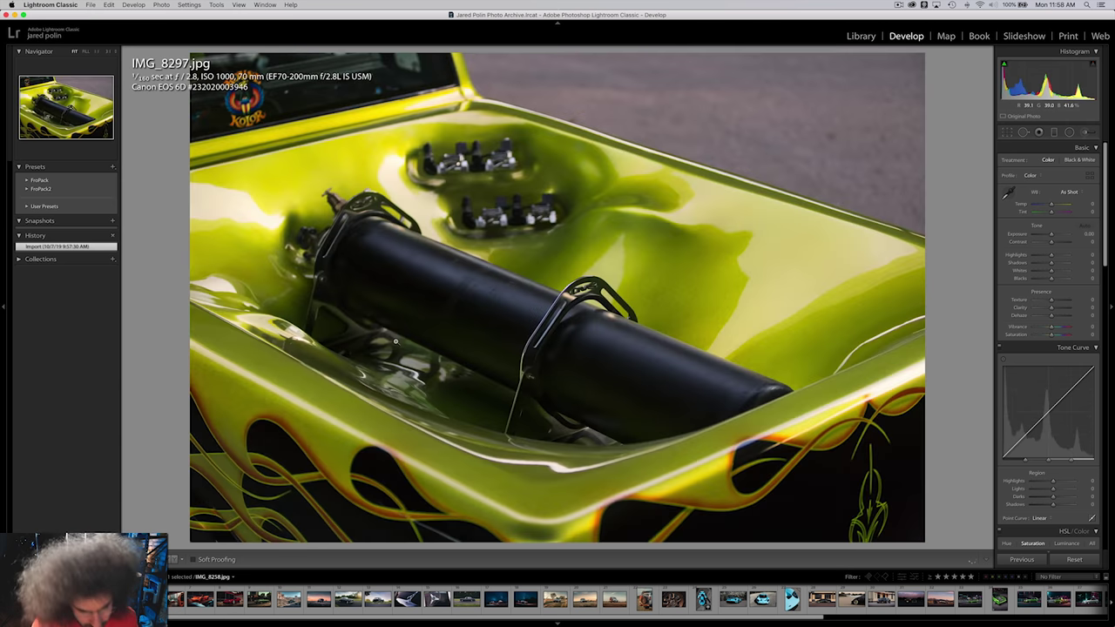
key("Left")
key("Left")
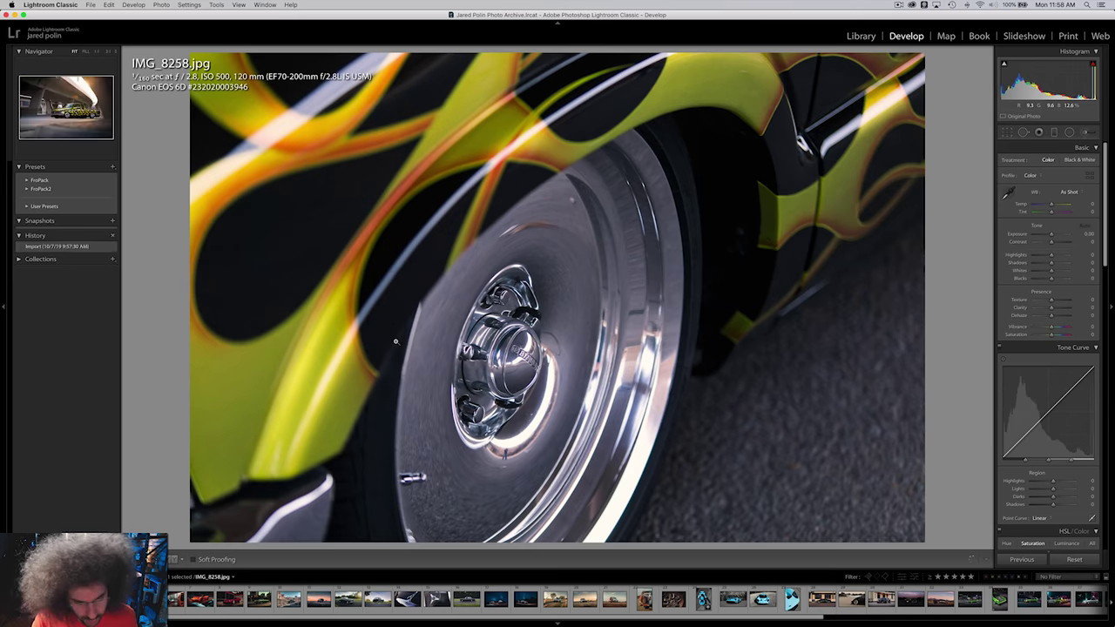
key("Right")
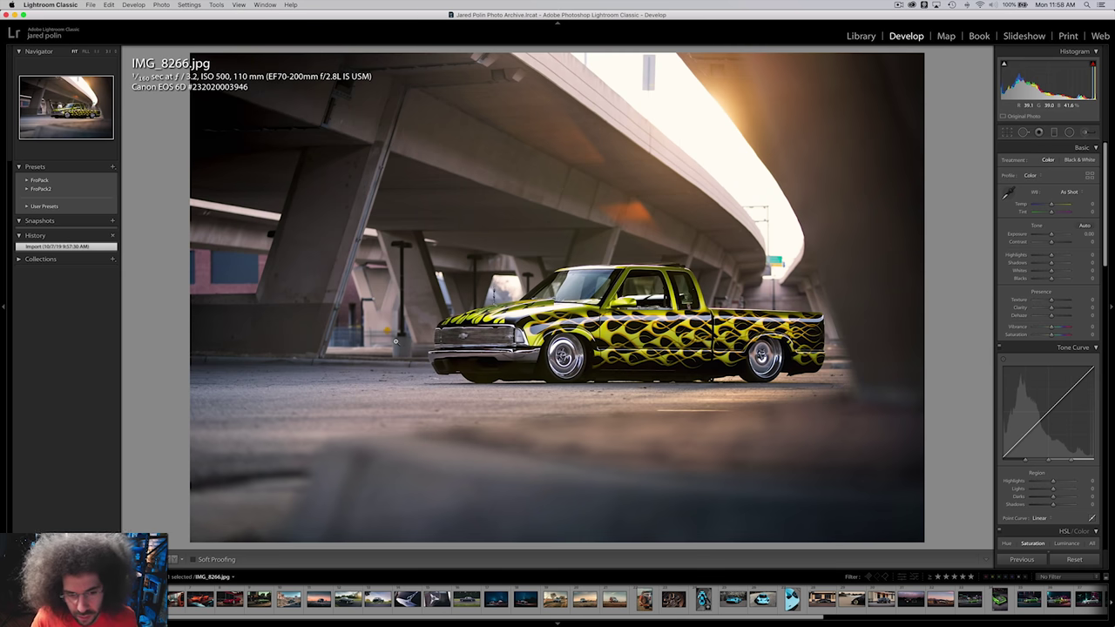
Check the cab detail, then rate the engine-bay close-up IMG_8297.jpg five stars.
left_click(675, 301)
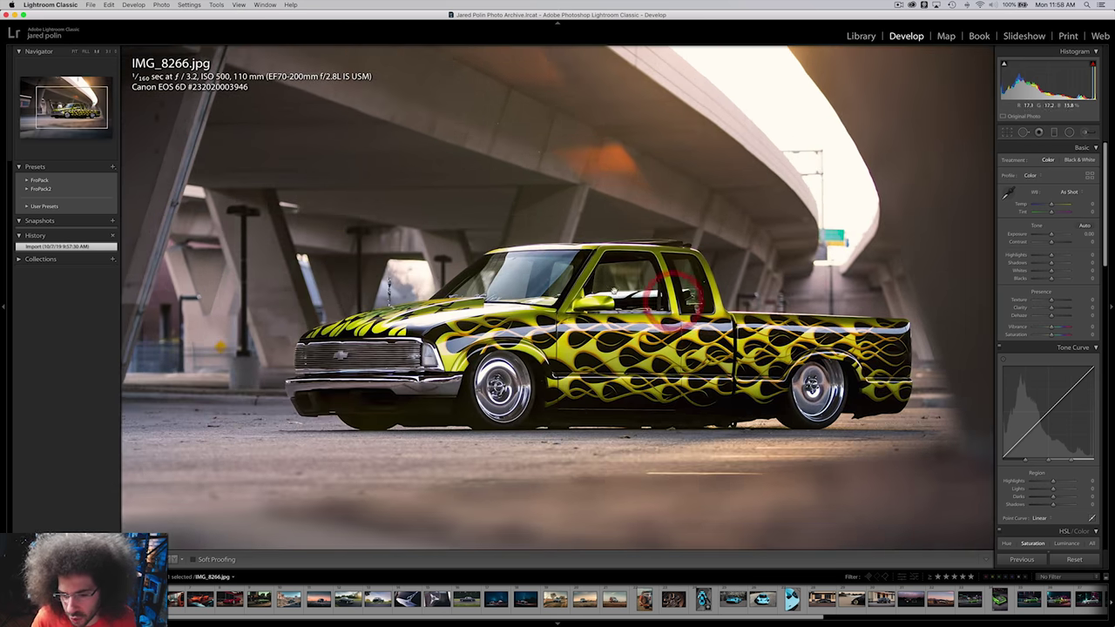
left_click(612, 291)
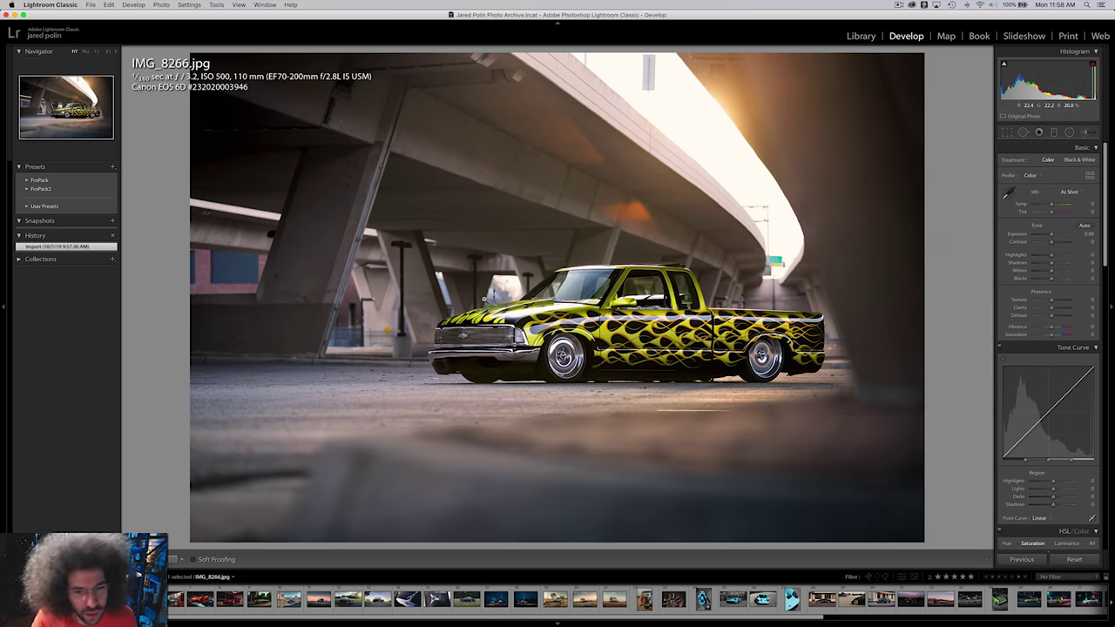
key("Left")
key("Right")
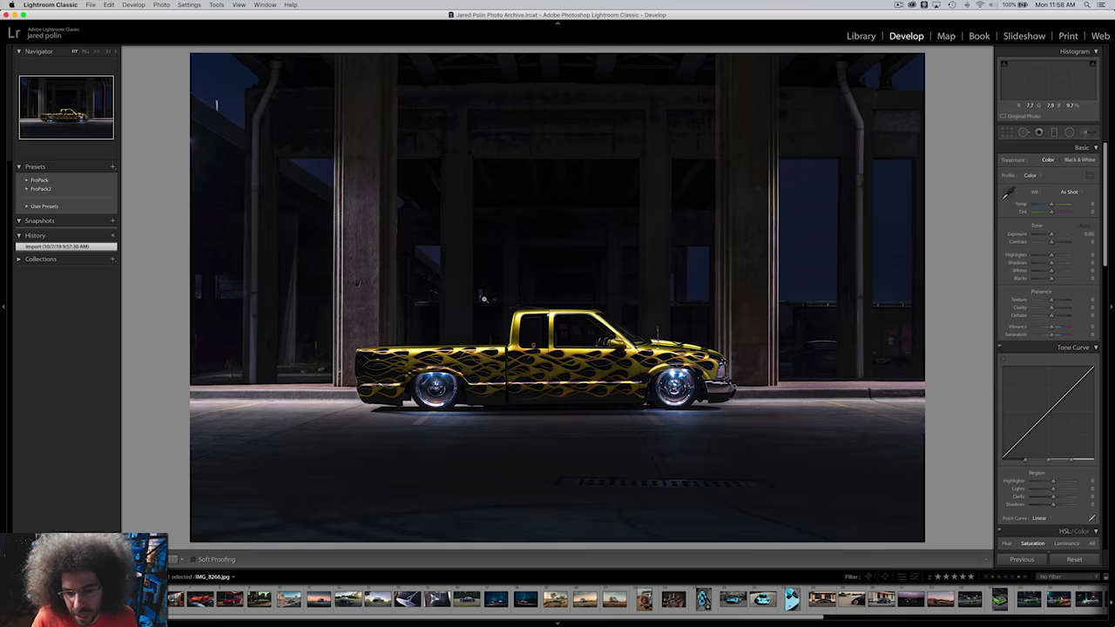
key("Right")
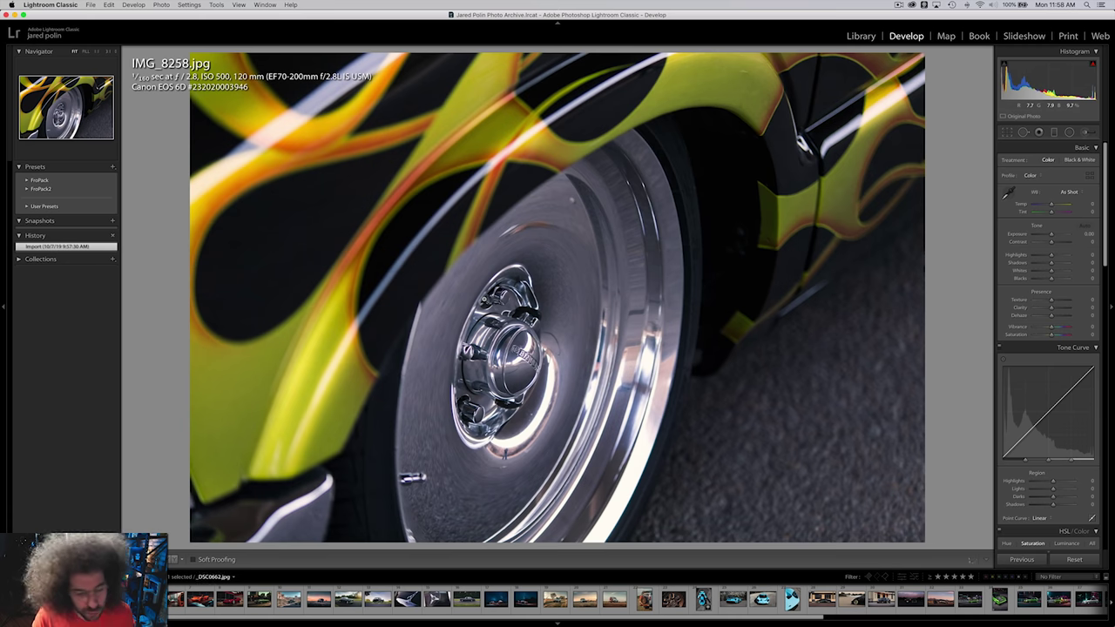
key("Right")
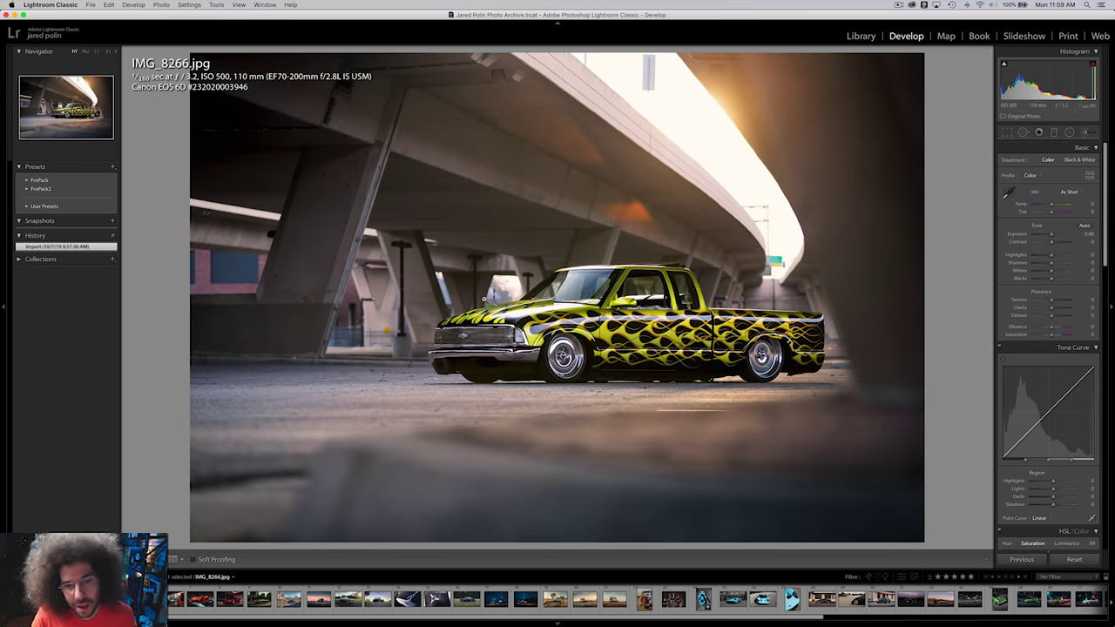
key("Right")
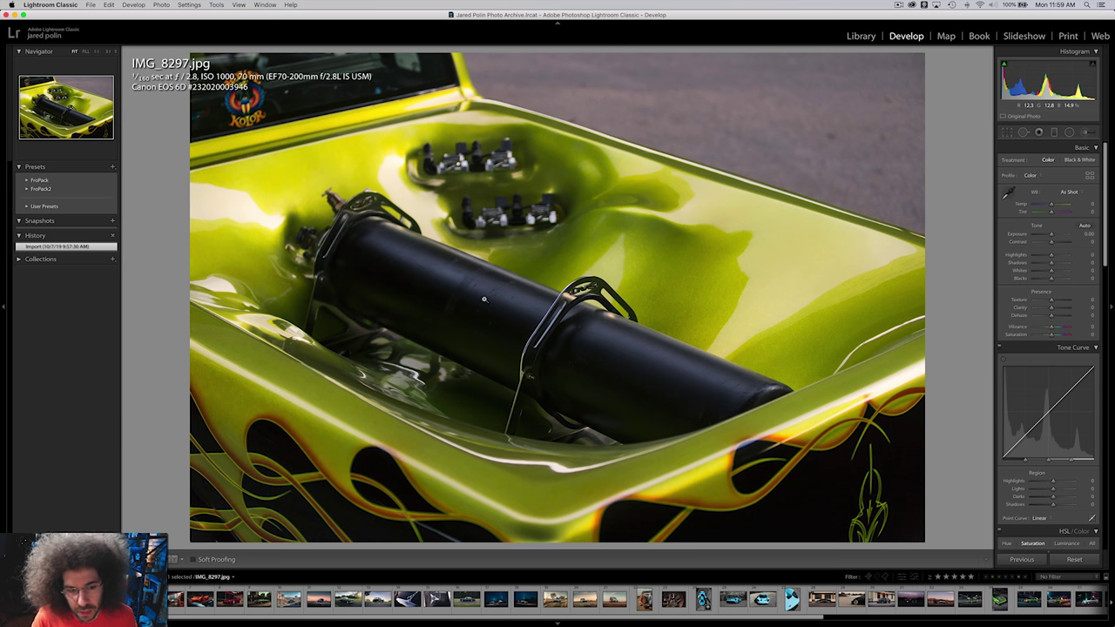
key("5")
Move on to the night shot IMG_8377.jpg and zoom into it.
key("Left")
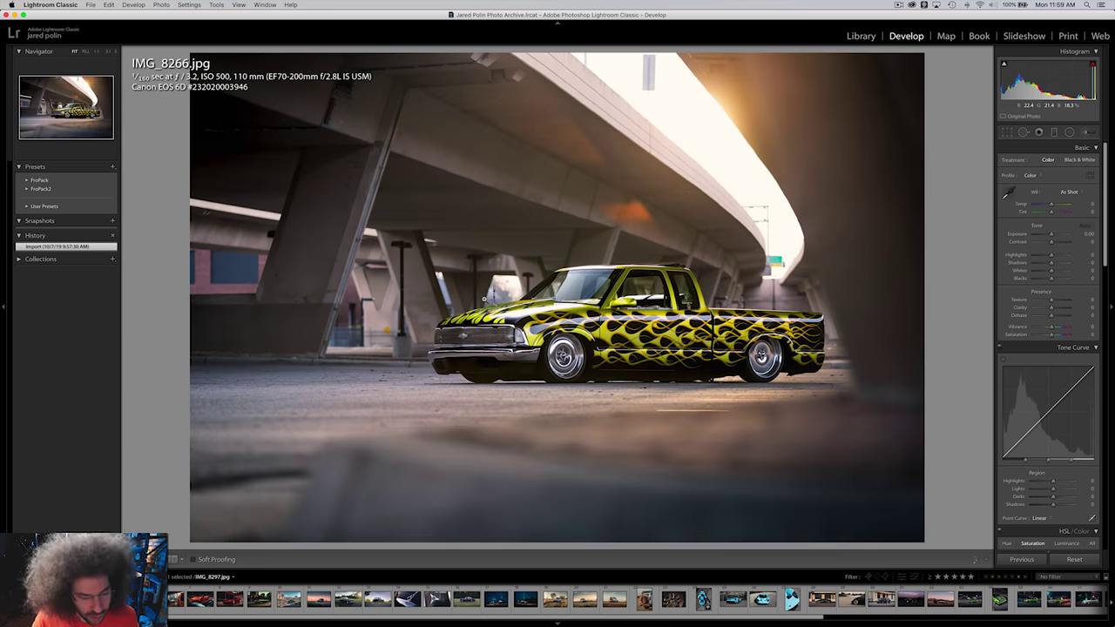
key("Right")
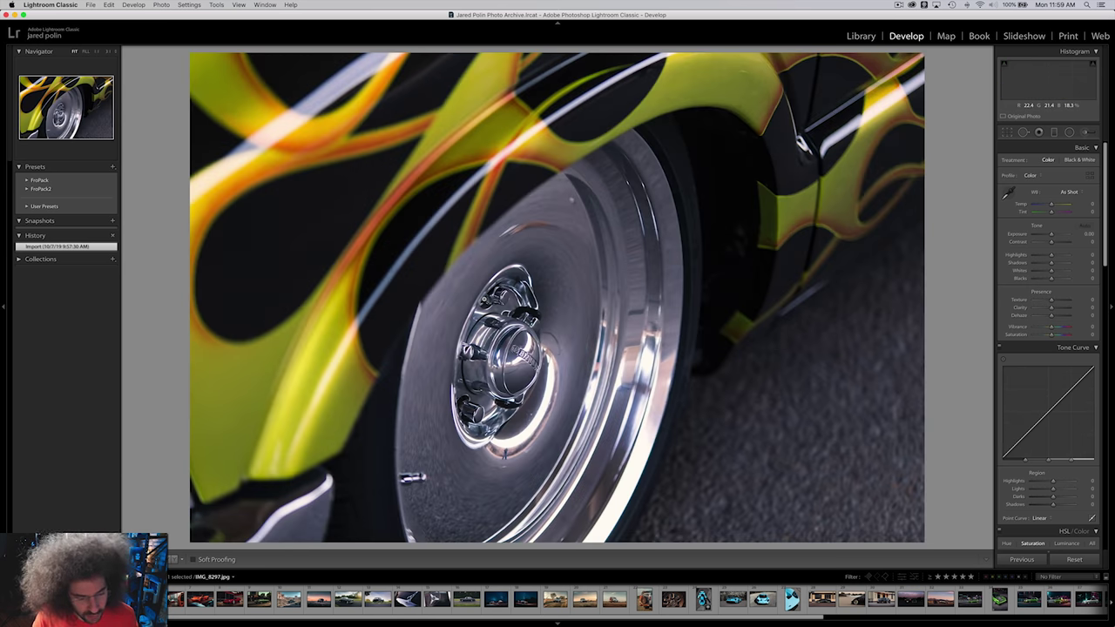
key("Right")
key("Right")
key("Right")
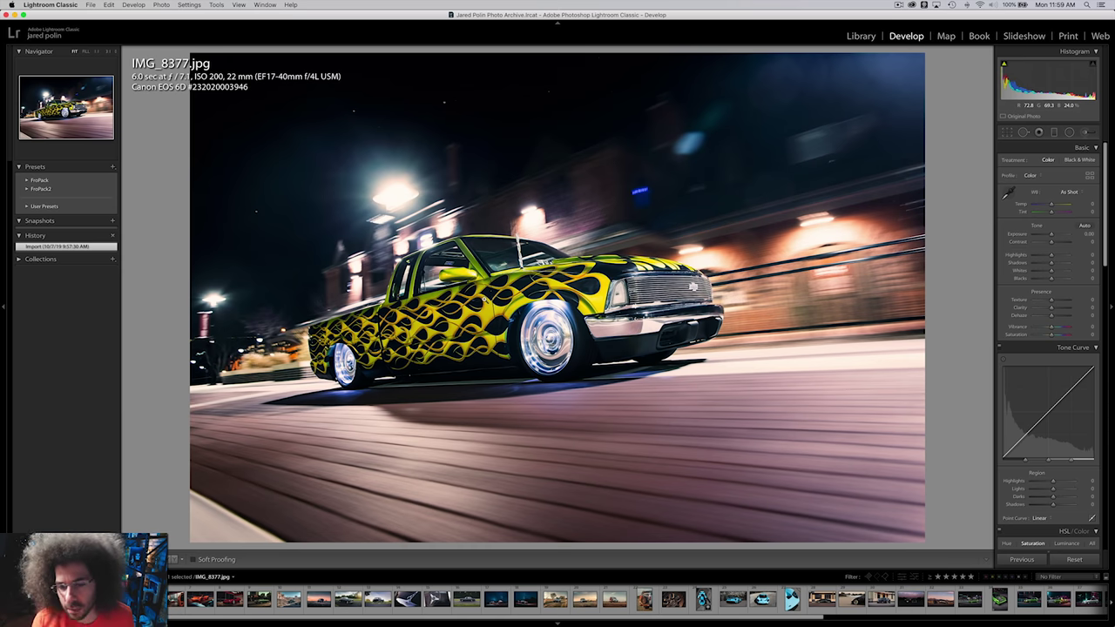
left_click(496, 299)
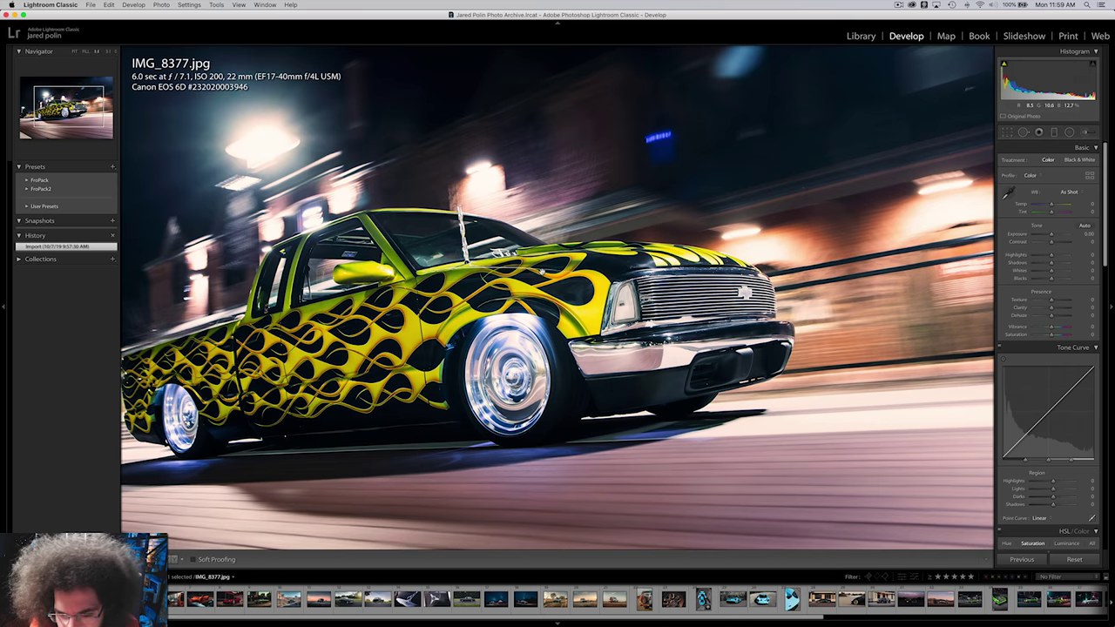
Pan across the zoomed night truck photo to inspect the truck's front.
mouse_move(496, 298)
left_mouse_down()
mouse_move(564, 323)
mouse_move(615, 314)
mouse_move(614, 301)
left_mouse_up()
left_click_drag(531, 305, 553, 294)
left_click_drag(477, 314, 501, 305)
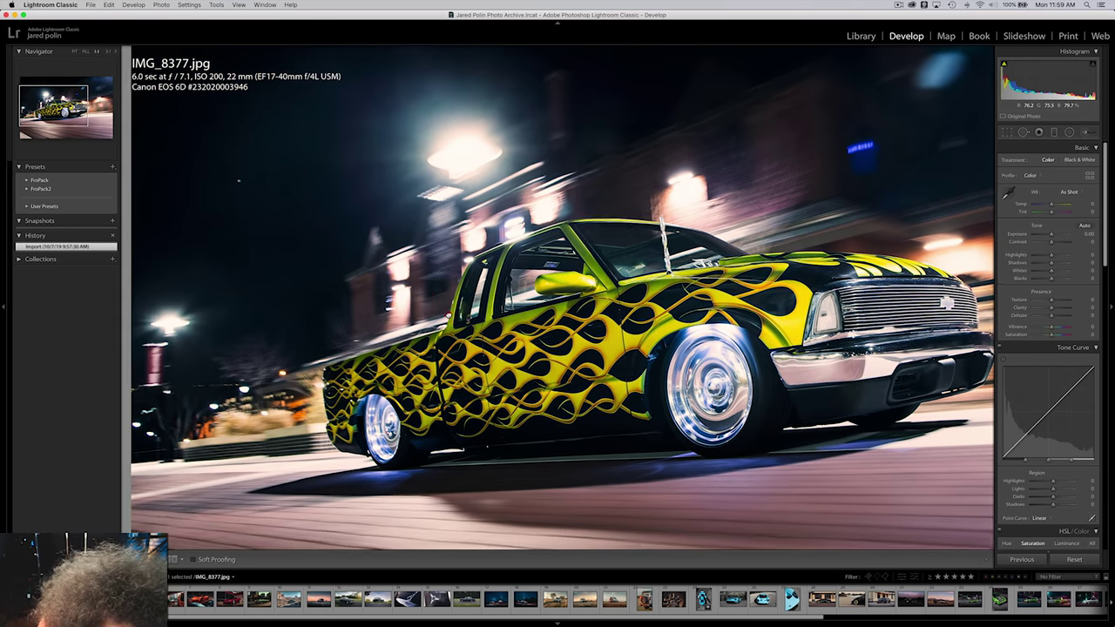
left_click_drag(444, 329, 461, 294)
left_click_drag(392, 322, 401, 297)
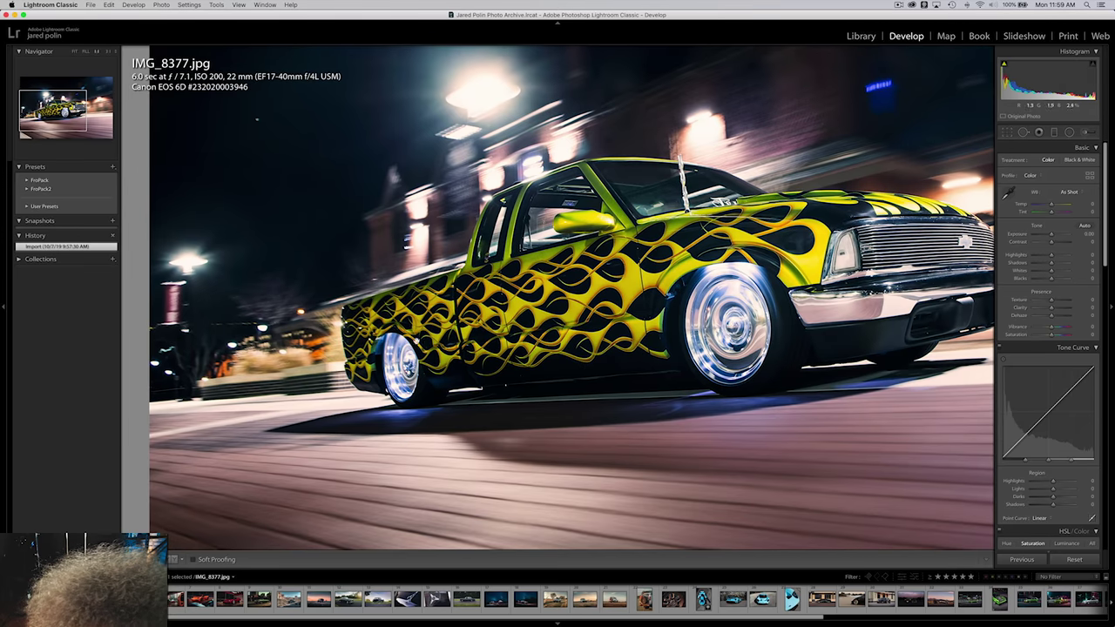
left_click(385, 316)
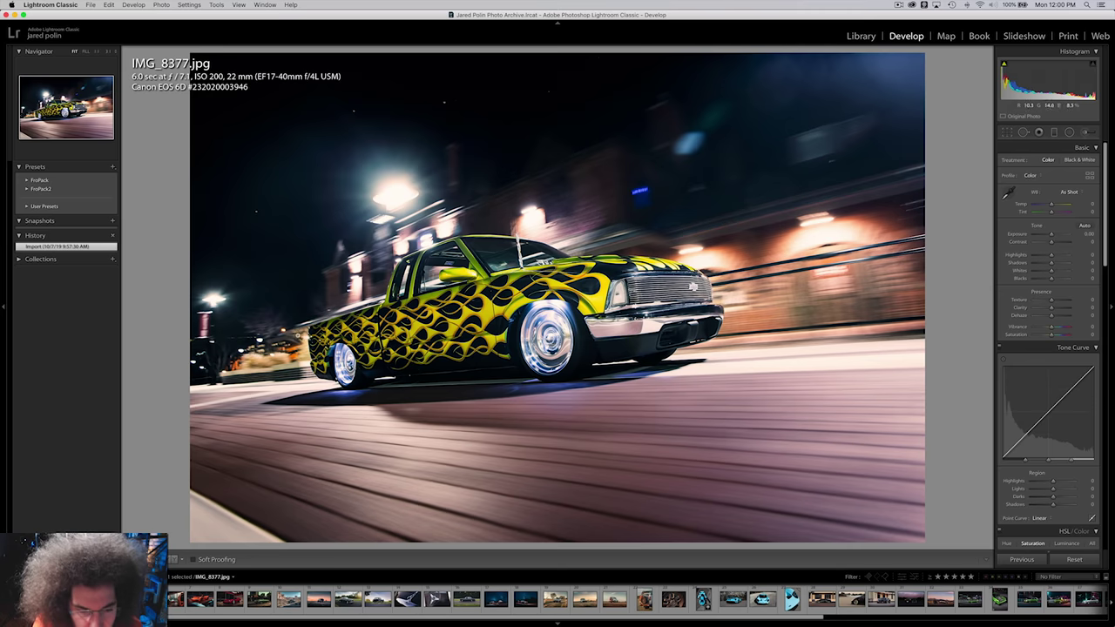
Rate IMG_8377.jpg five stars and advance to Porsche917a.jpg.
left_click(297, 335)
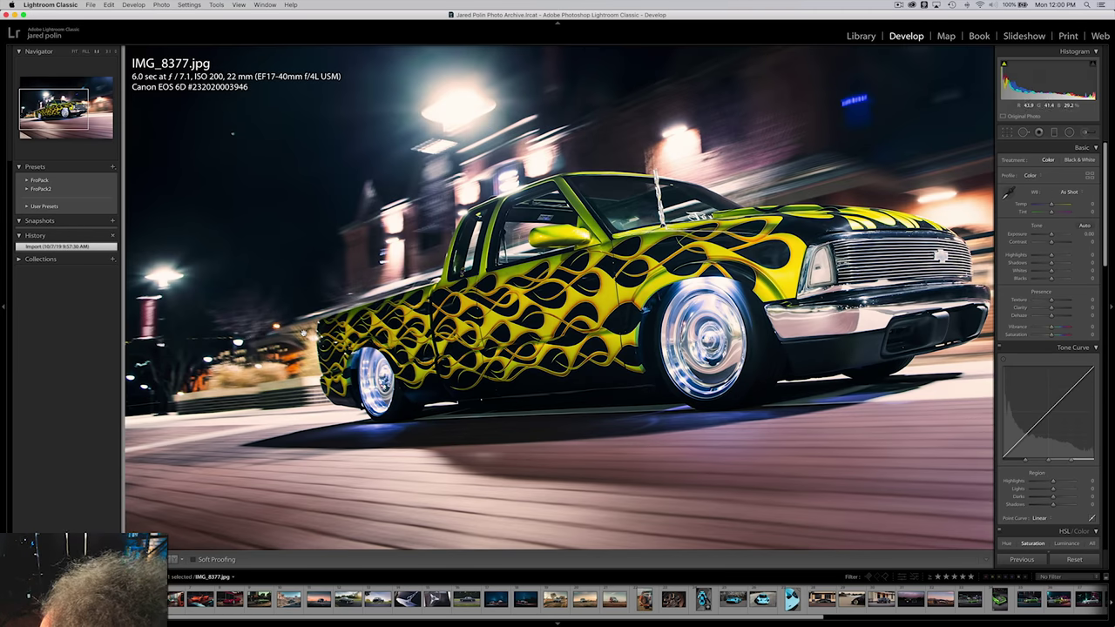
left_click(530, 324)
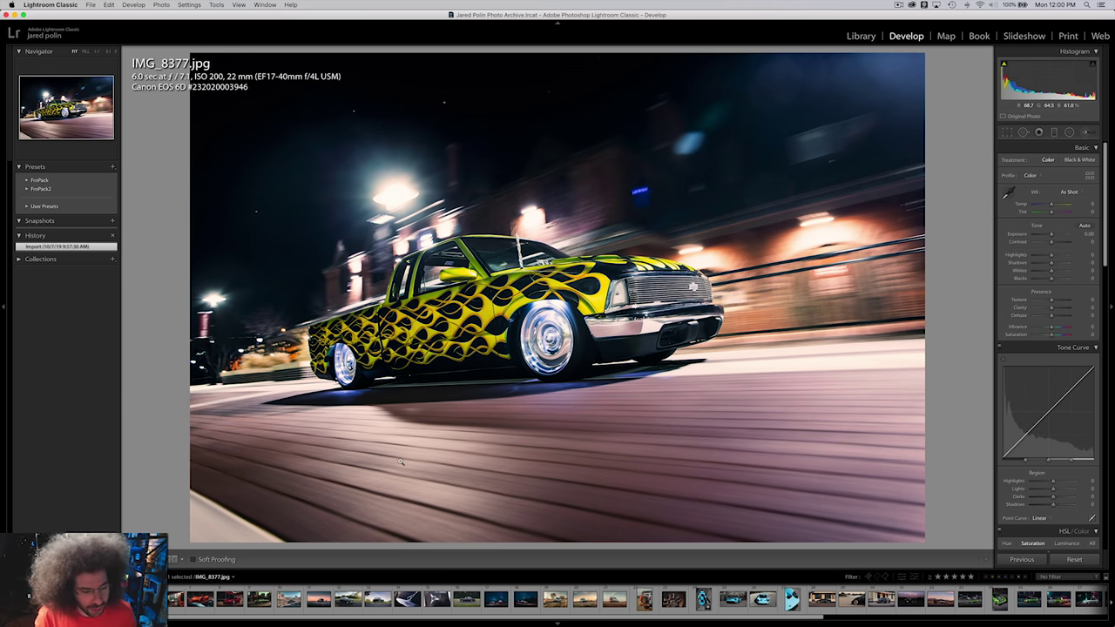
key("5")
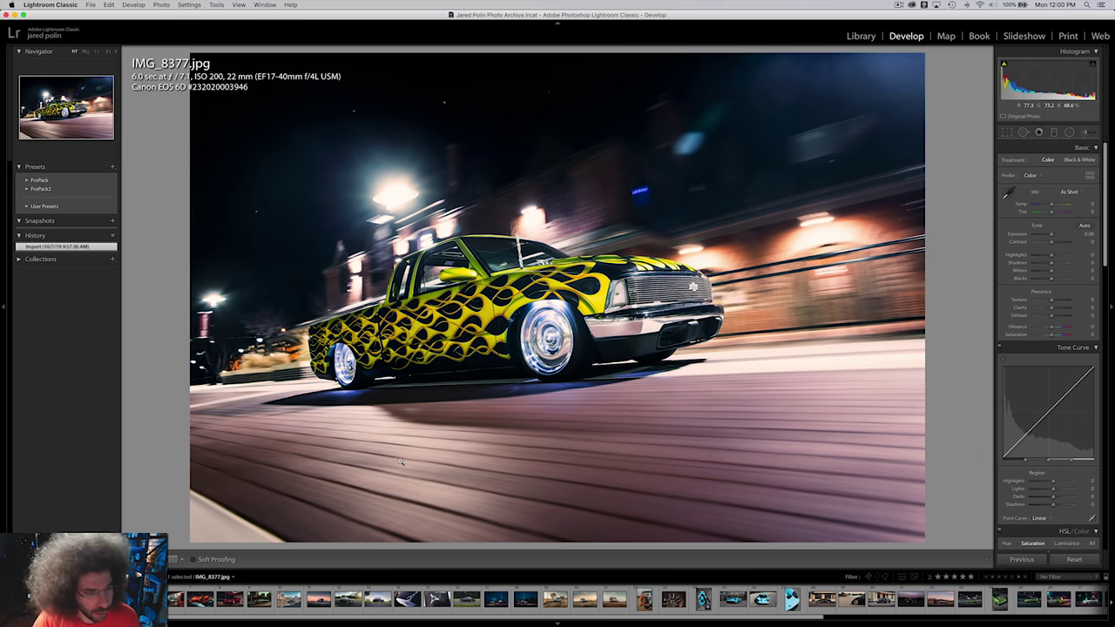
key("Right")
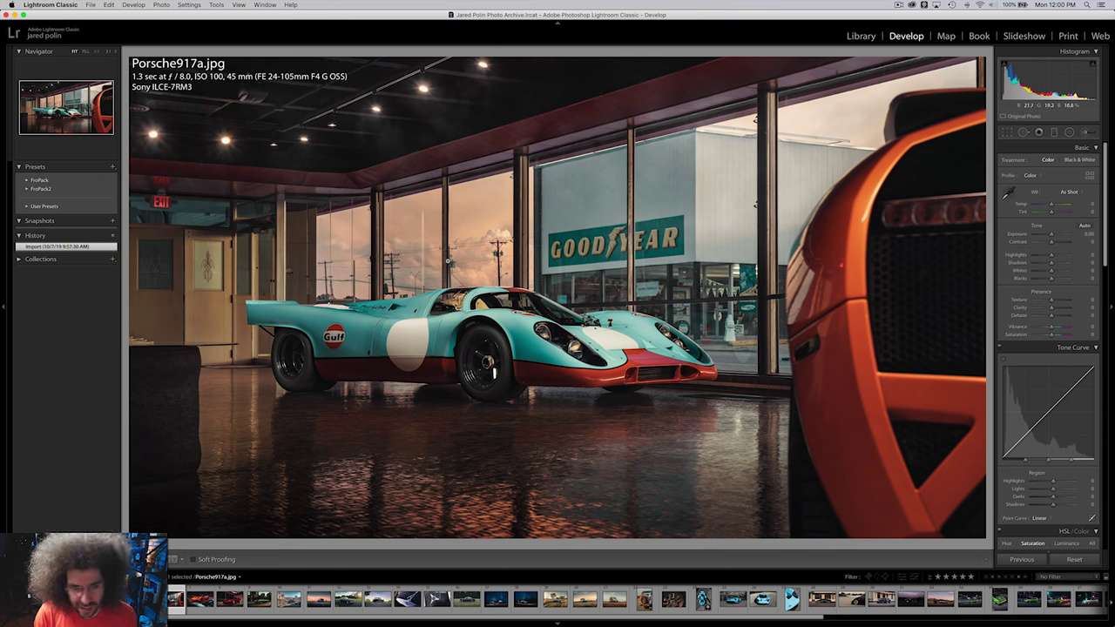
left_click(171, 185)
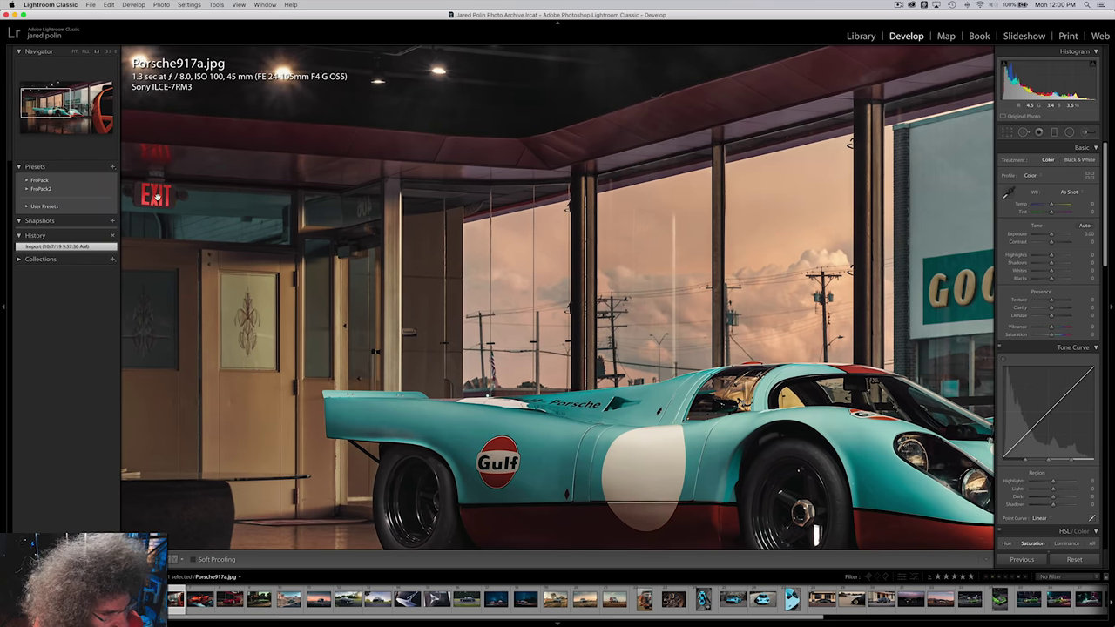
left_click(541, 312)
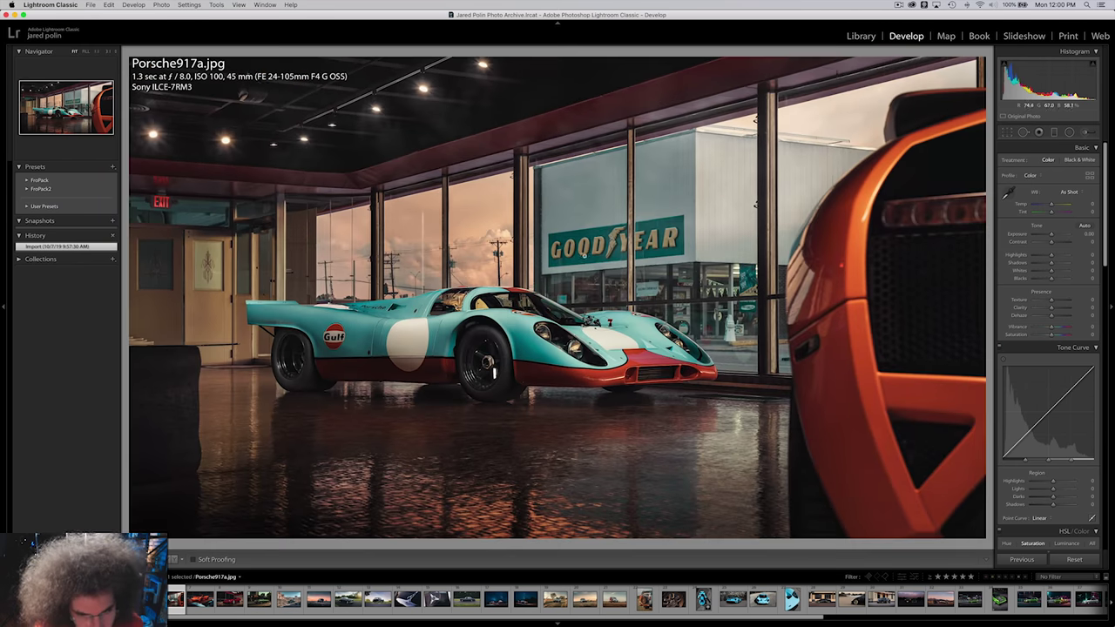
left_click(597, 238)
left_click(653, 236)
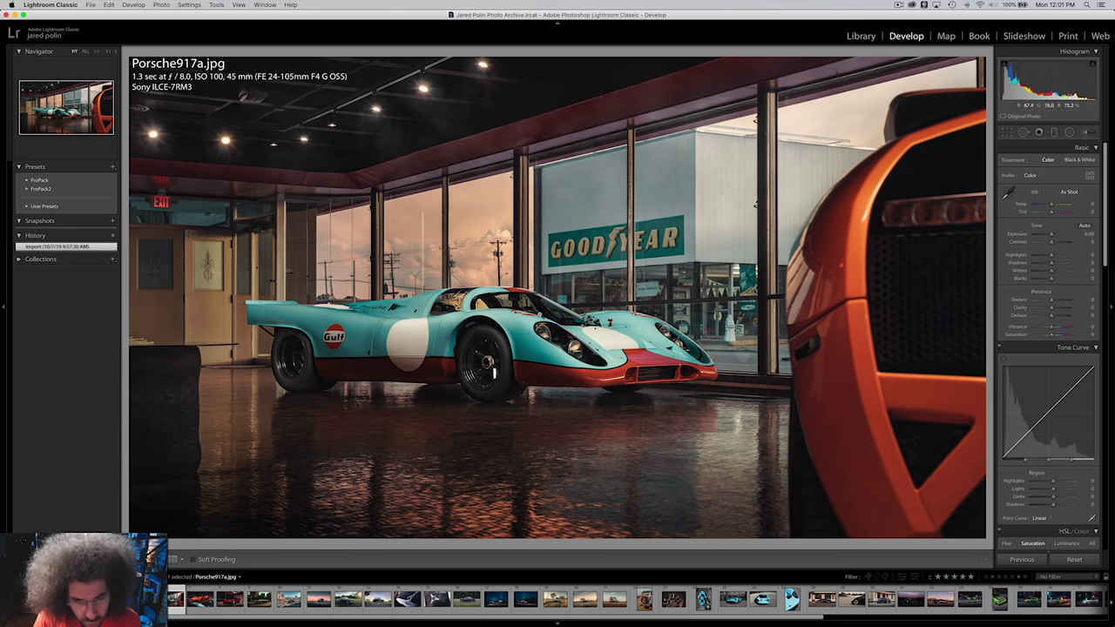
left_click(543, 306)
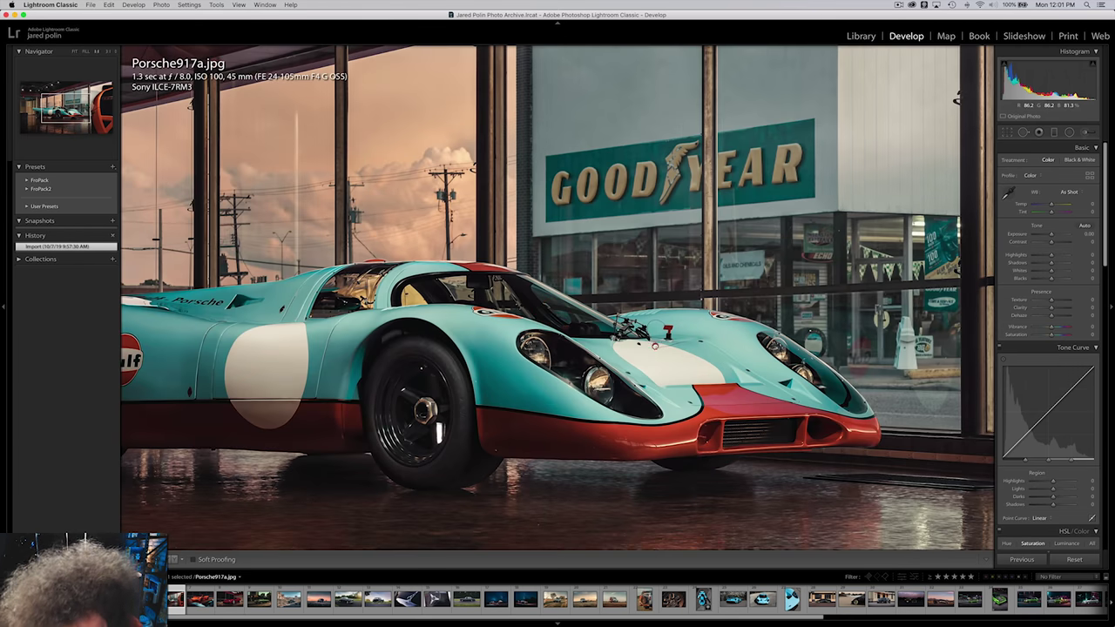
left_click(655, 346)
left_click(162, 203)
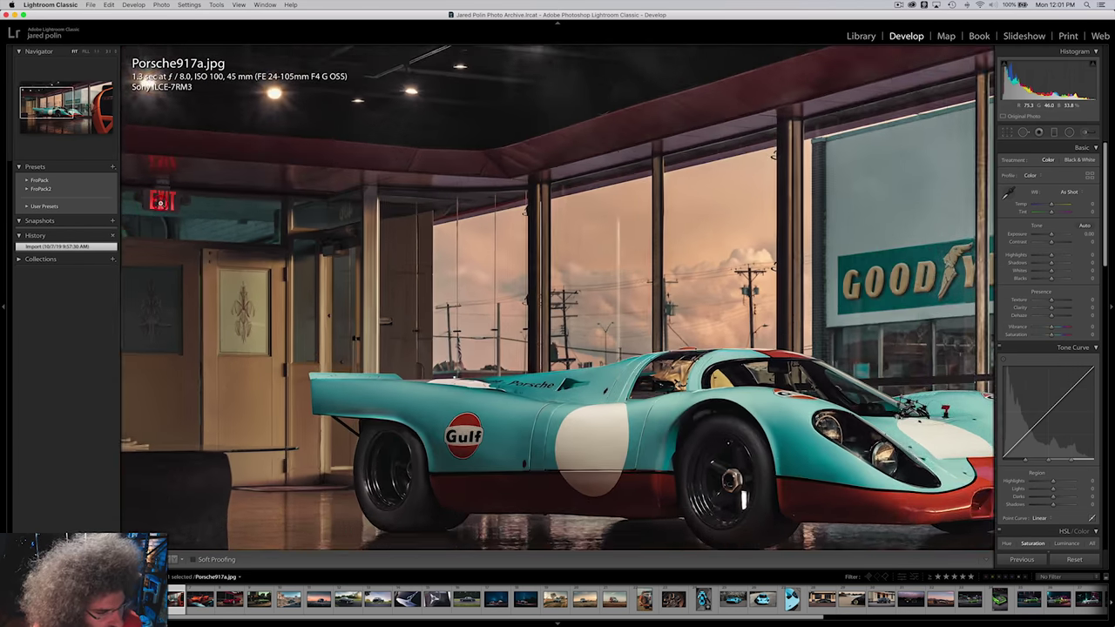
left_click(162, 203)
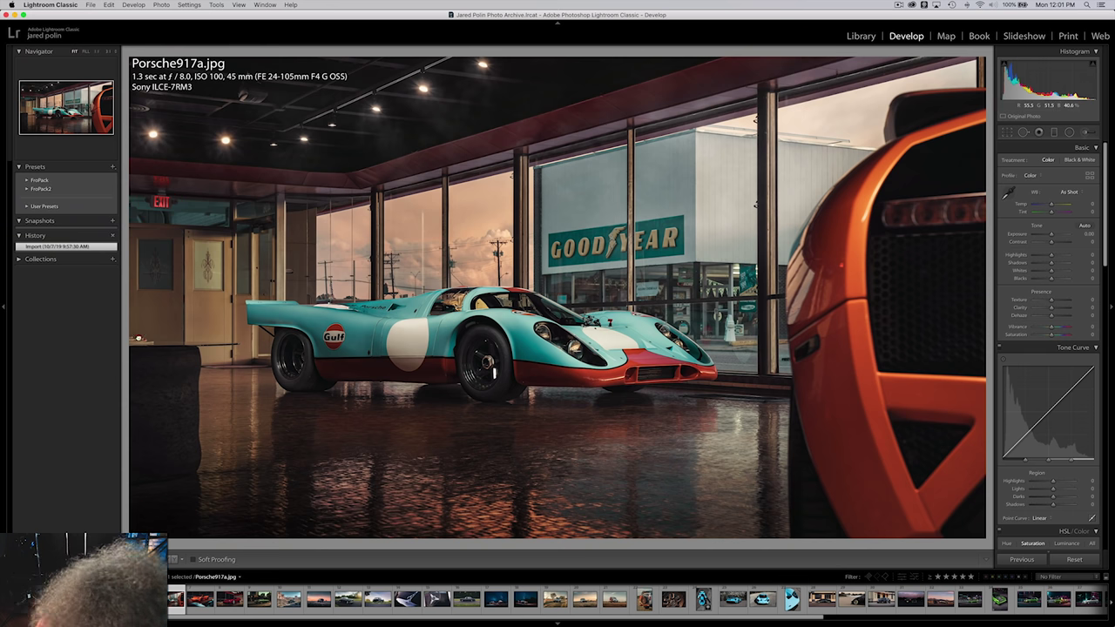
left_click(141, 336)
left_click(174, 342)
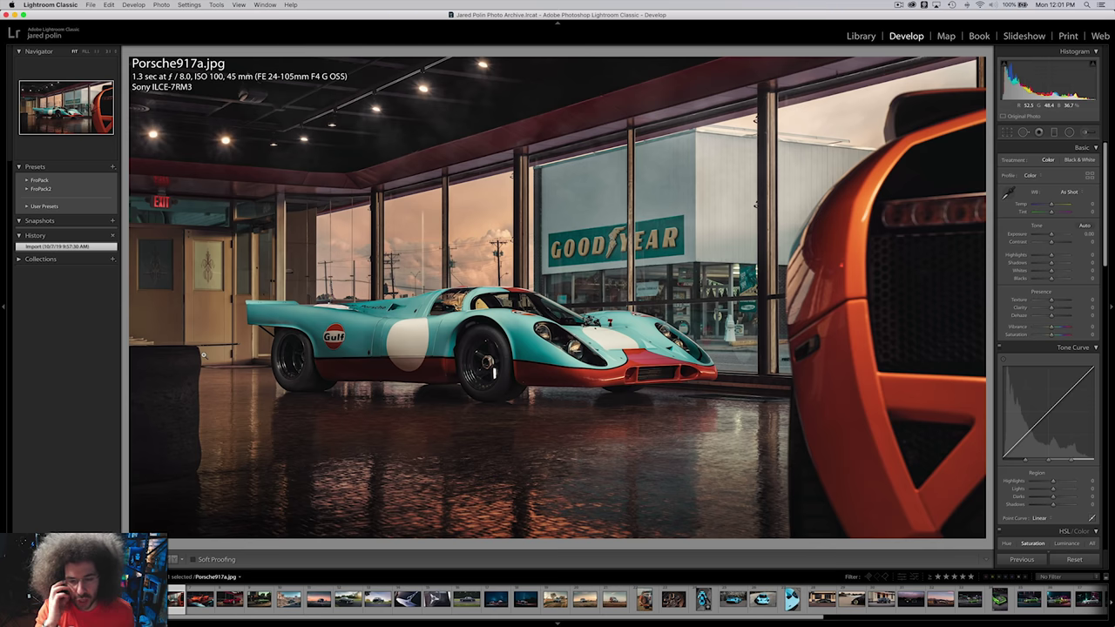
left_click(843, 263)
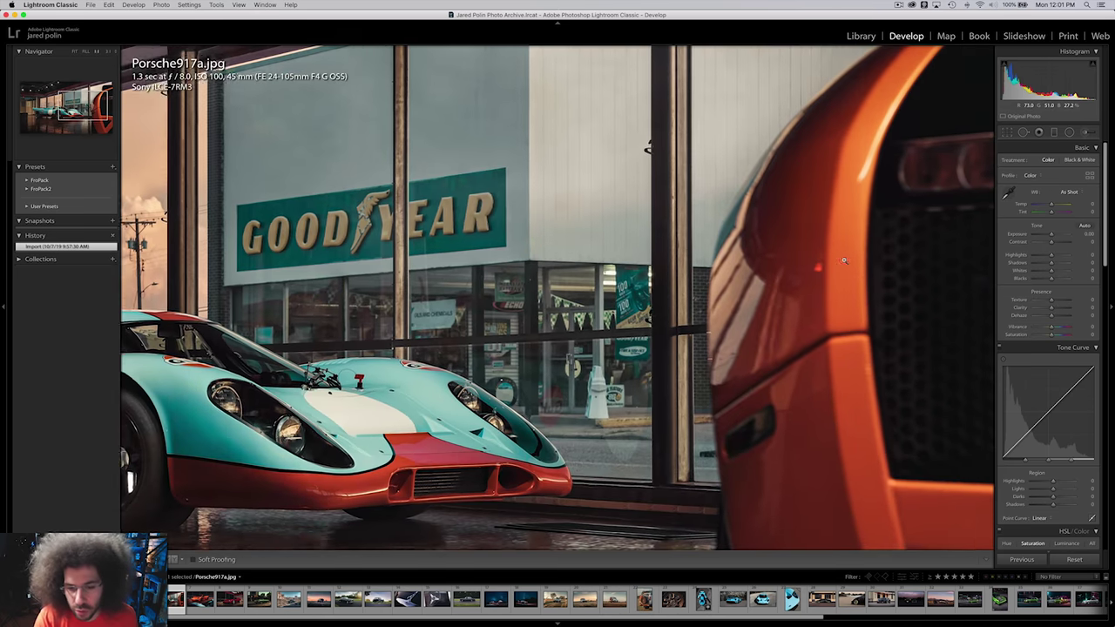
left_click(843, 259)
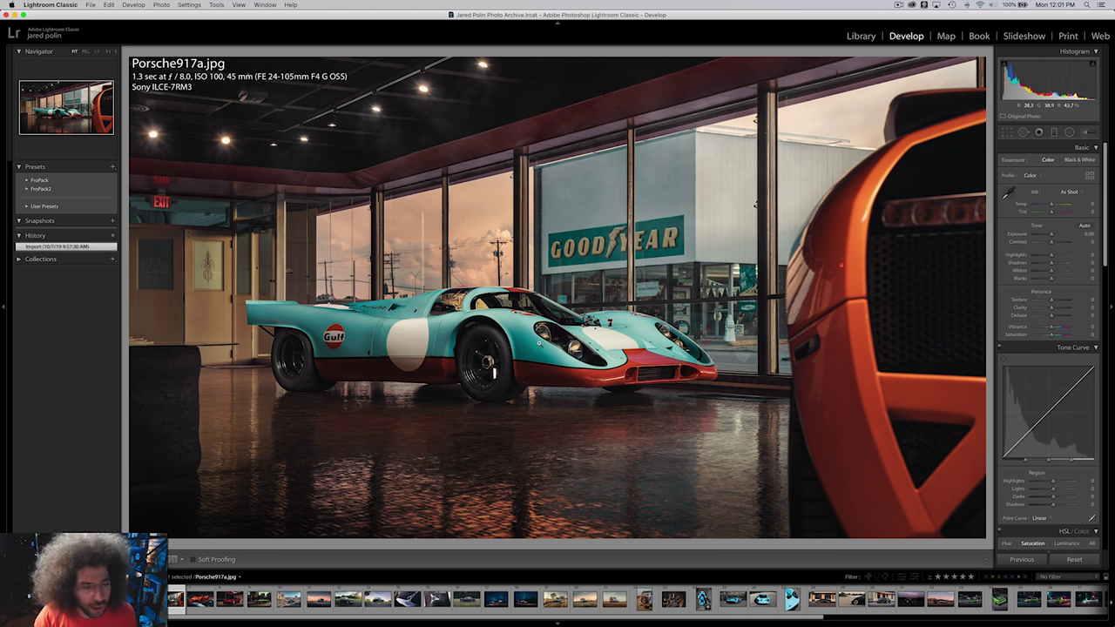
left_click(160, 202)
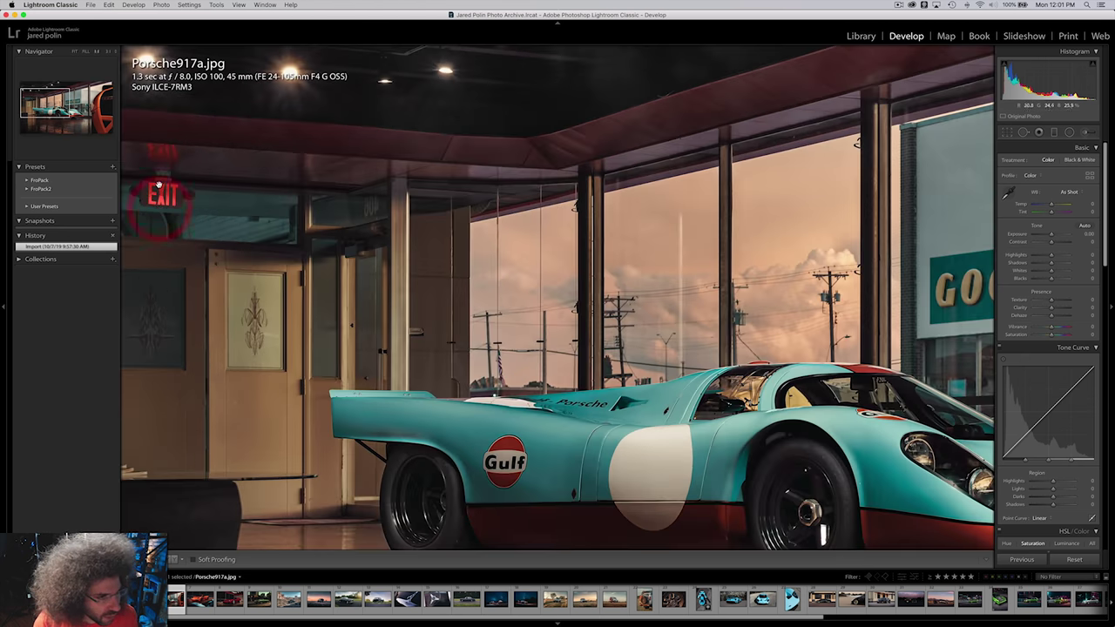
Crop Porsche917a.jpg tighter from the top-left corner and rate it five stars.
left_click(157, 185)
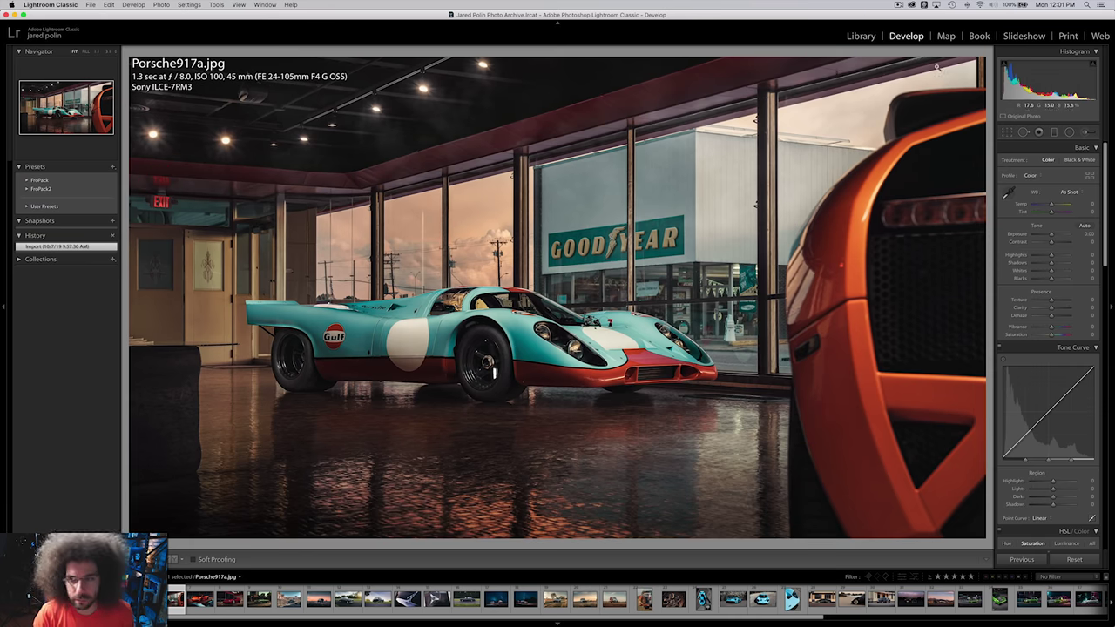
left_click(1007, 132)
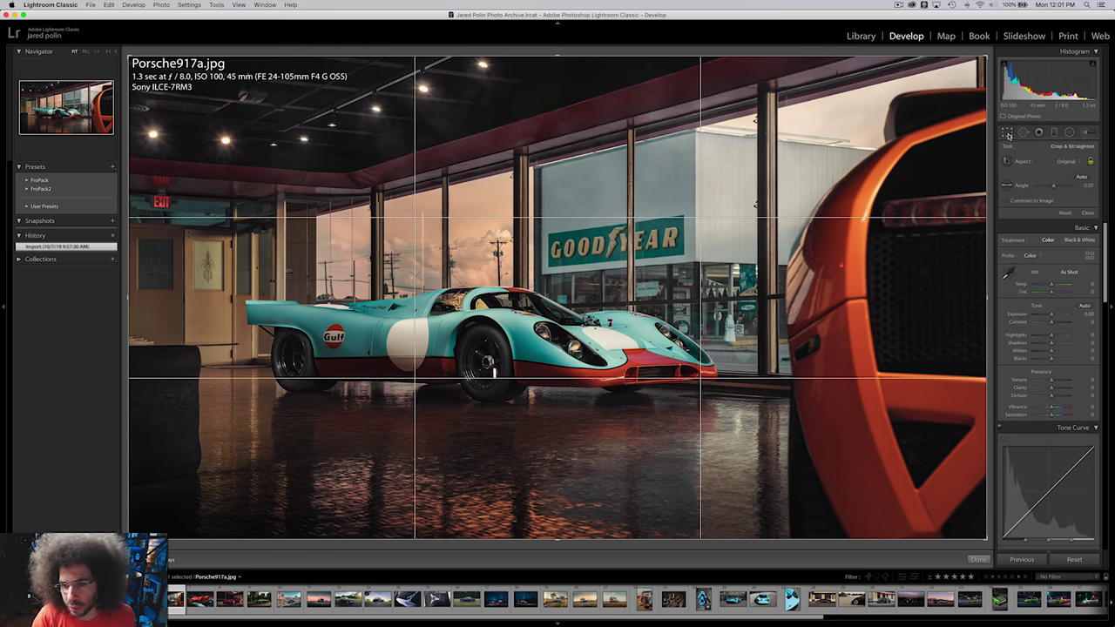
left_click_drag(129, 57, 268, 135)
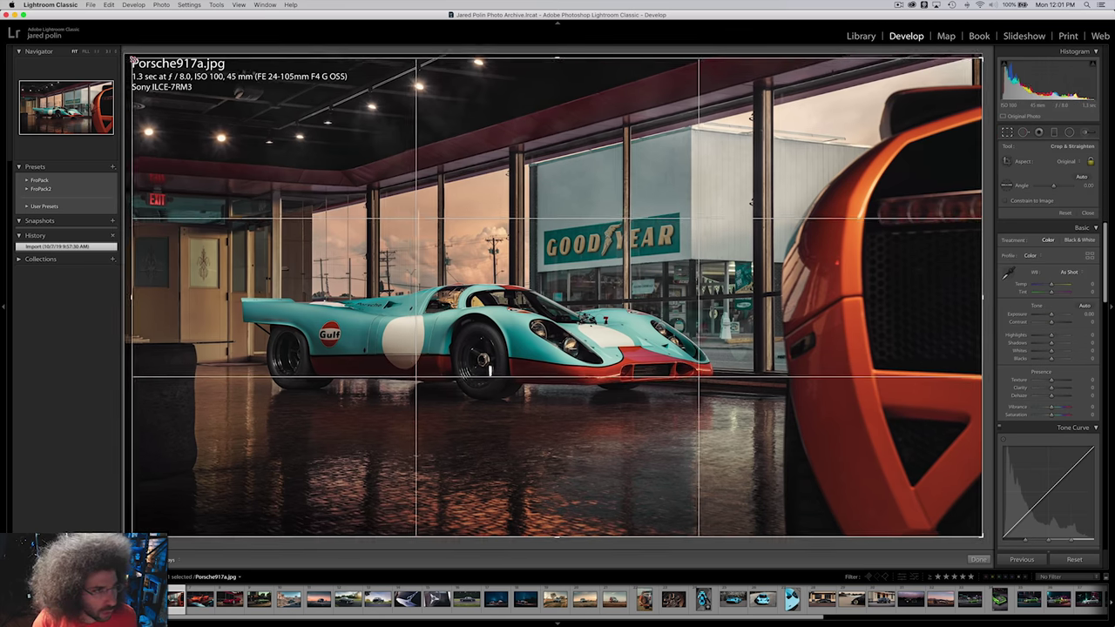
left_click_drag(199, 96, 174, 84)
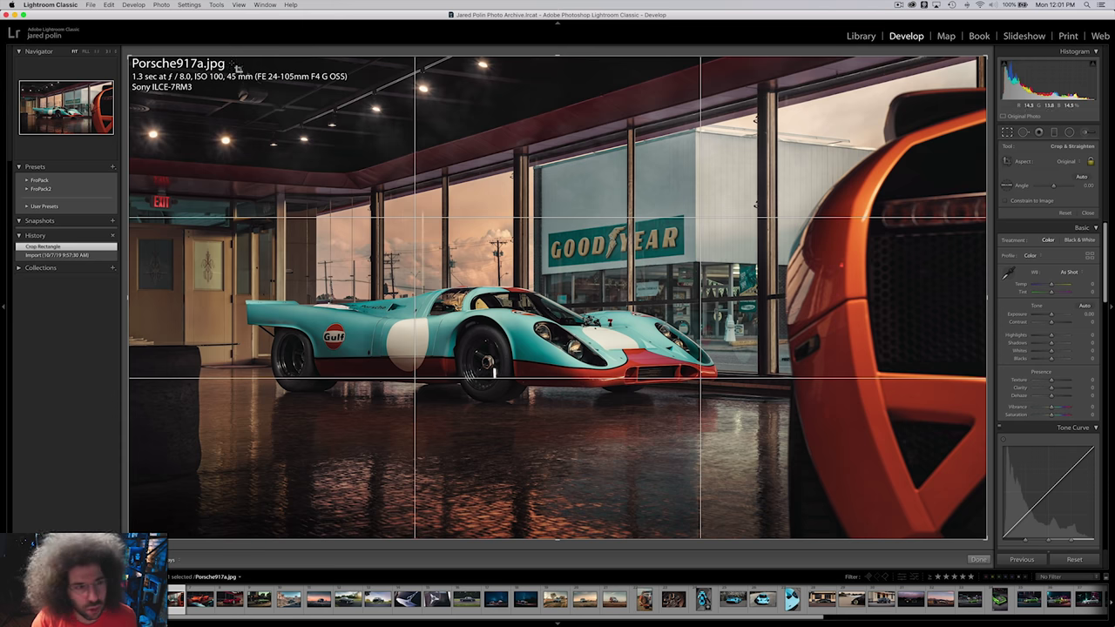
left_click_drag(128, 54, 171, 80)
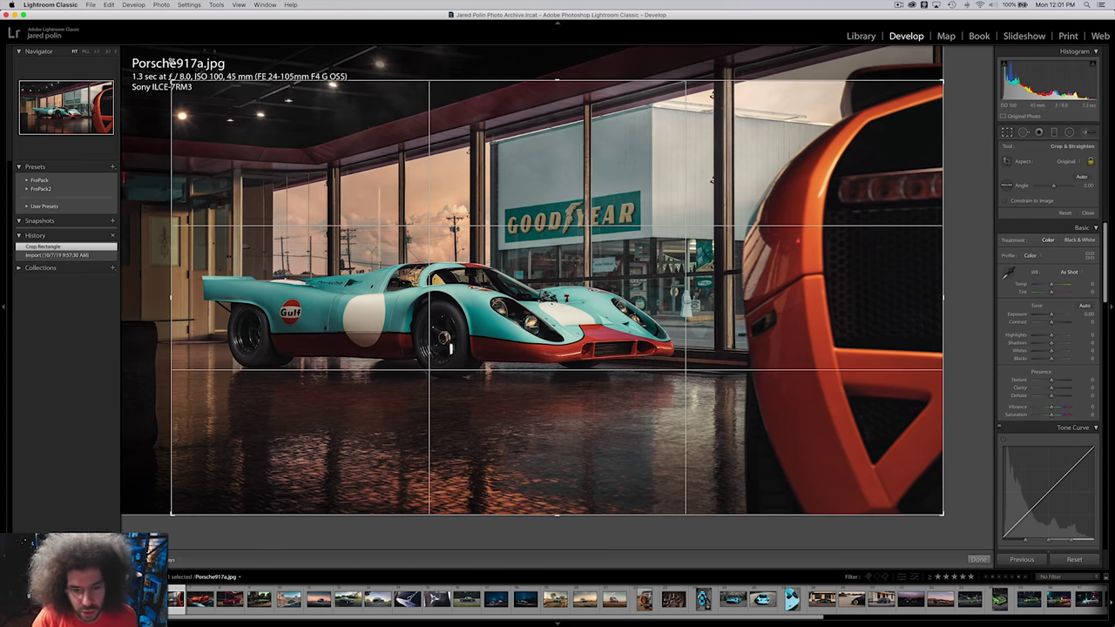
key("Return")
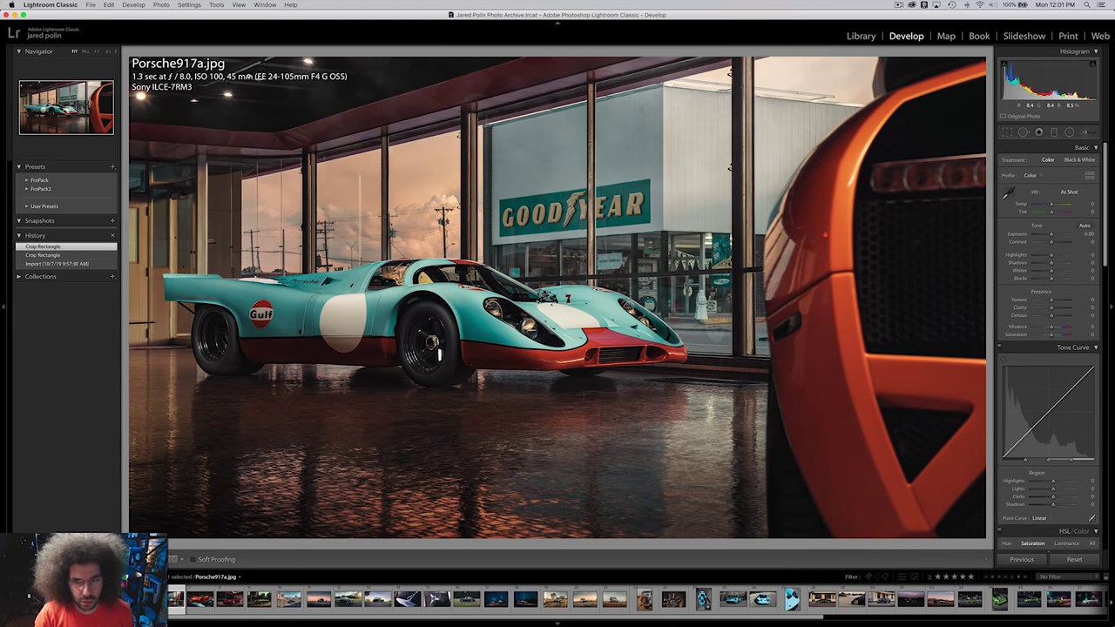
key("5")
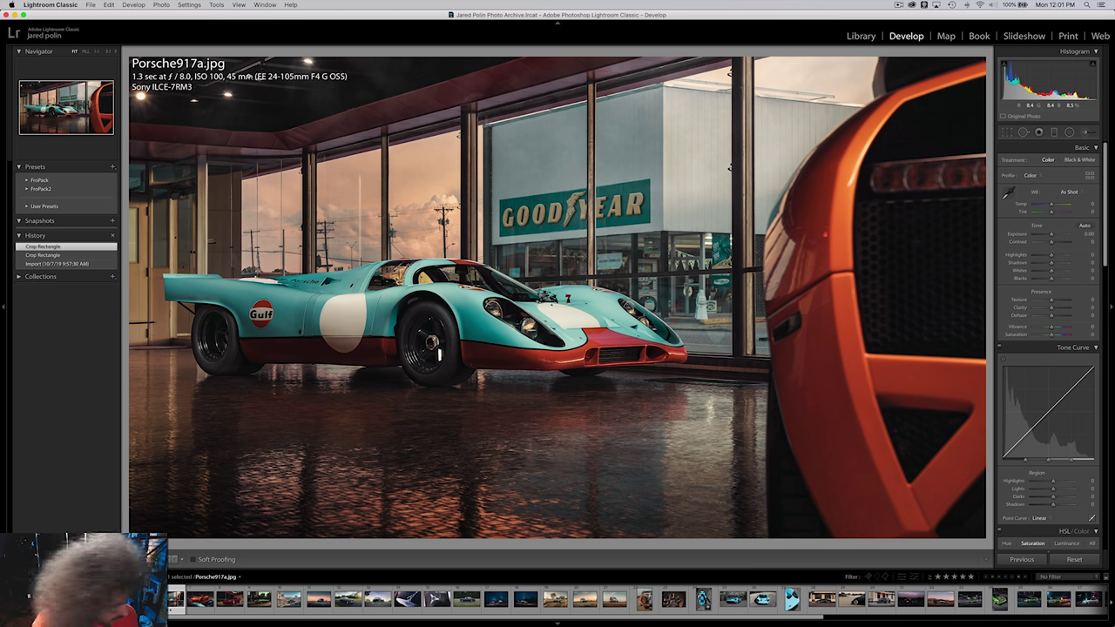
Compare Murci1.jpg and Diablo.jpg against neighbouring photos, checking the Diablo ceiling detail.
key("Right")
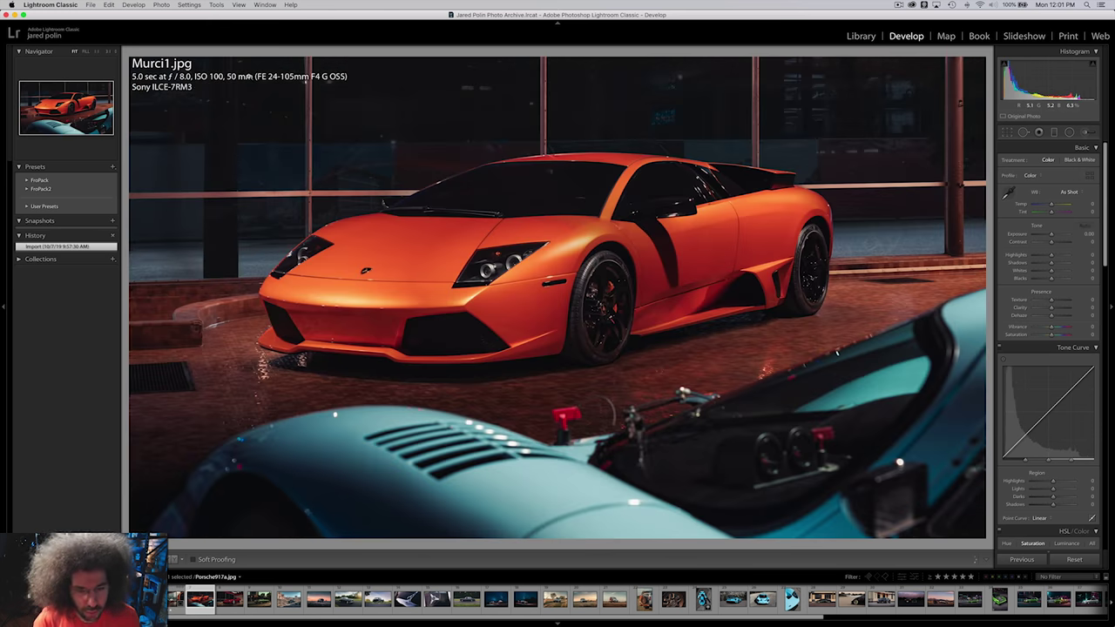
key("Left")
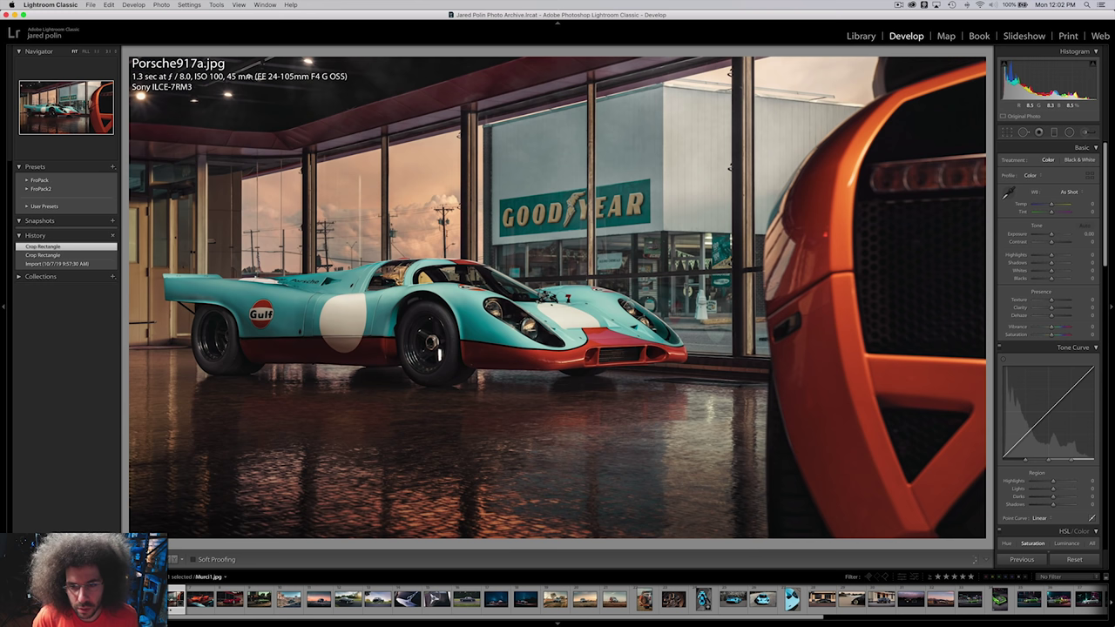
key("Right")
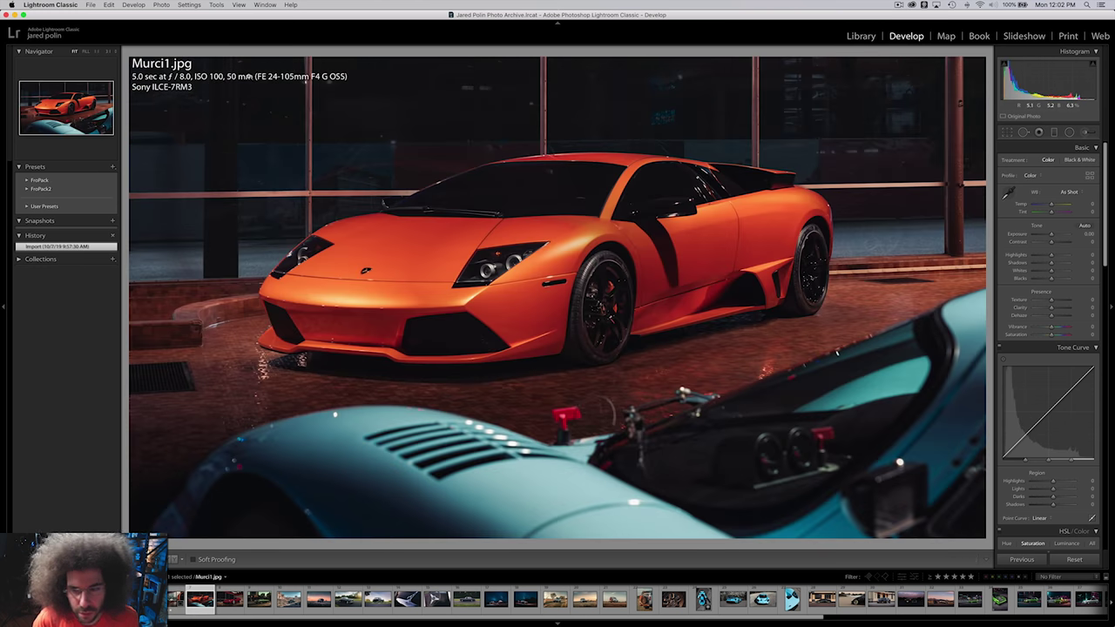
key("Left")
key("Right")
key("Right")
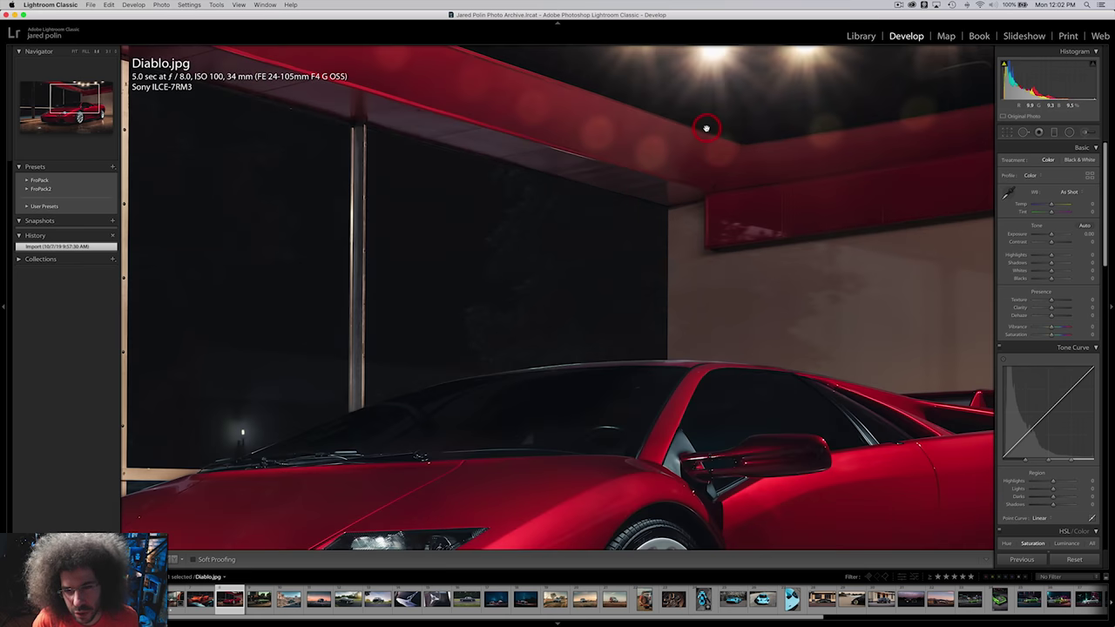
left_click(707, 125)
left_click(624, 109)
key("Left")
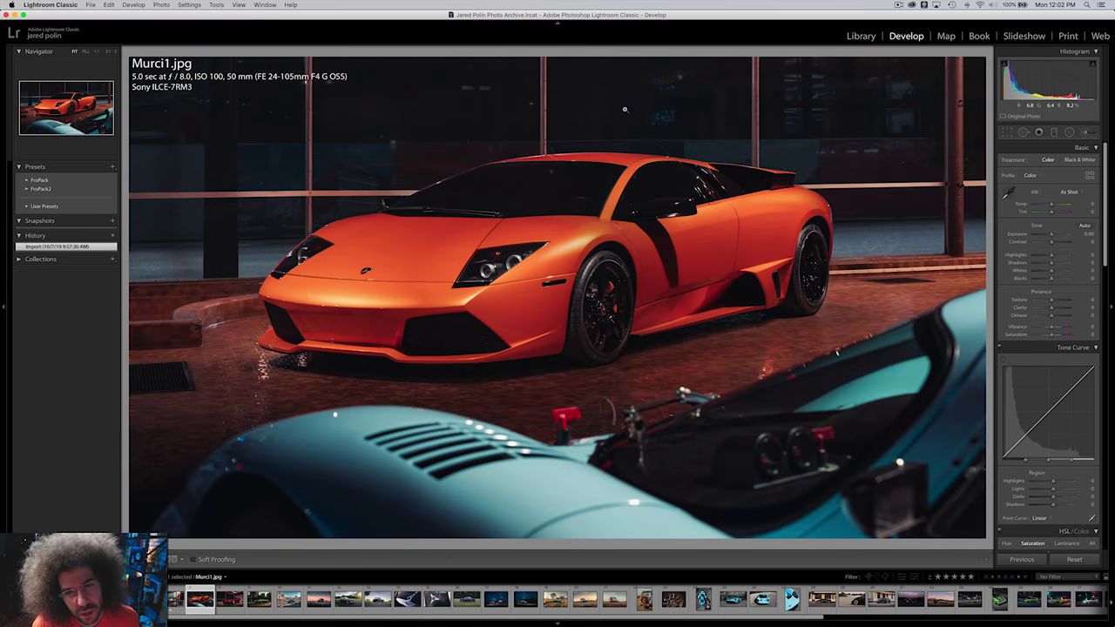
key("Right")
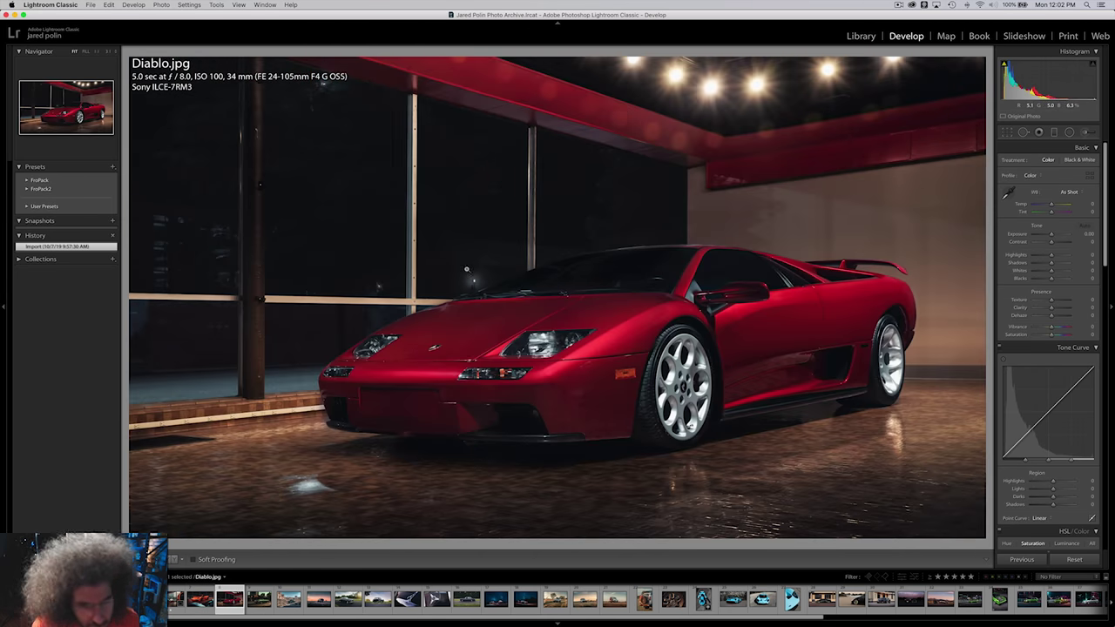
Inspect Diablo.jpg's windshield and front end zoomed in, then go to Caprice1.jpg.
left_click(475, 277)
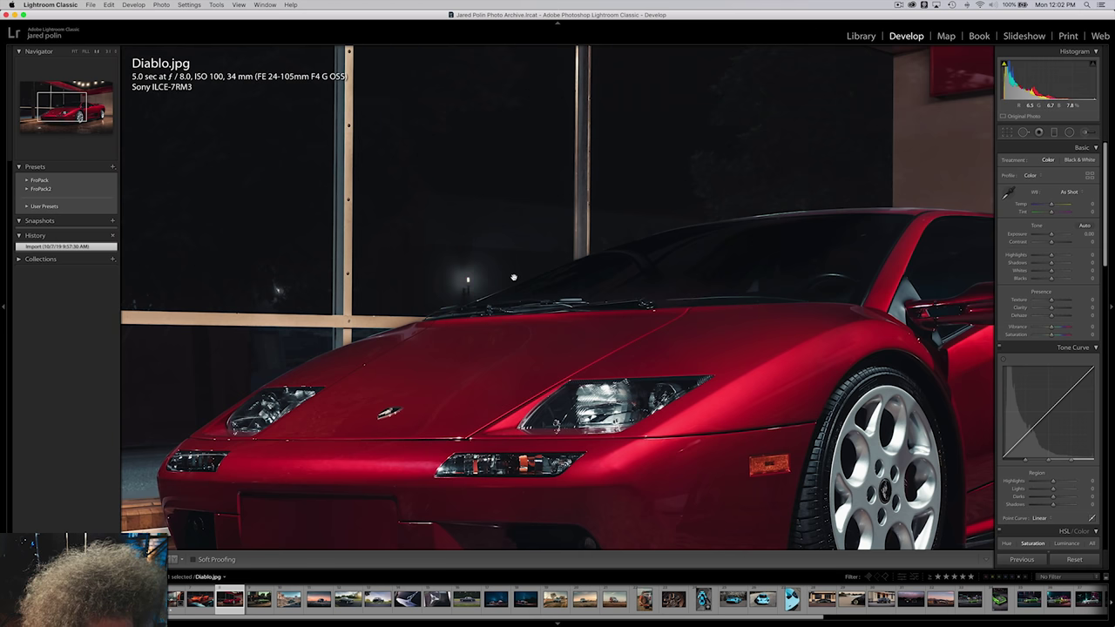
left_click(456, 267)
left_click(228, 489)
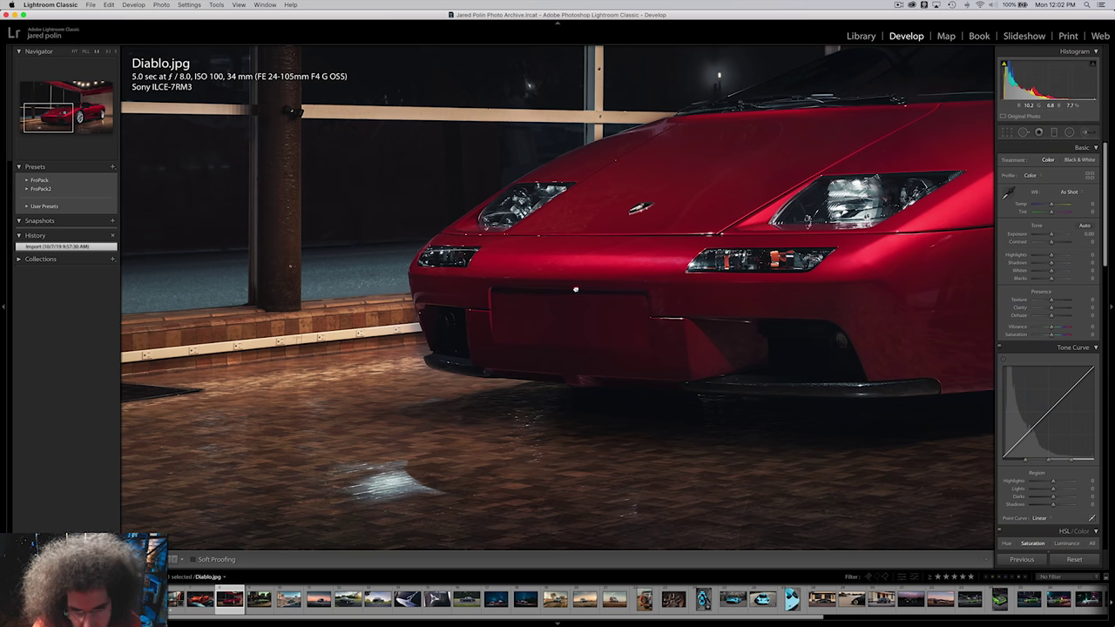
left_click(575, 289)
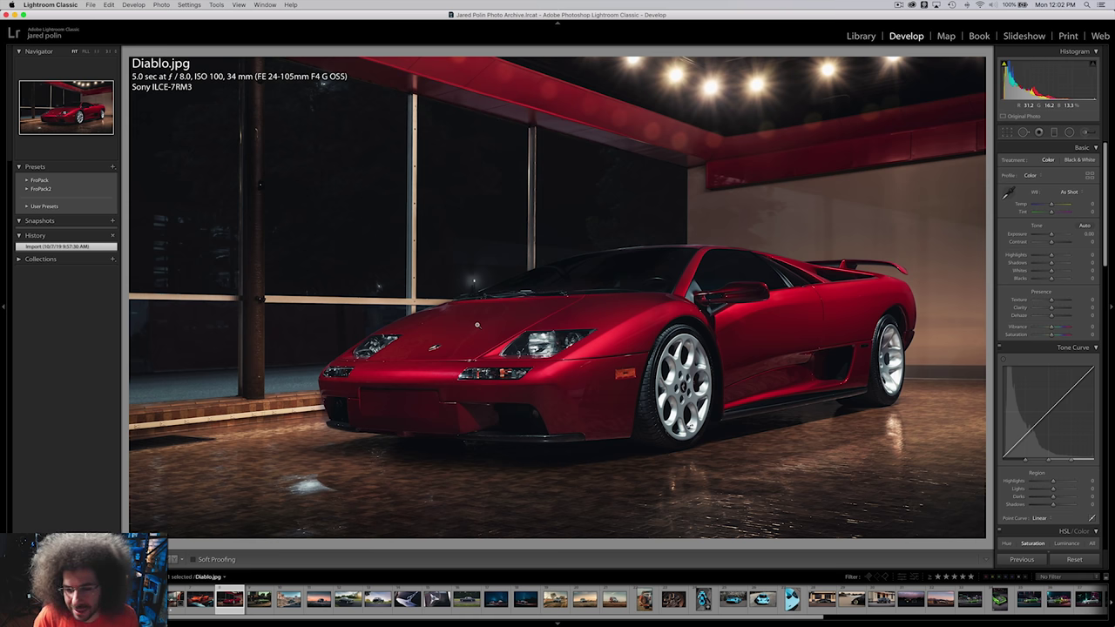
key("Right")
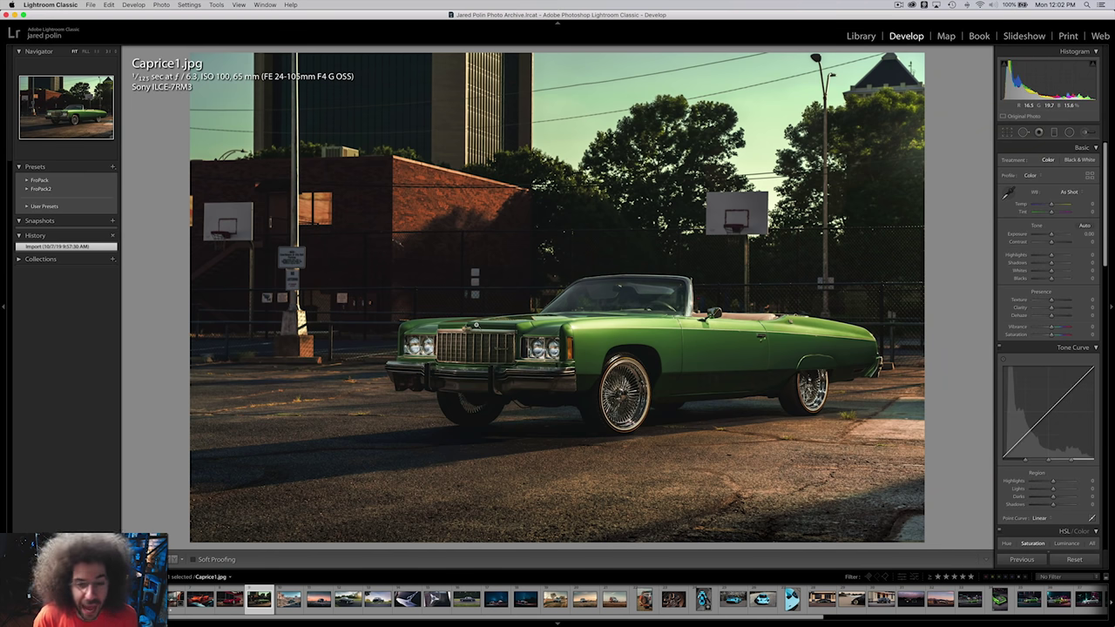
Rate Caprice1.jpg five stars and inspect the convertible zoomed in.
key("5")
left_click_drag(586, 338, 548, 241)
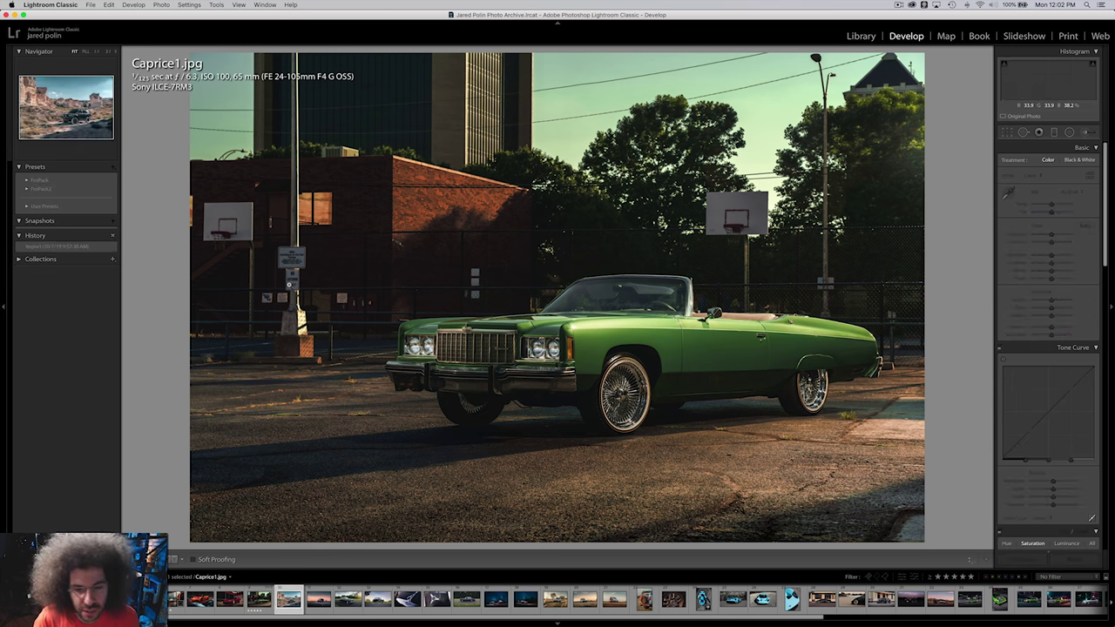
key("Right")
key("Left")
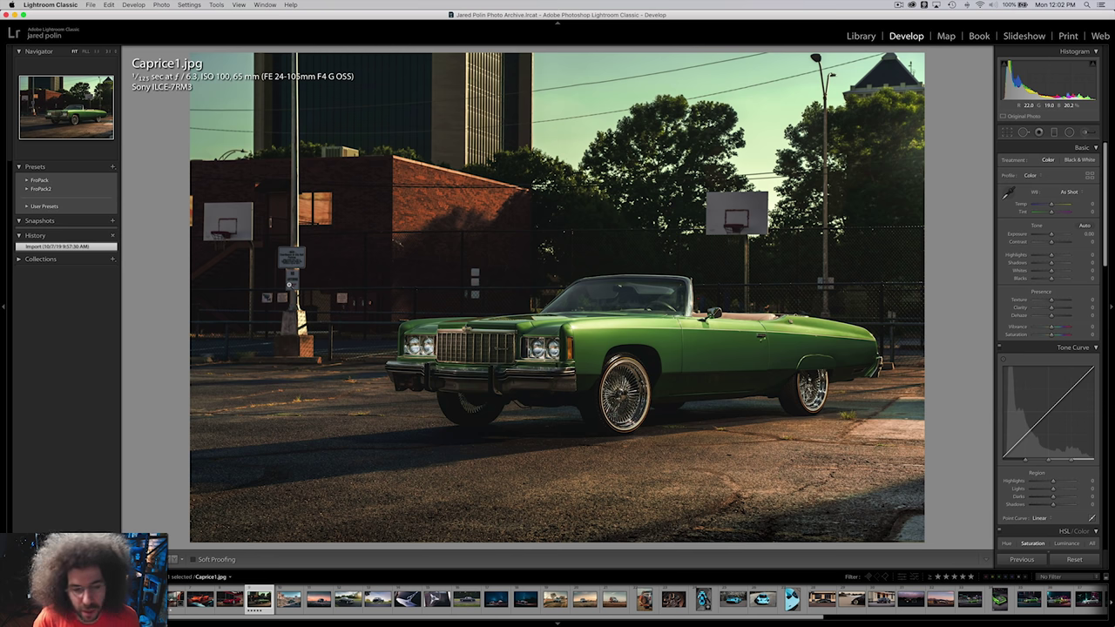
Rate Salas62.jpg five stars after comparing with Salas27.jpg, then advance to jag1.jpg.
key("Right")
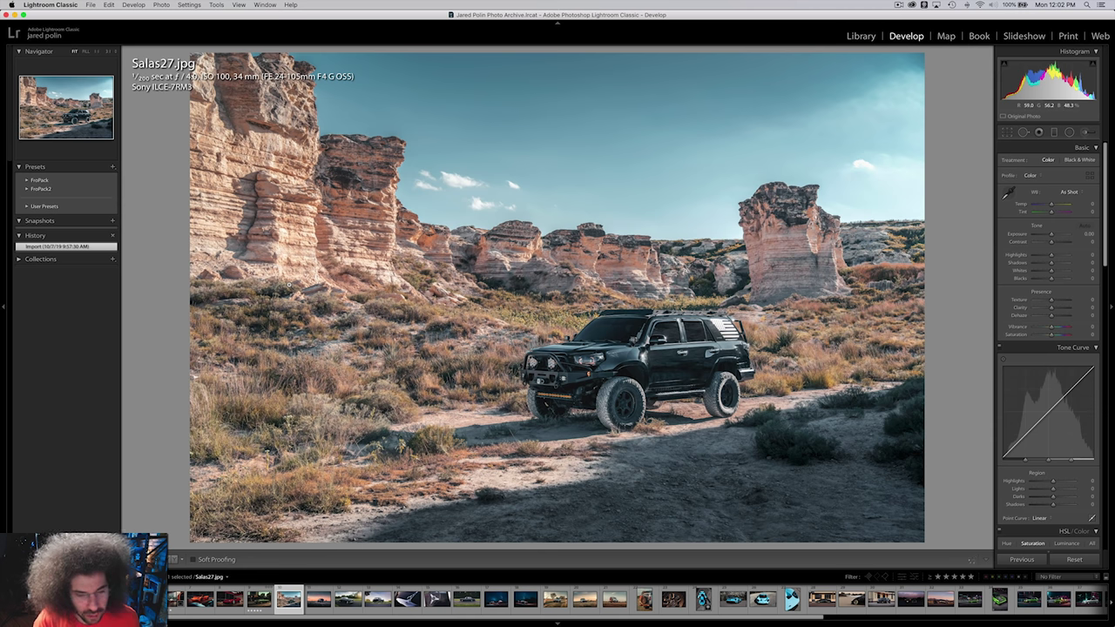
key("Right")
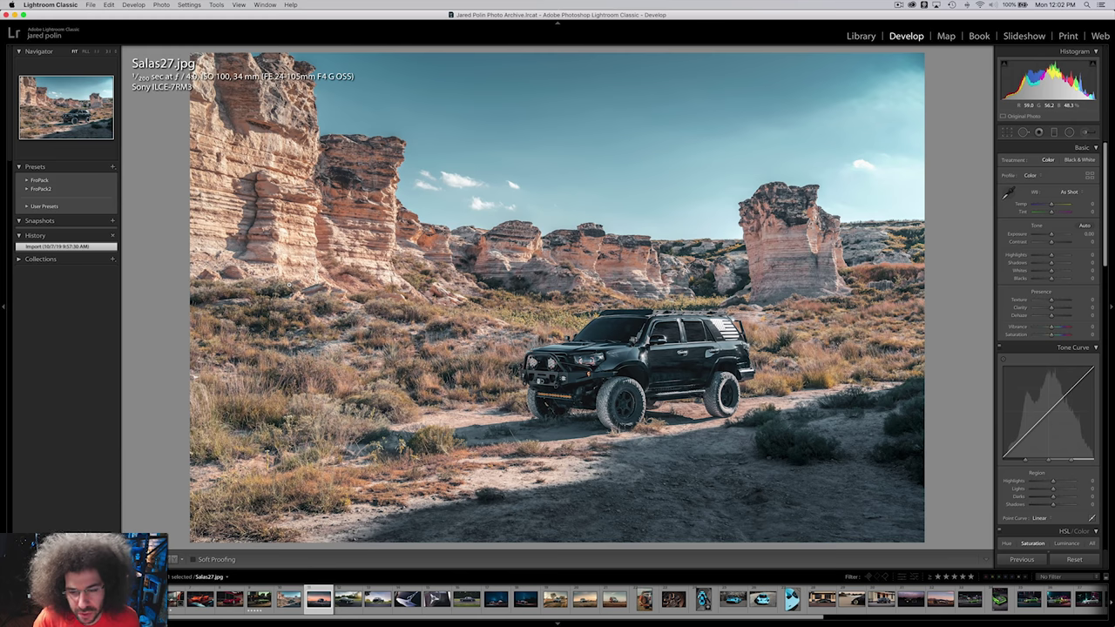
key("5")
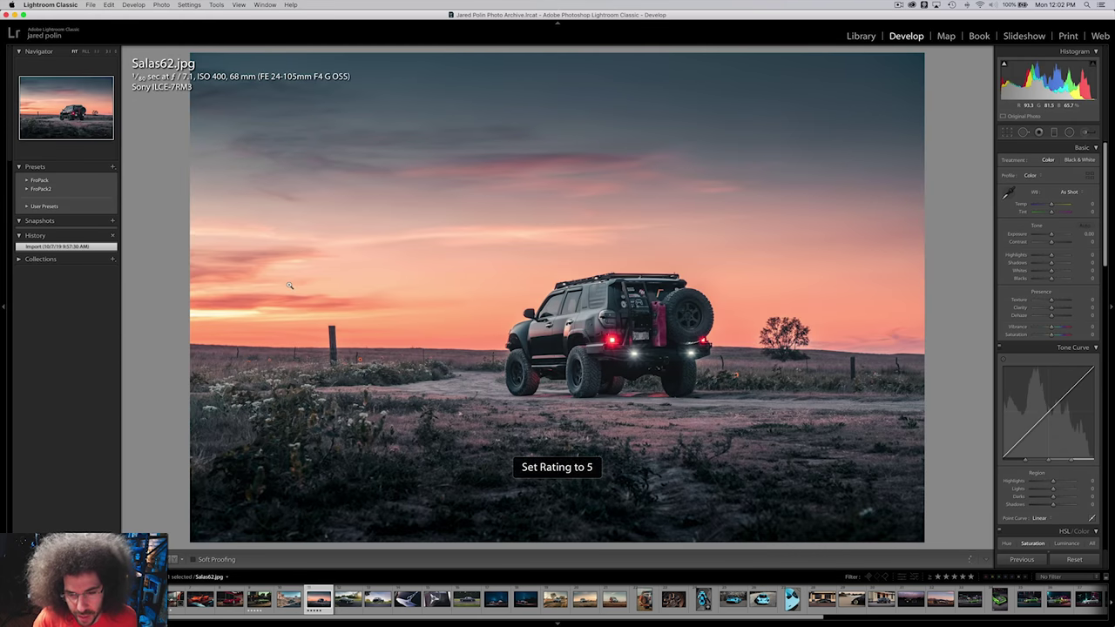
key("Left")
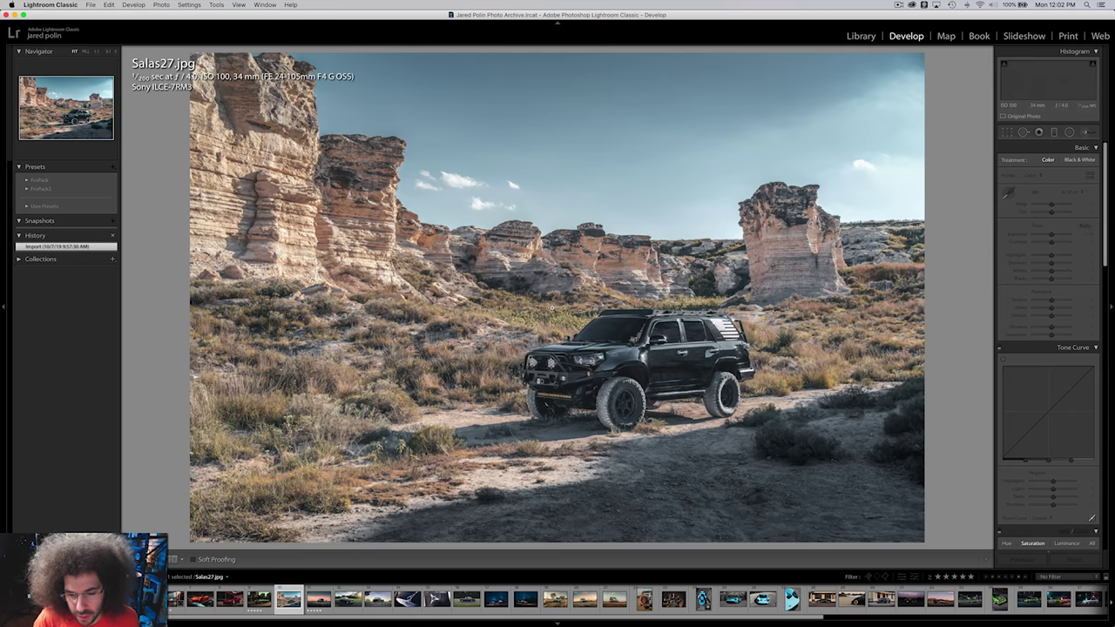
key("Right")
key("5")
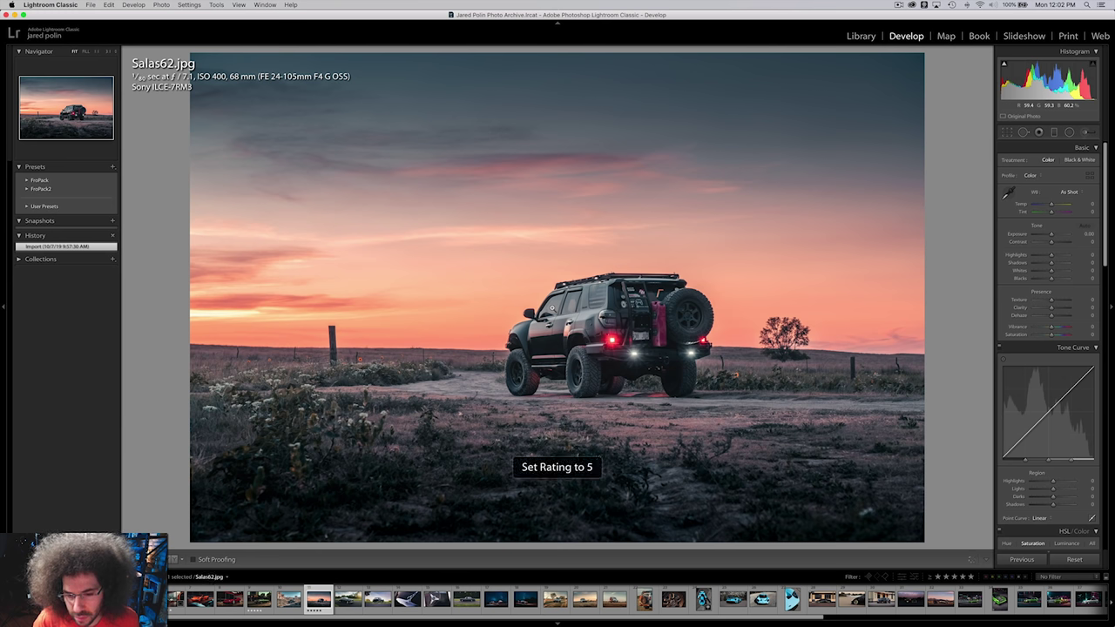
key("Right")
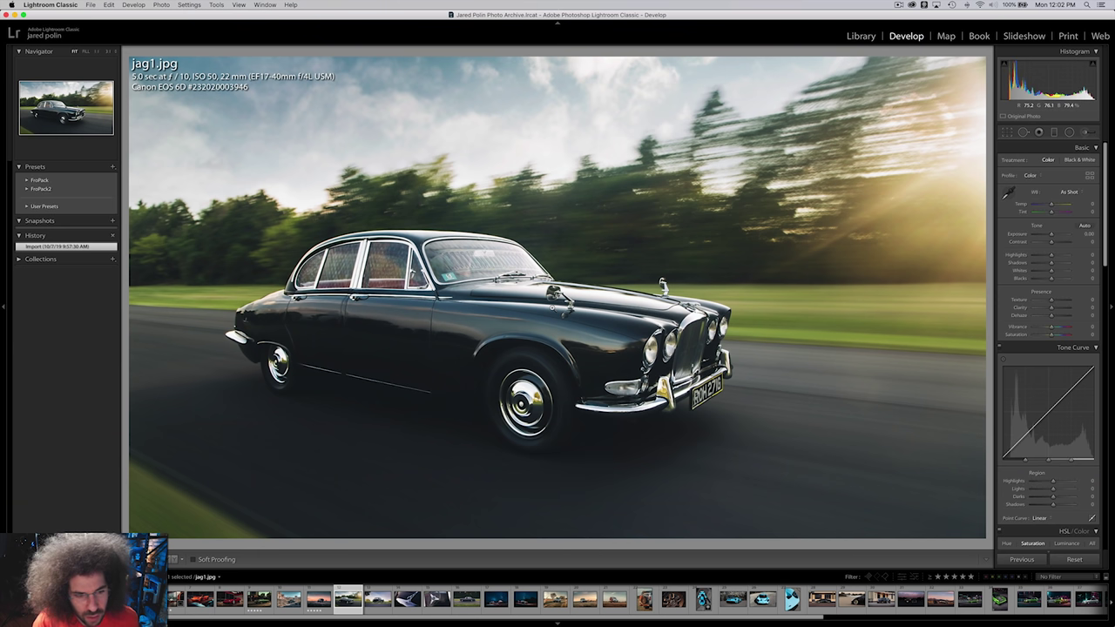
Rate jag1.jpg five stars, inspect the Jaguar's front end zoomed in, then go to jag2.jpg.
key("5")
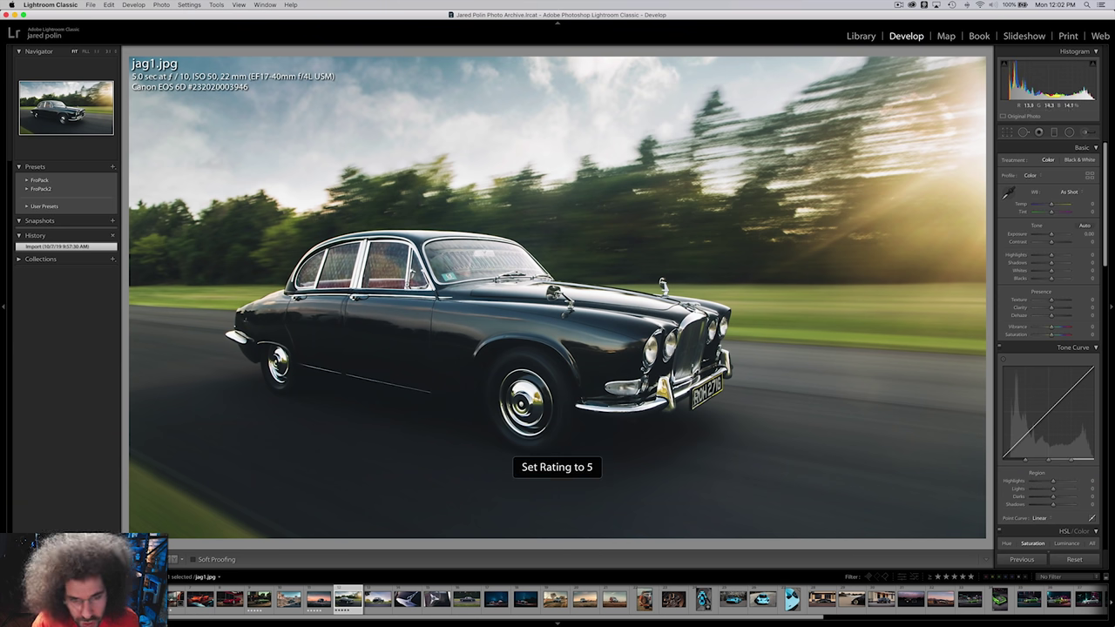
left_click(486, 267)
left_click(480, 232)
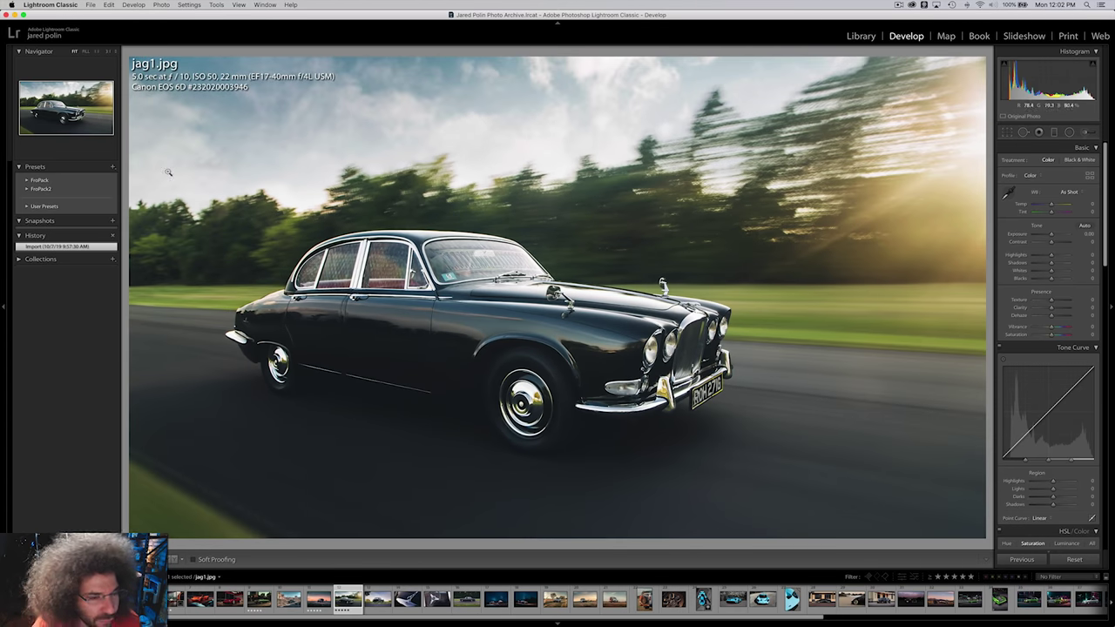
left_click(708, 335)
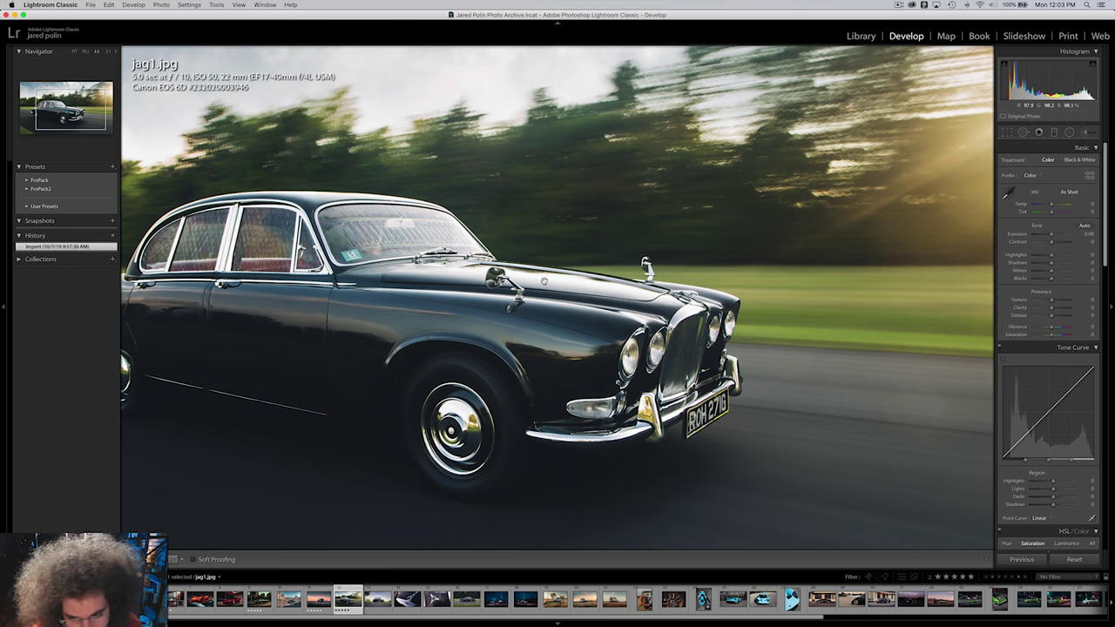
scroll(544, 281, "left", 5)
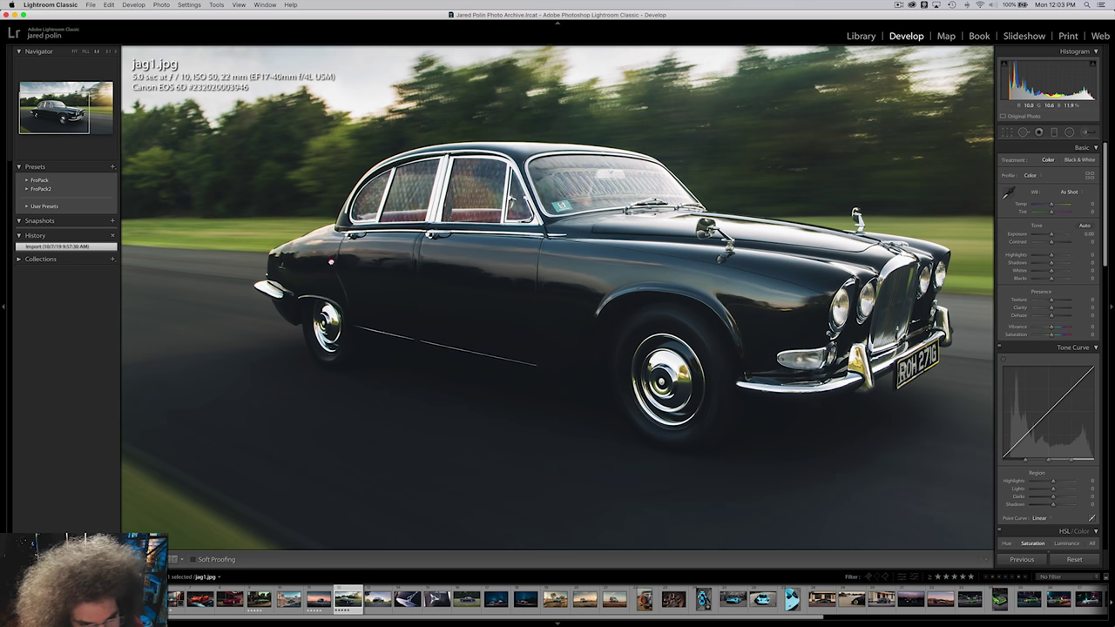
left_click(336, 274)
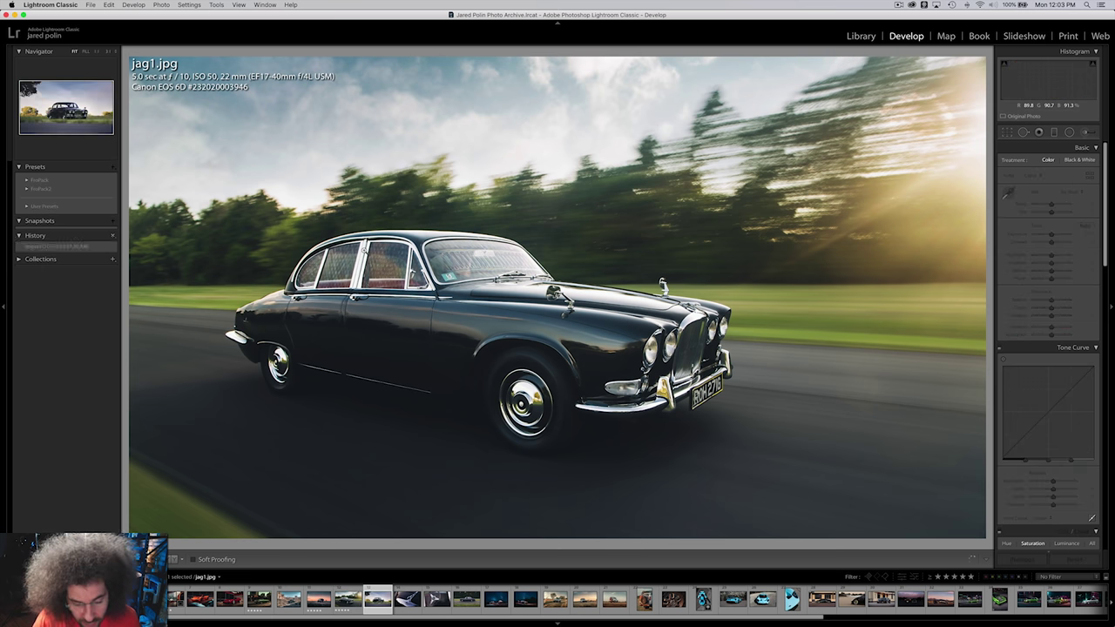
key("Right")
Compare jag2.jpg against jag1.jpg, checking jag2's detail zoomed in.
key("Left")
key("Right")
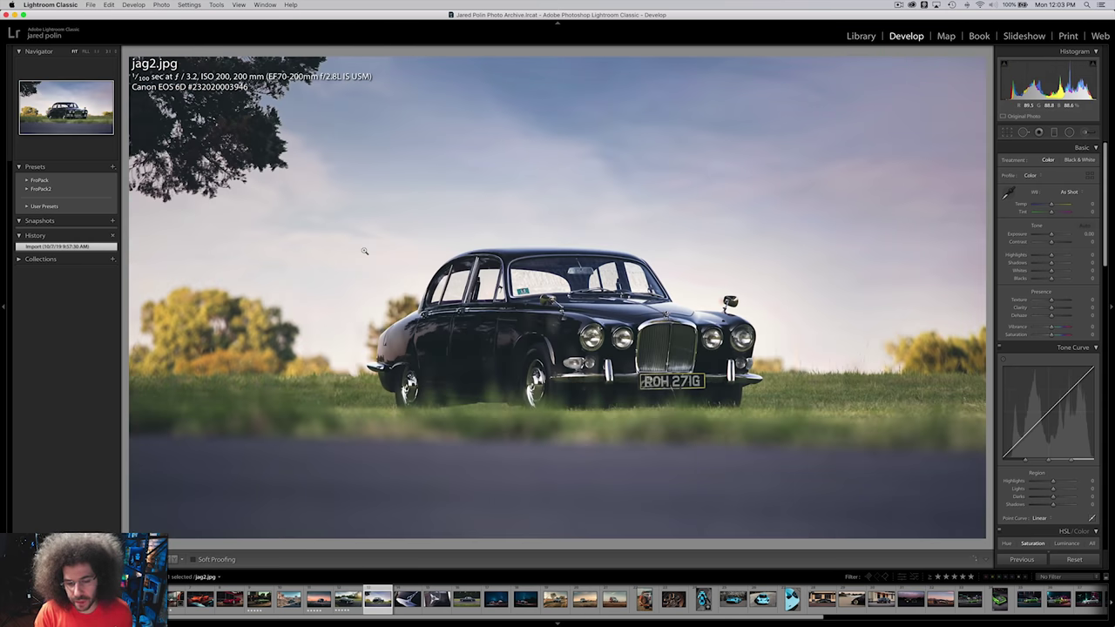
left_click(483, 460)
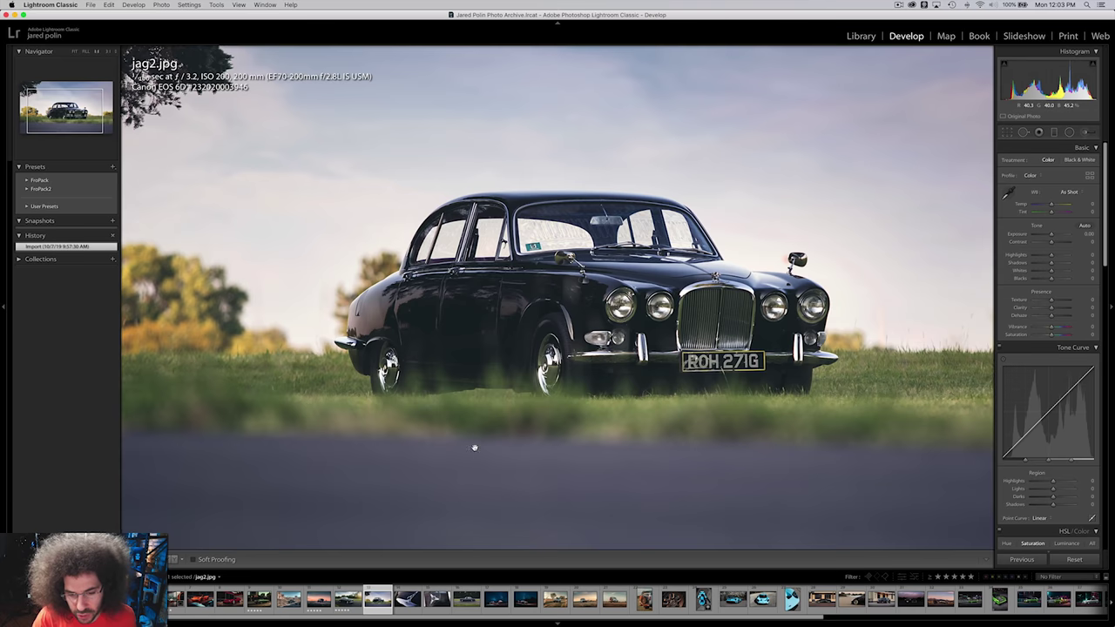
left_click(473, 448)
key("Left")
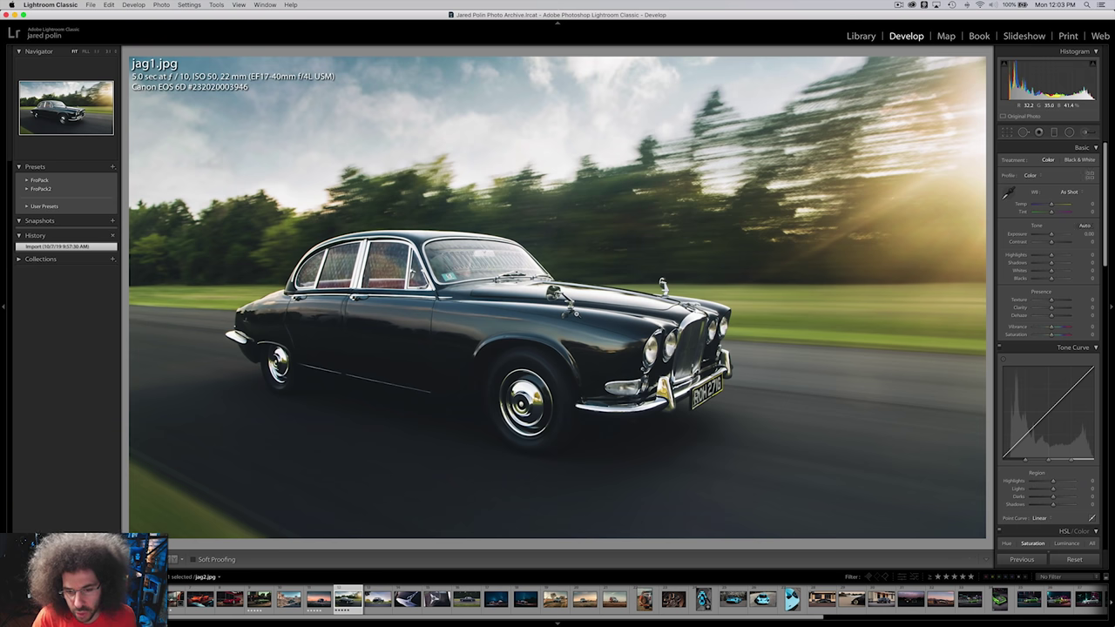
key("Right")
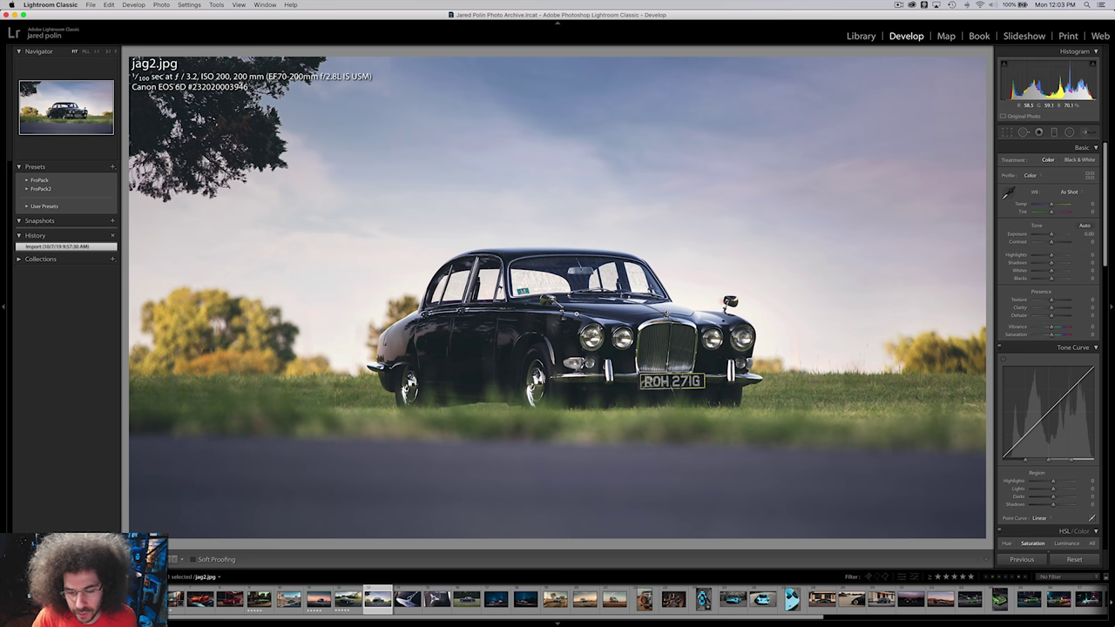
Crop jag2.jpg by raising the bottom edge to trim the road foreground.
left_click(1006, 131)
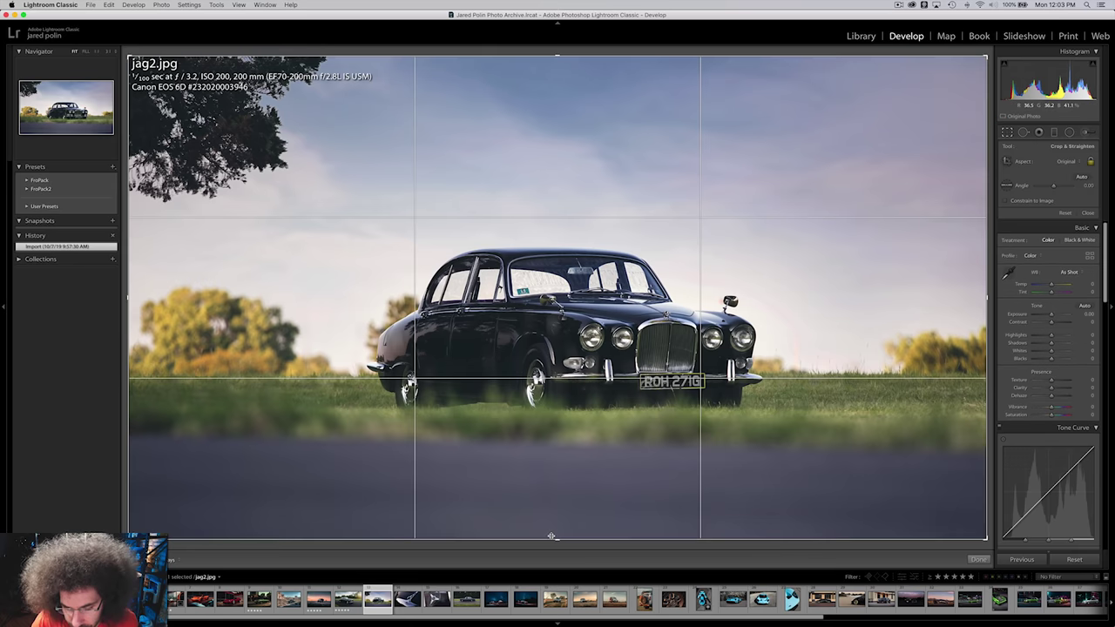
left_click_drag(554, 539, 552, 484)
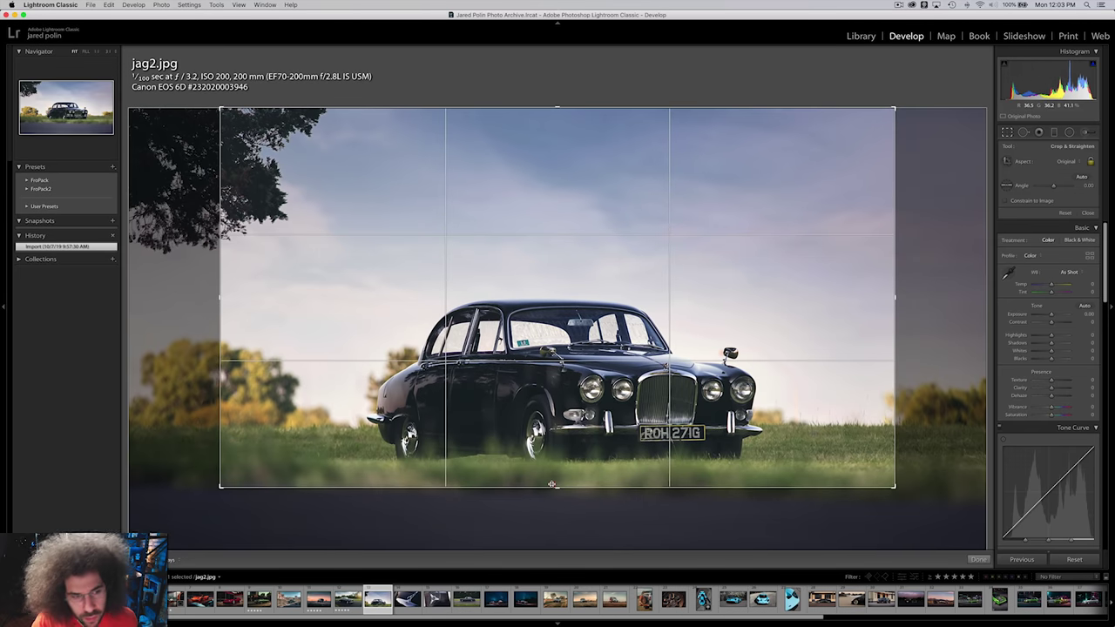
double_click(551, 484)
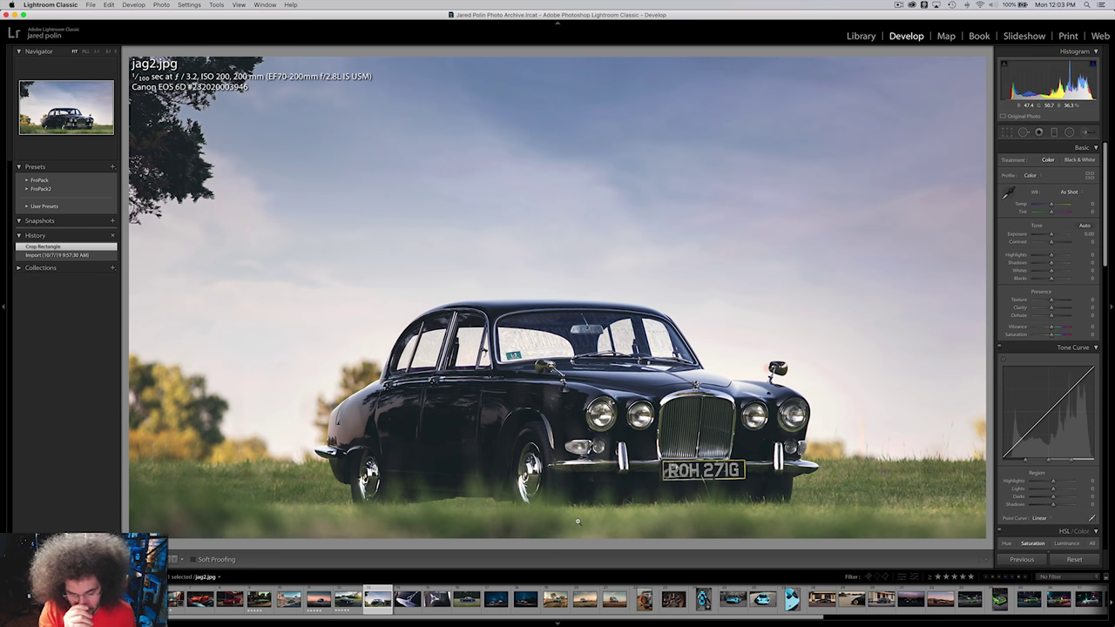
Rate the hood ornament close-up jag8.jpg five stars, then browse jag10.jpg and jag16.jpg.
key("Right")
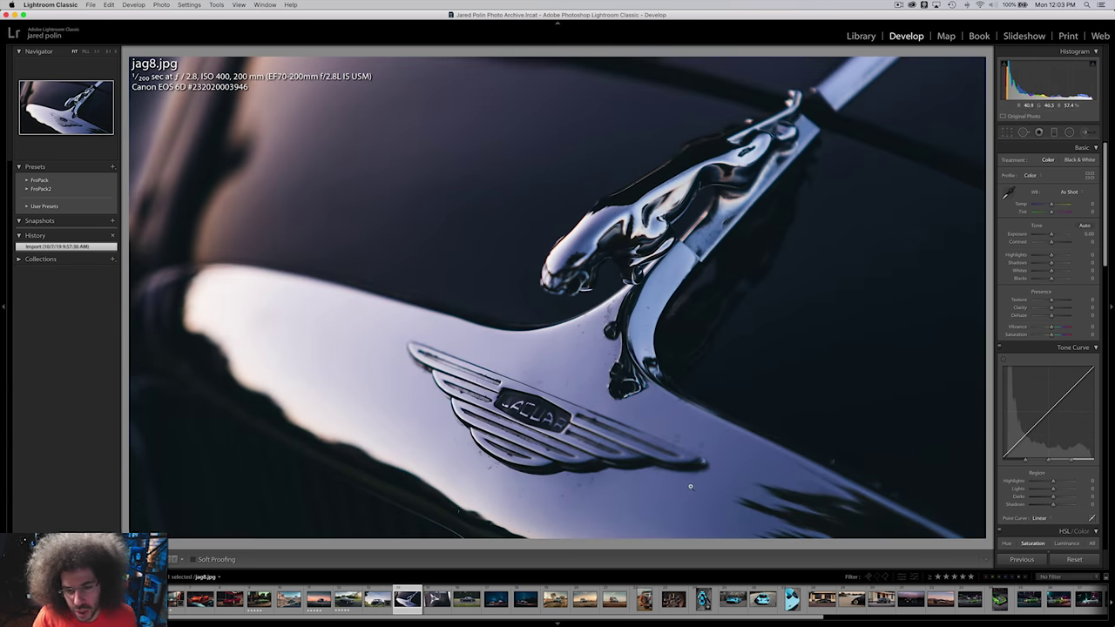
key("5")
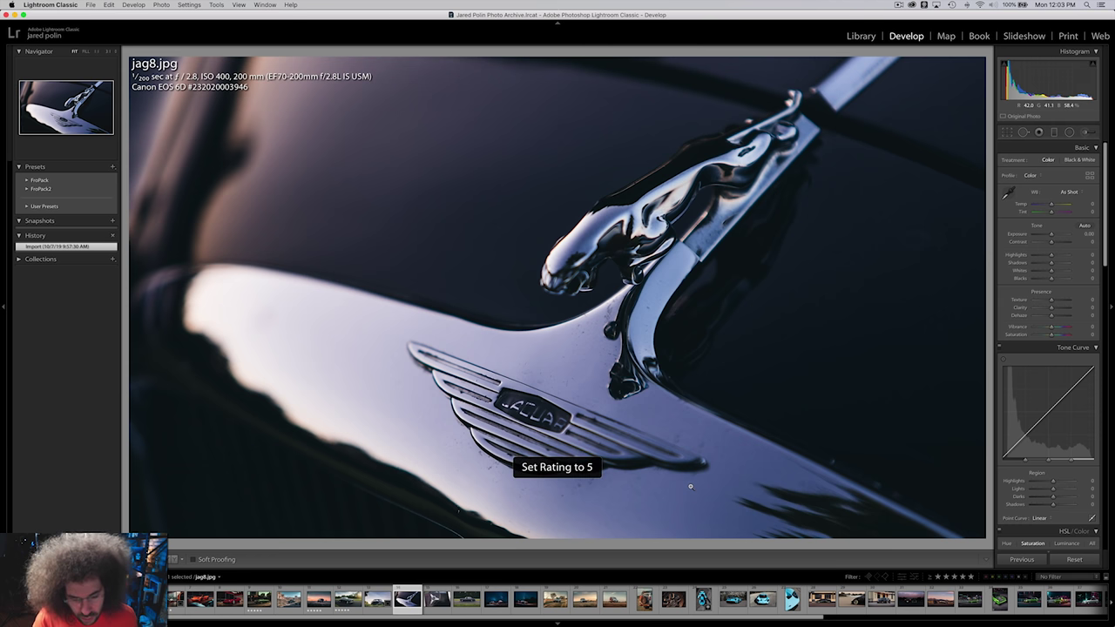
key("Right")
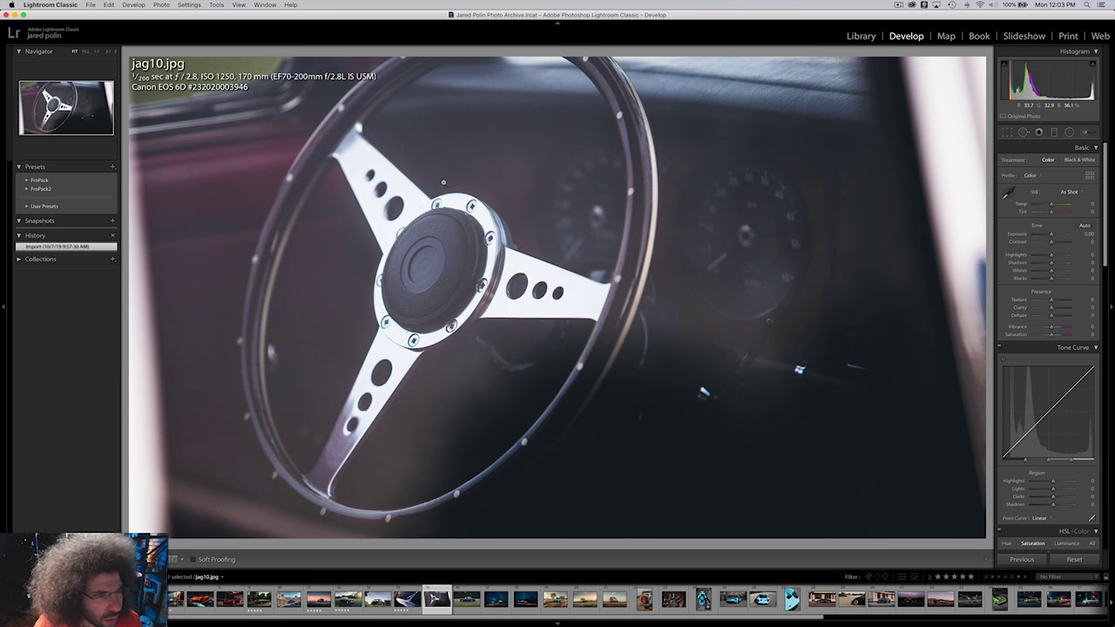
key("Right")
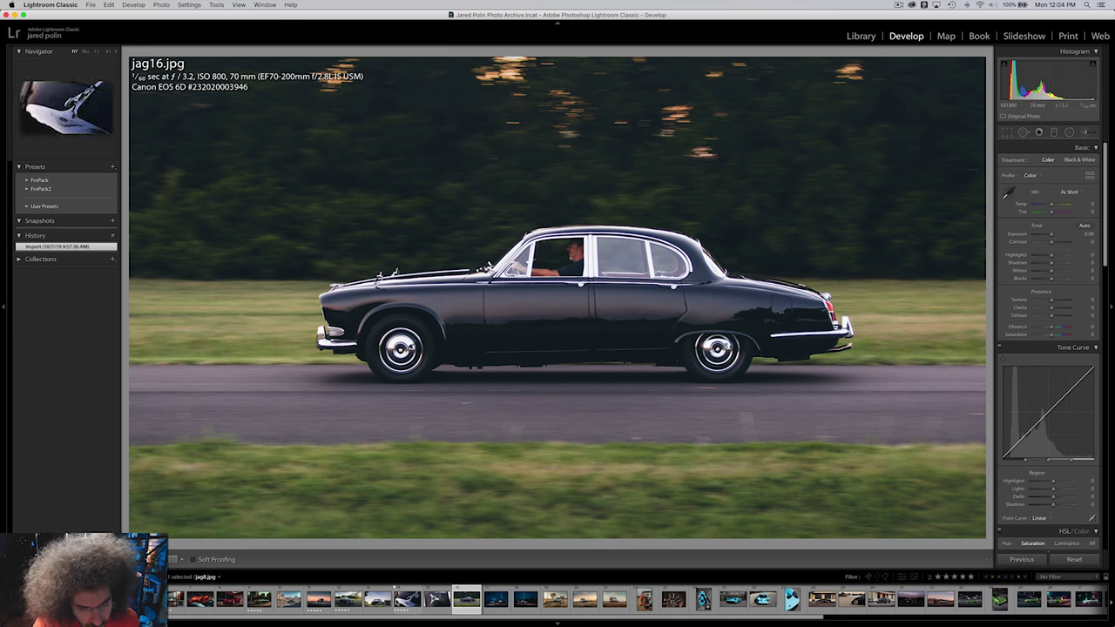
Compare jag16.jpg with jag1.jpg, then move on to Salas128.jpg.
left_click(346, 602)
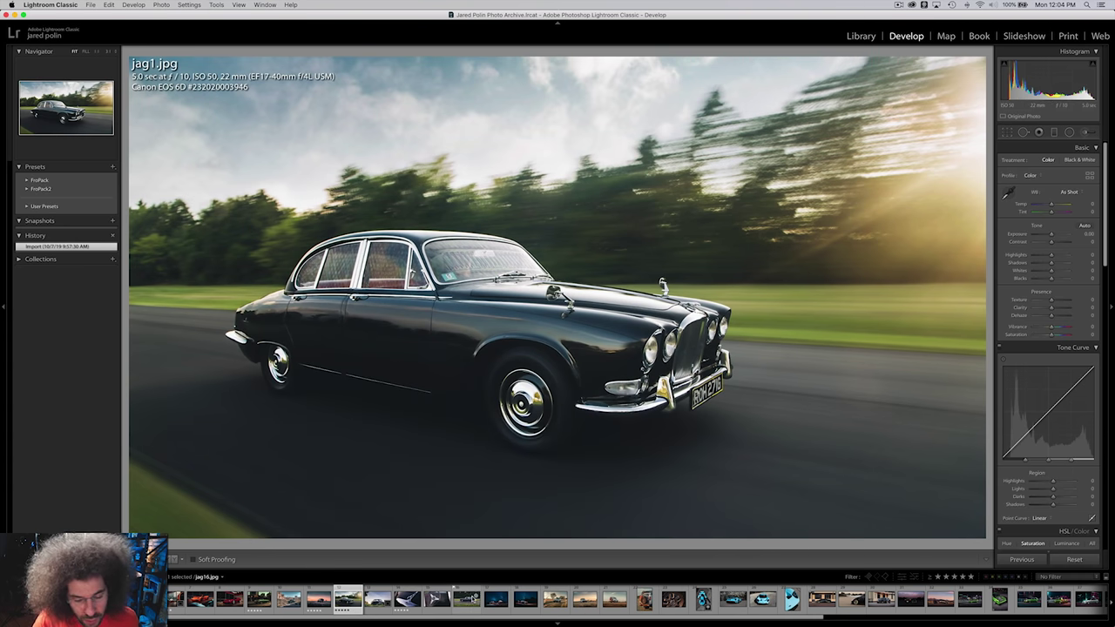
left_click(466, 599)
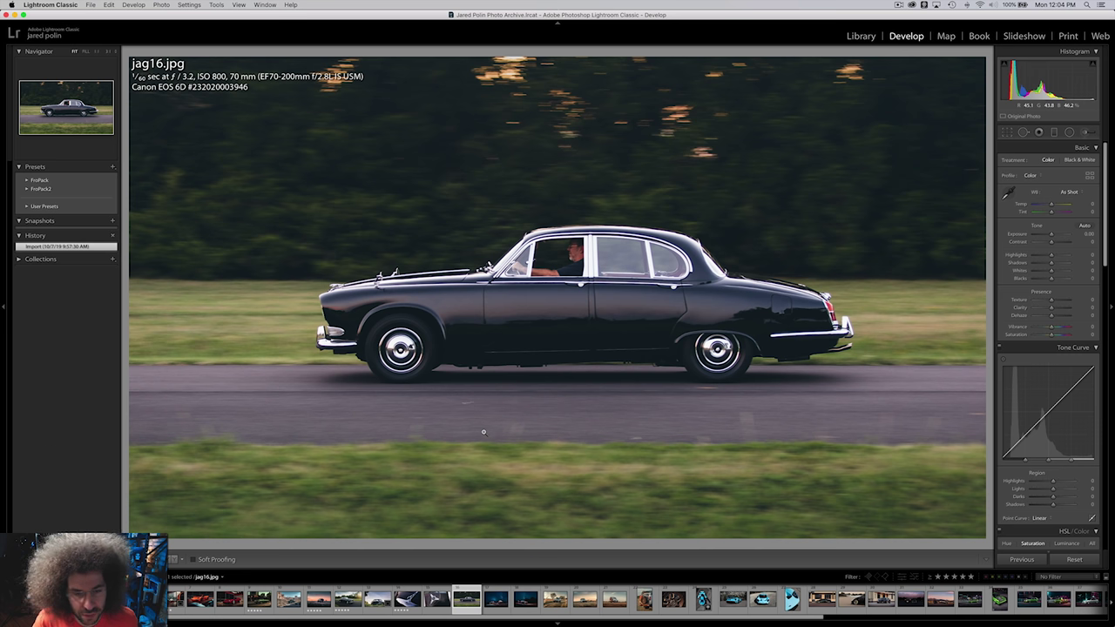
key("Right")
key("Left")
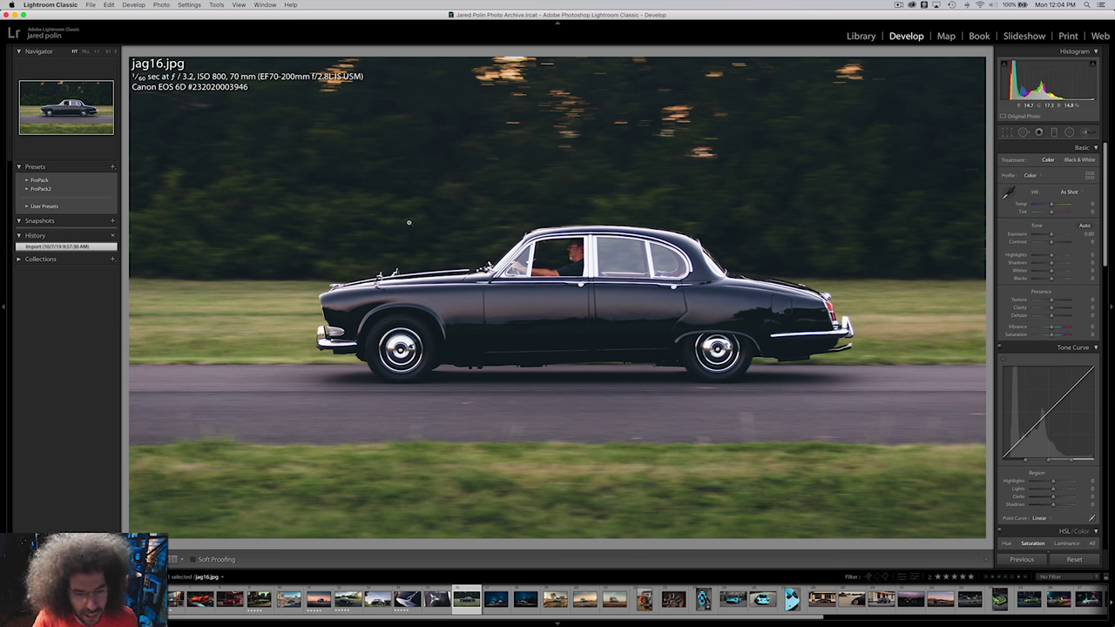
key("Right")
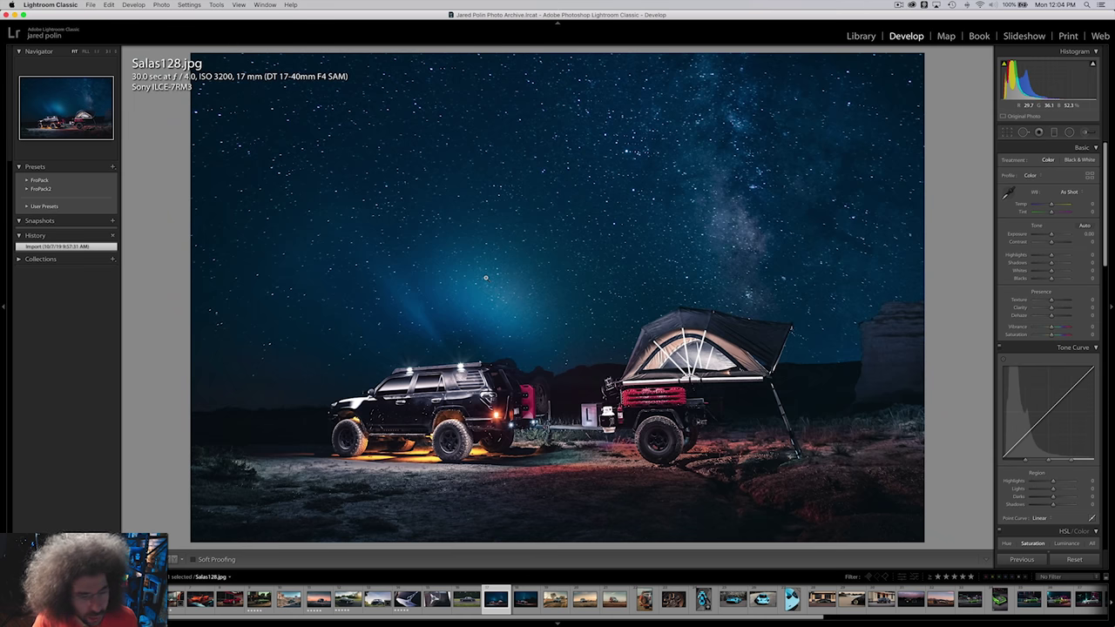
Review jag10.jpg and jag1.jpg, checking jag1 at Fill zoom, then bring up Salas128.jpg.
key("Left")
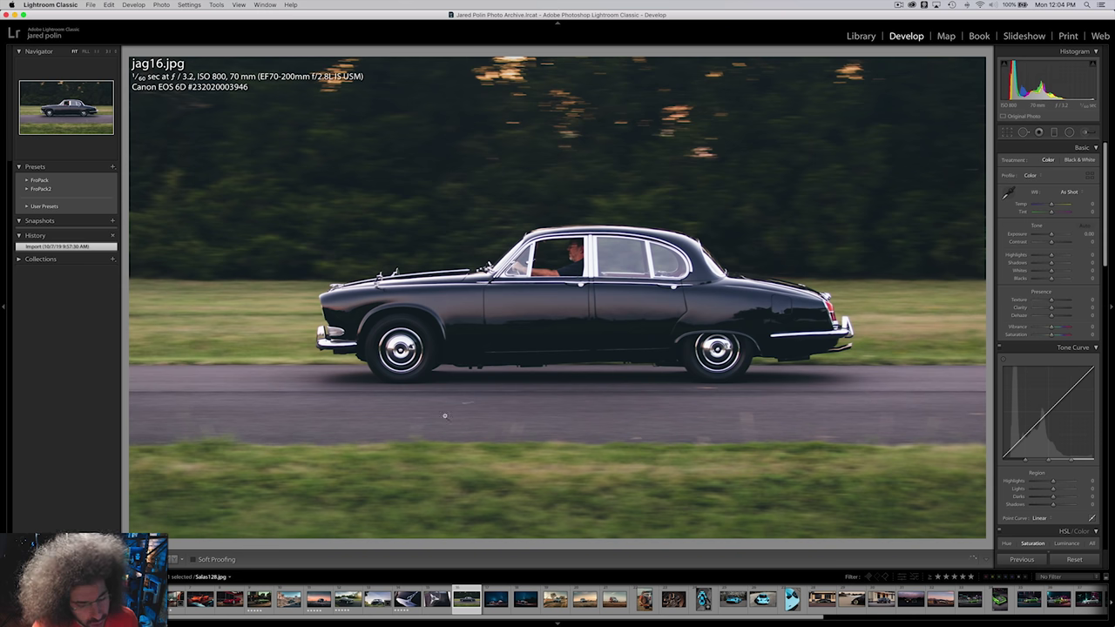
key("Left")
left_click(348, 599)
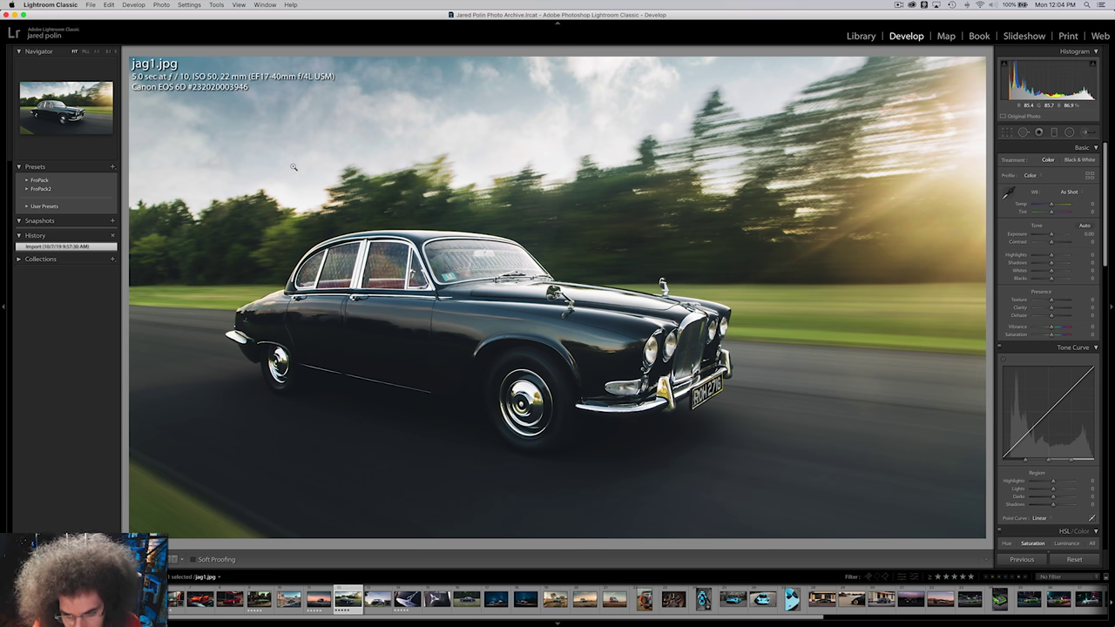
left_click(294, 166)
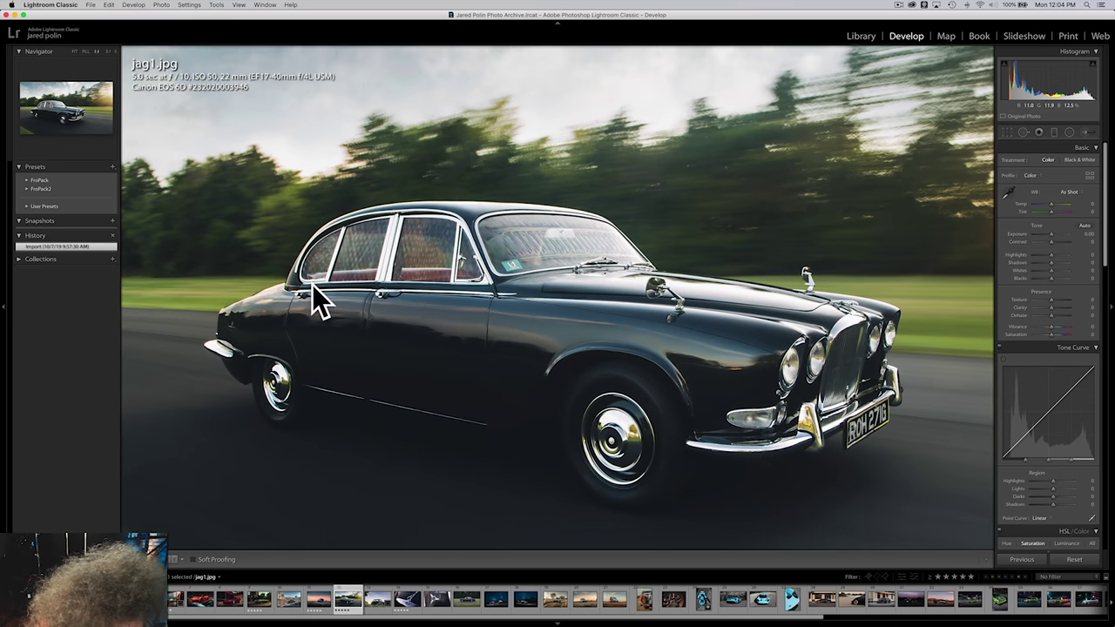
left_click(423, 265)
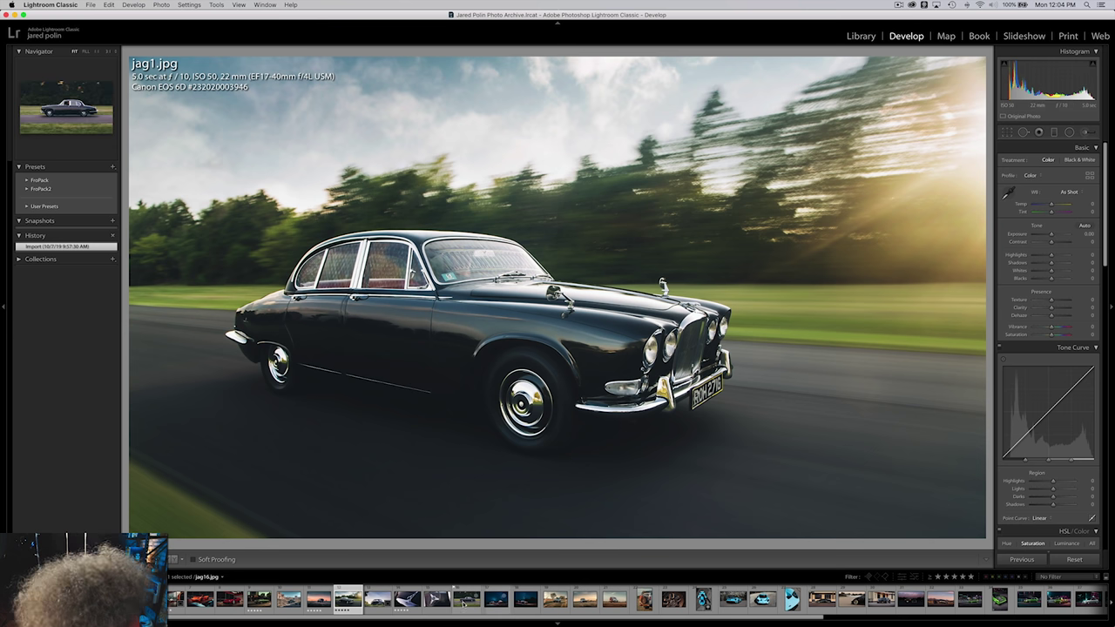
left_click(496, 600)
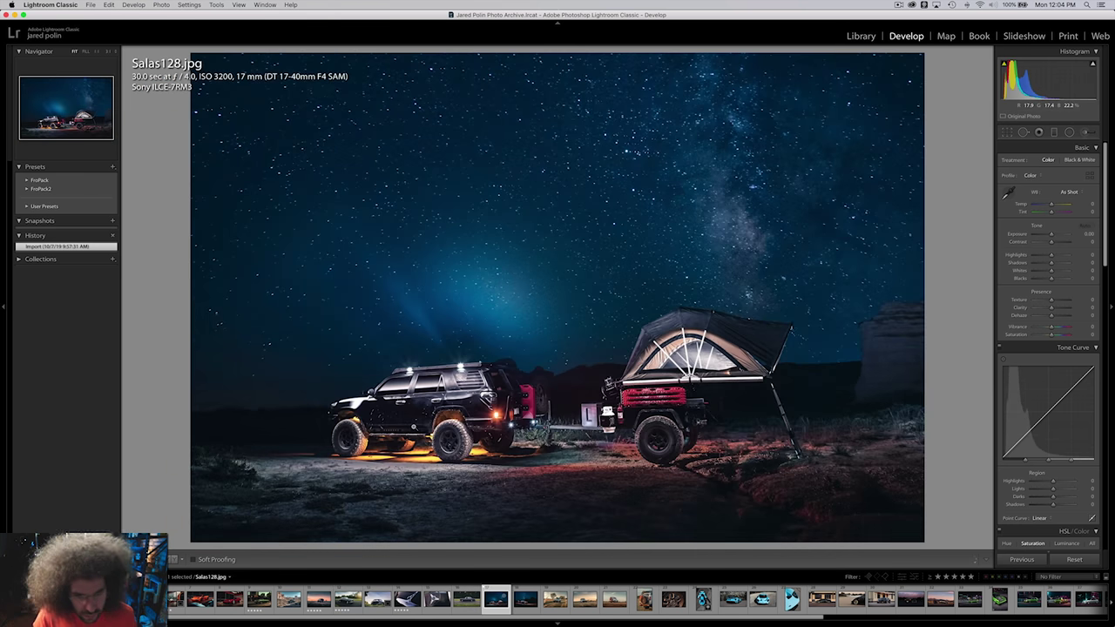
Compare Salas128 with Salas130, give Salas128 five stars, and advance to JH1.jpg.
key("Right")
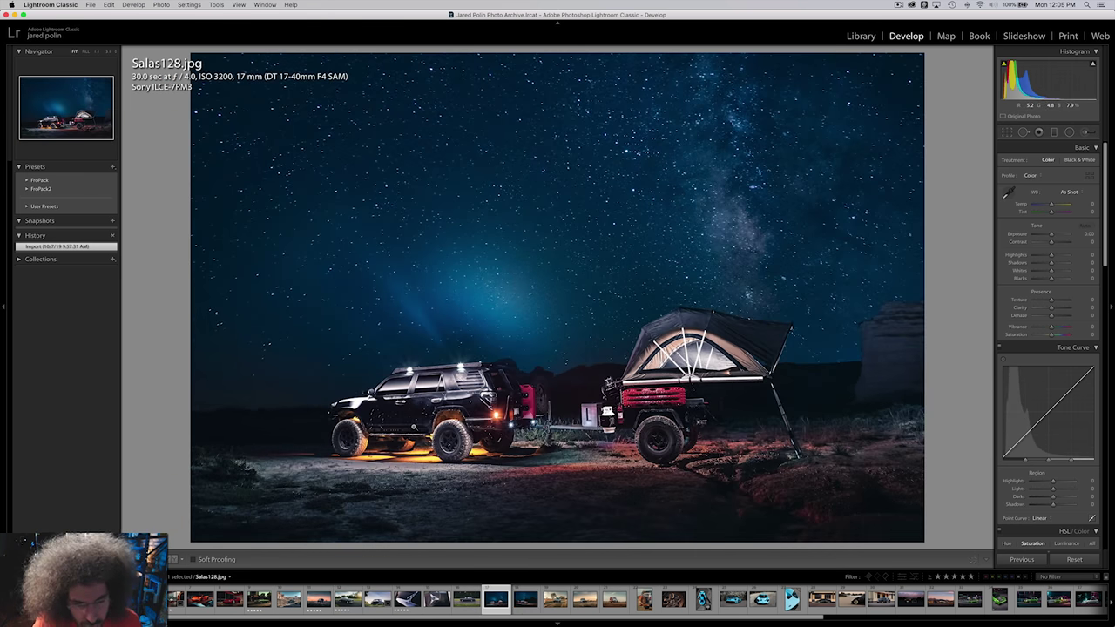
key("Left")
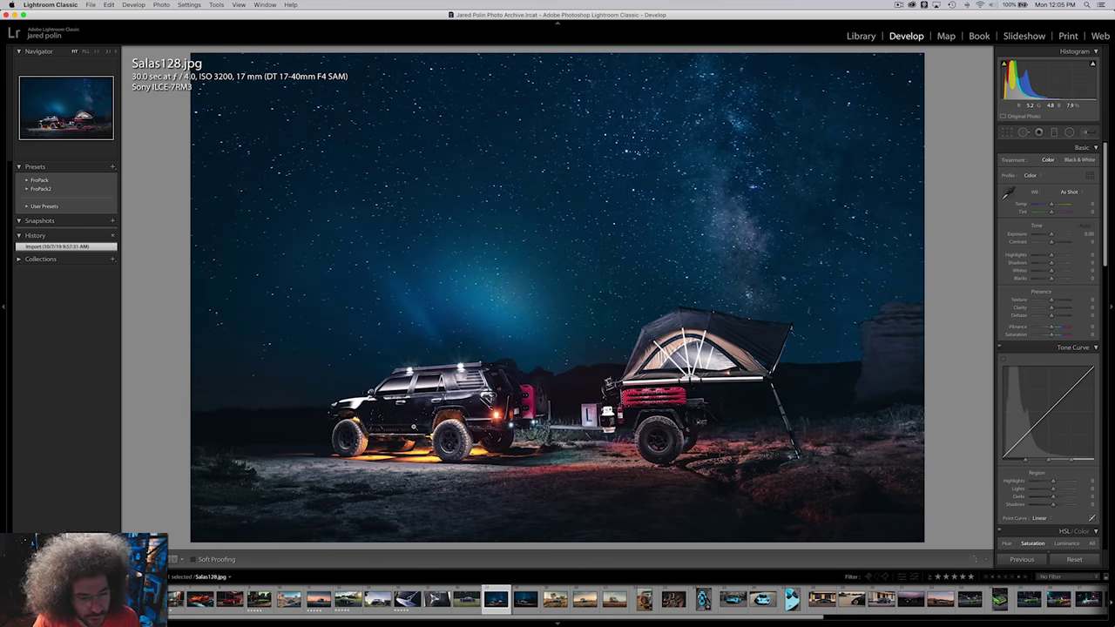
key("Right")
key("Left")
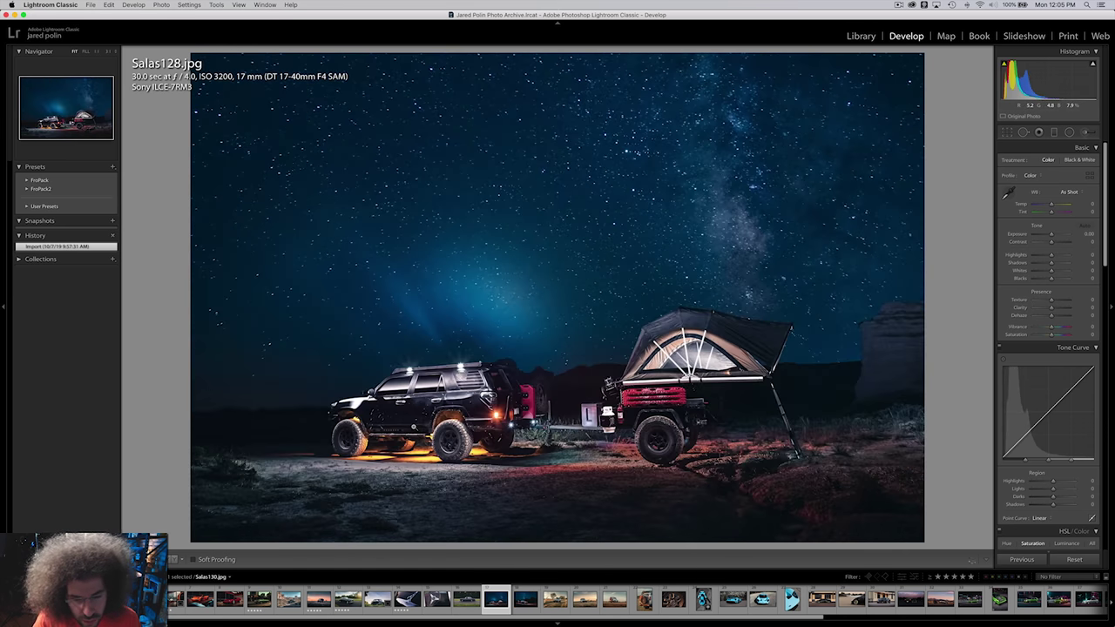
key("Right")
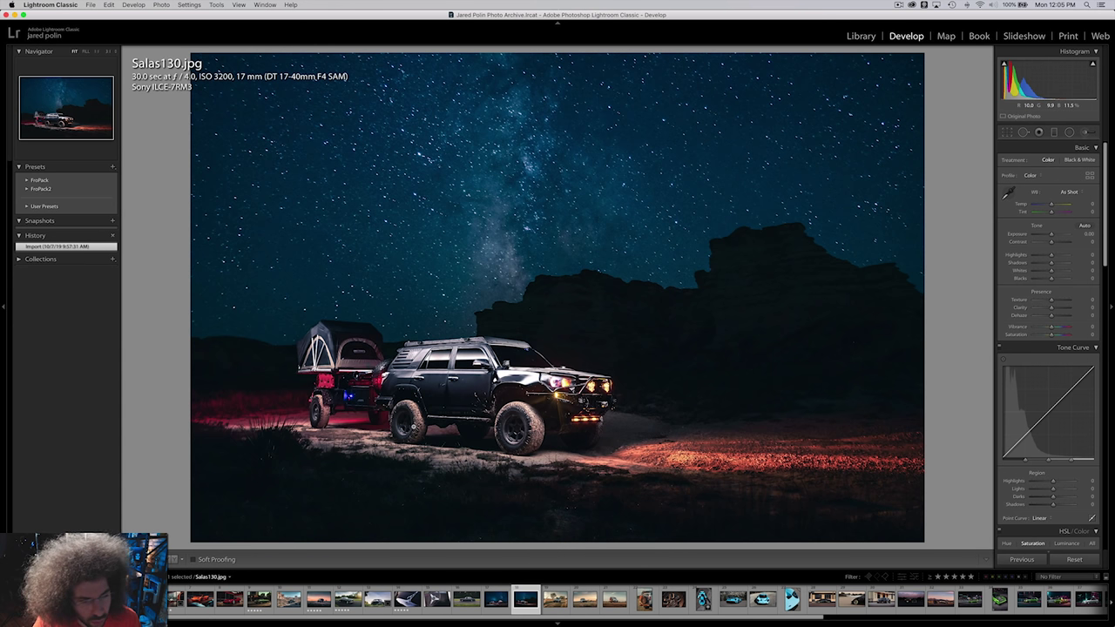
key("Left")
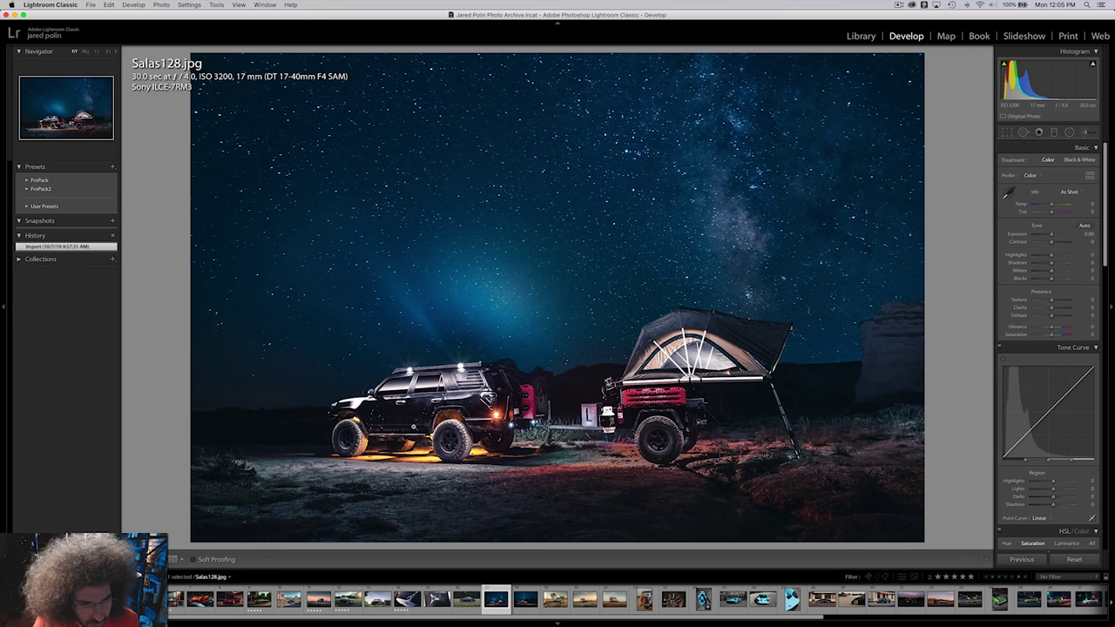
key("5")
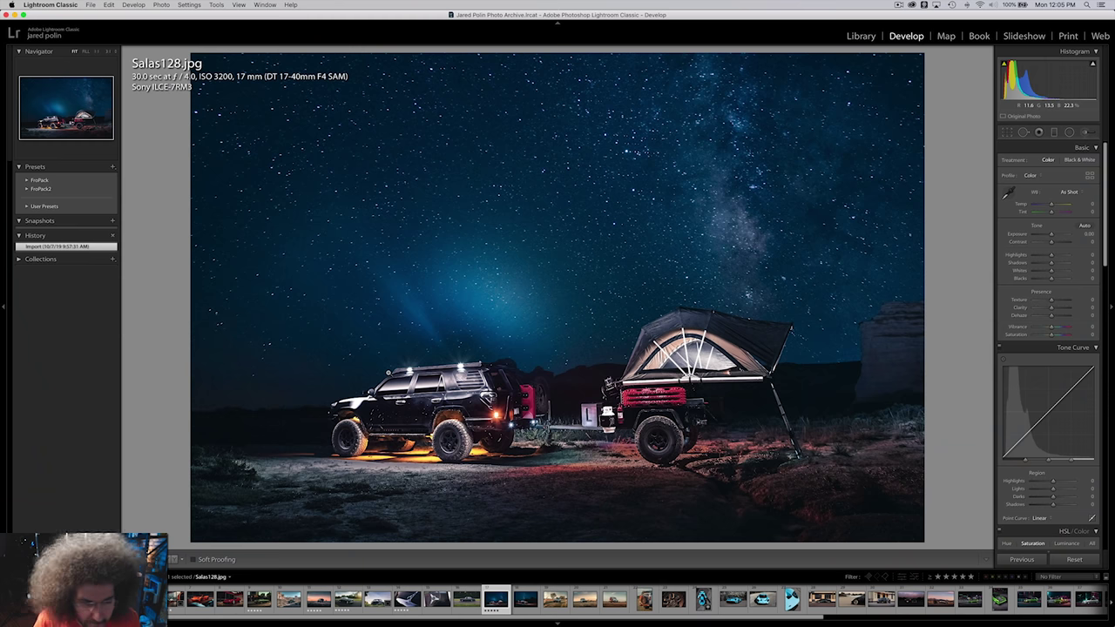
key("Right")
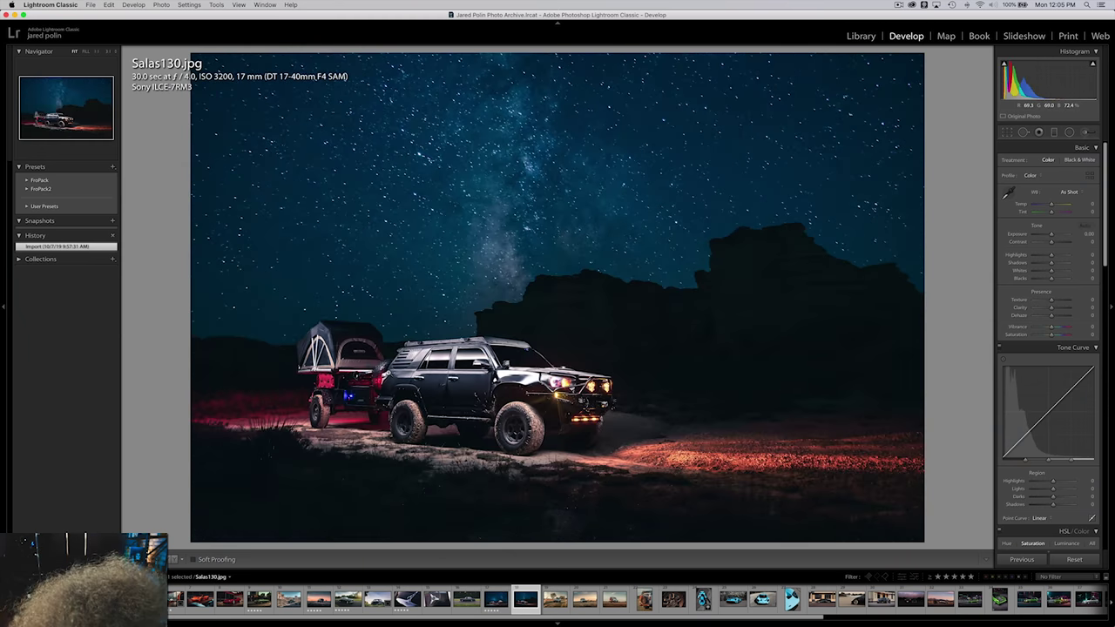
key("Right")
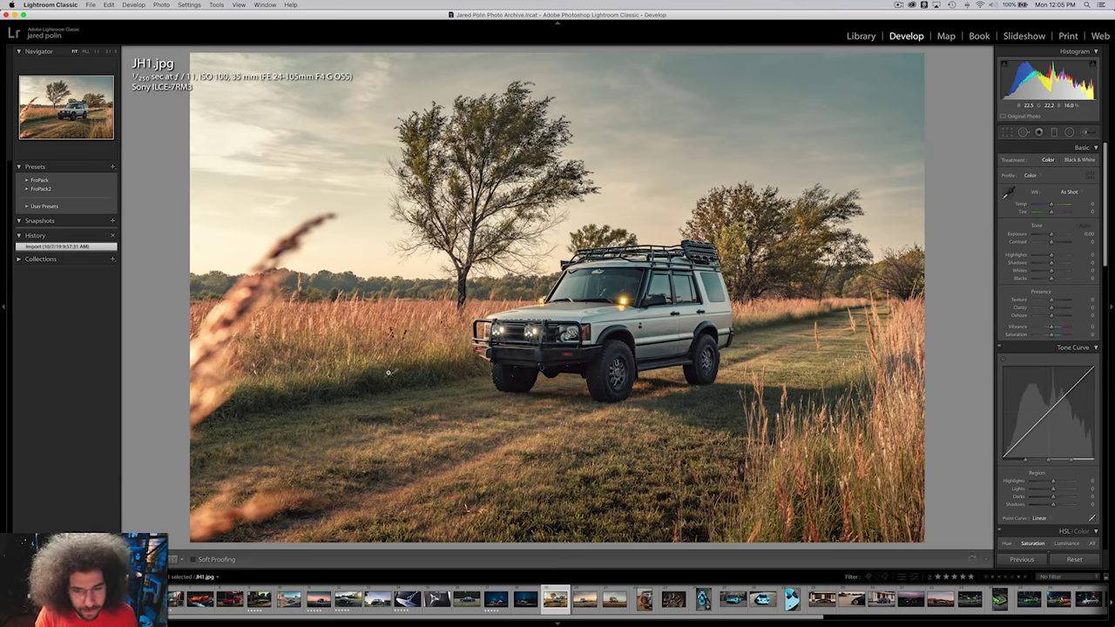
key("Right")
key("Left")
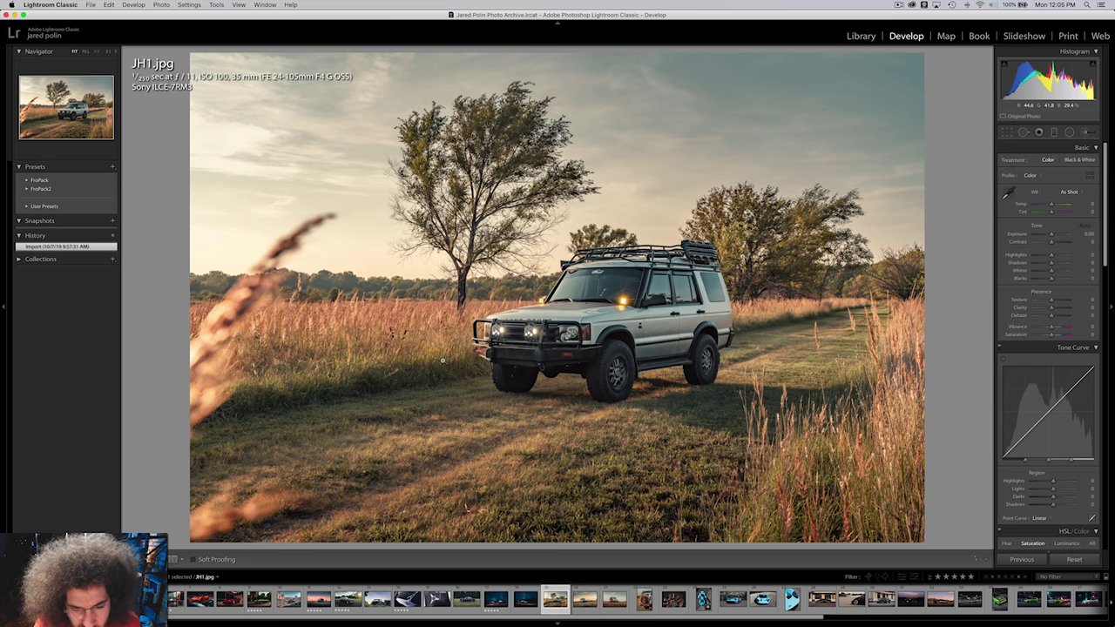
key("Right")
key("Right")
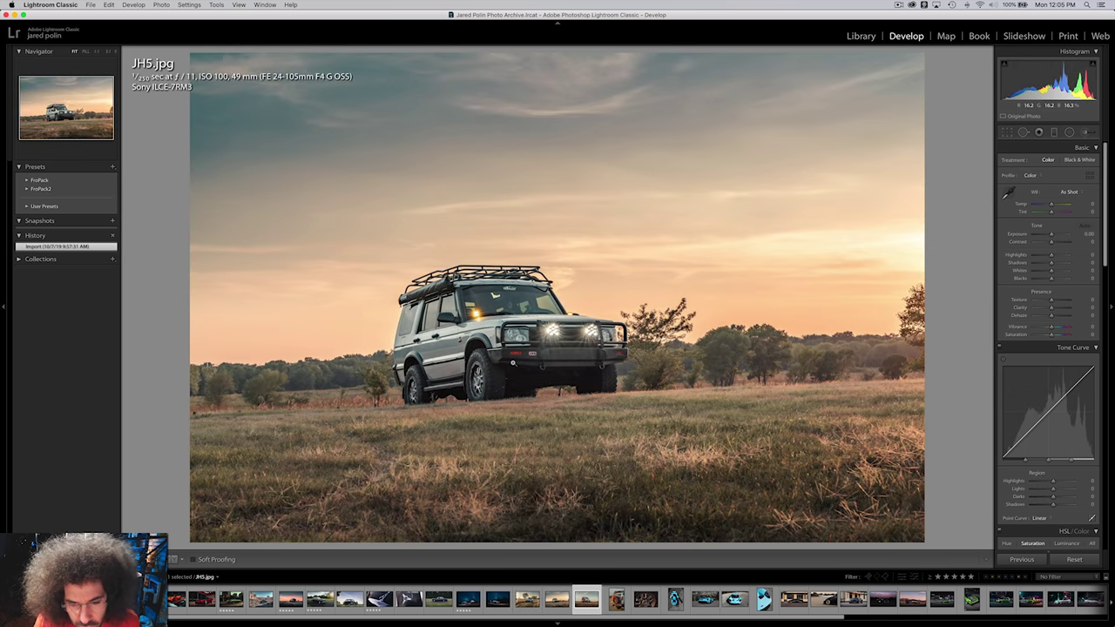
key("Right")
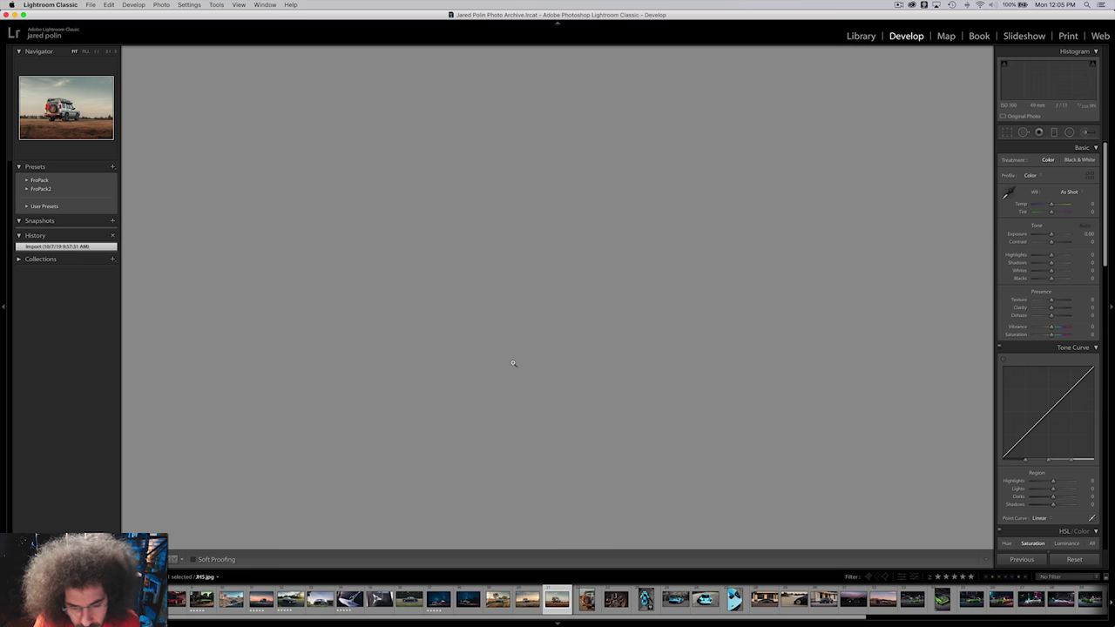
key("Left")
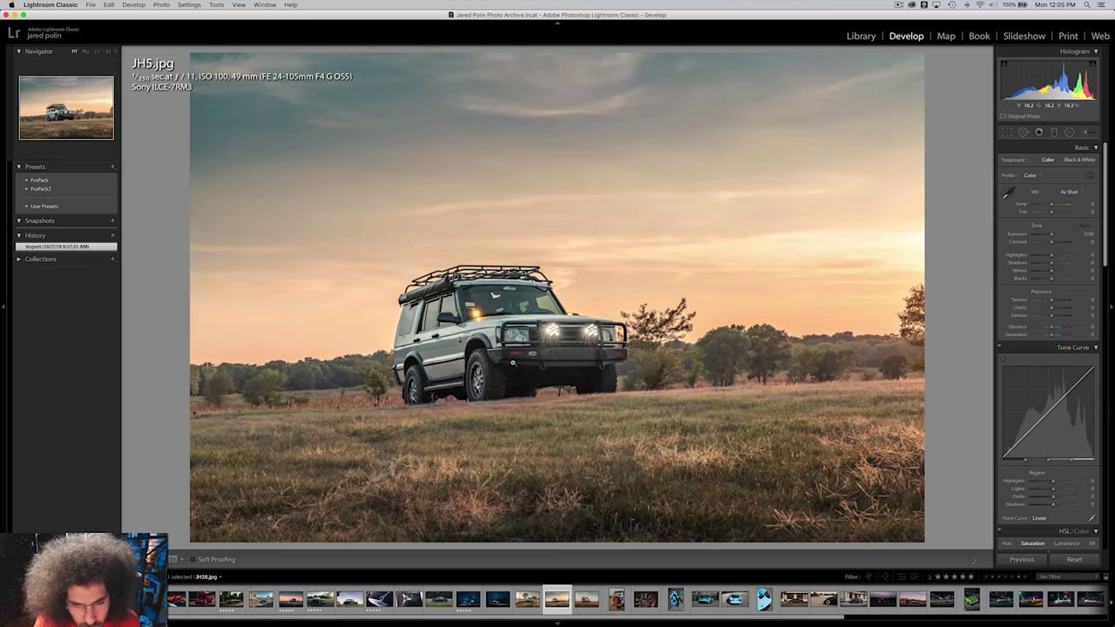
key("Left")
key("Right")
key("Right")
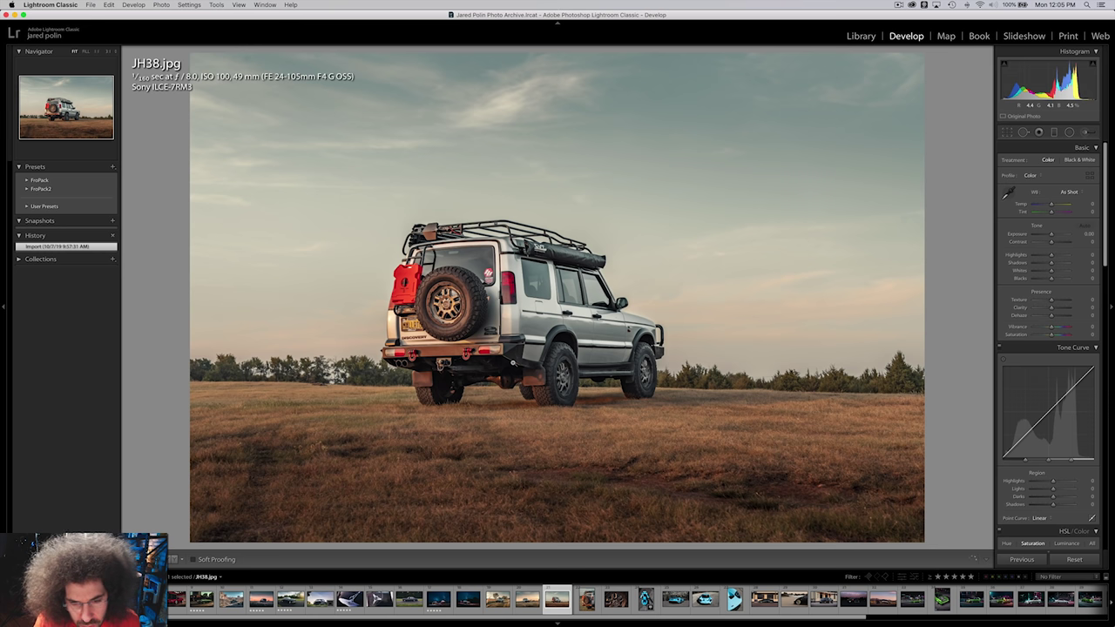
key("Right")
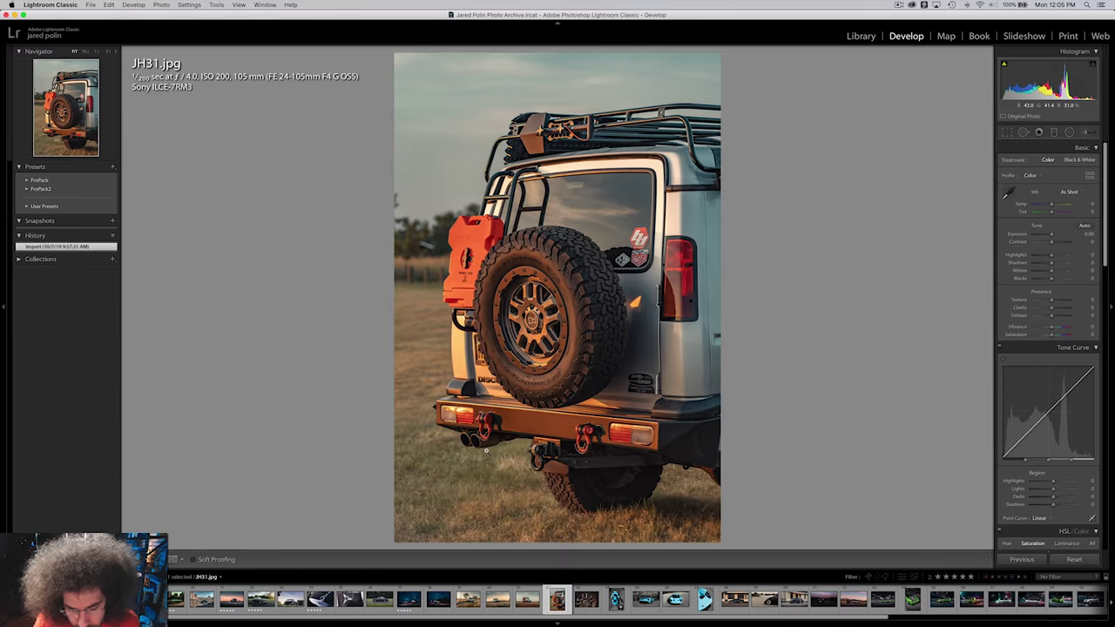
key("Right")
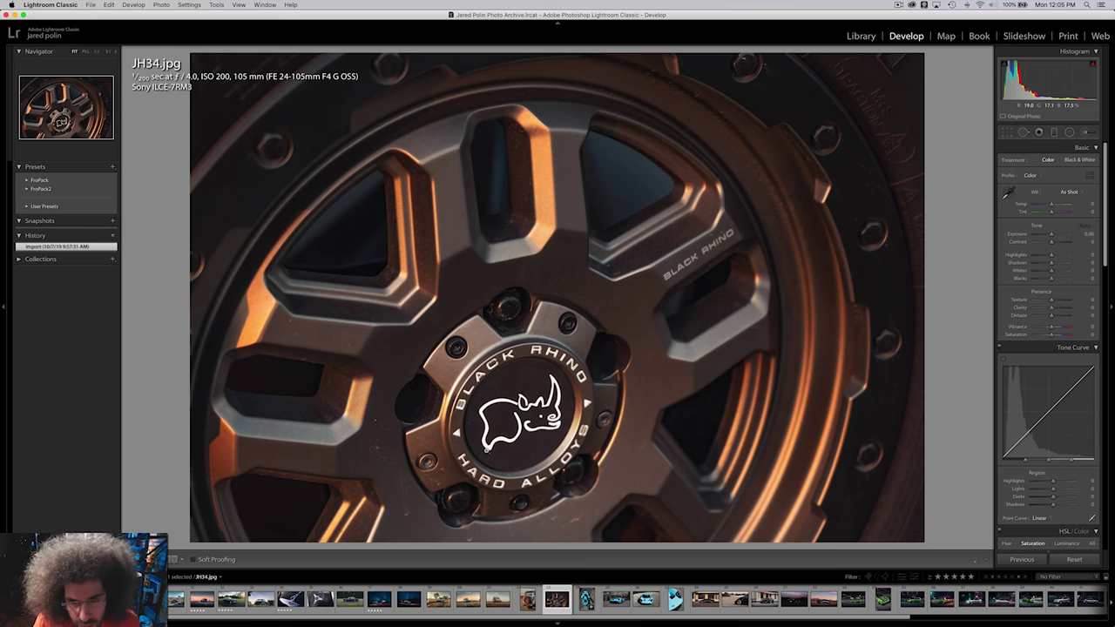
key("Right")
key("Right")
key("Right")
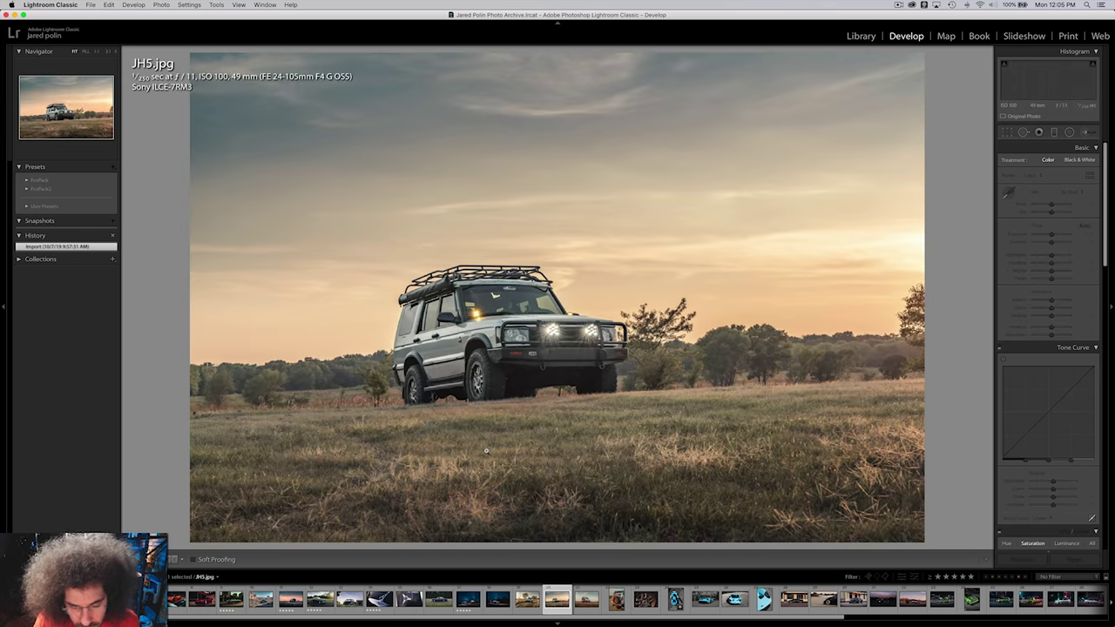
key("Right")
key("Left")
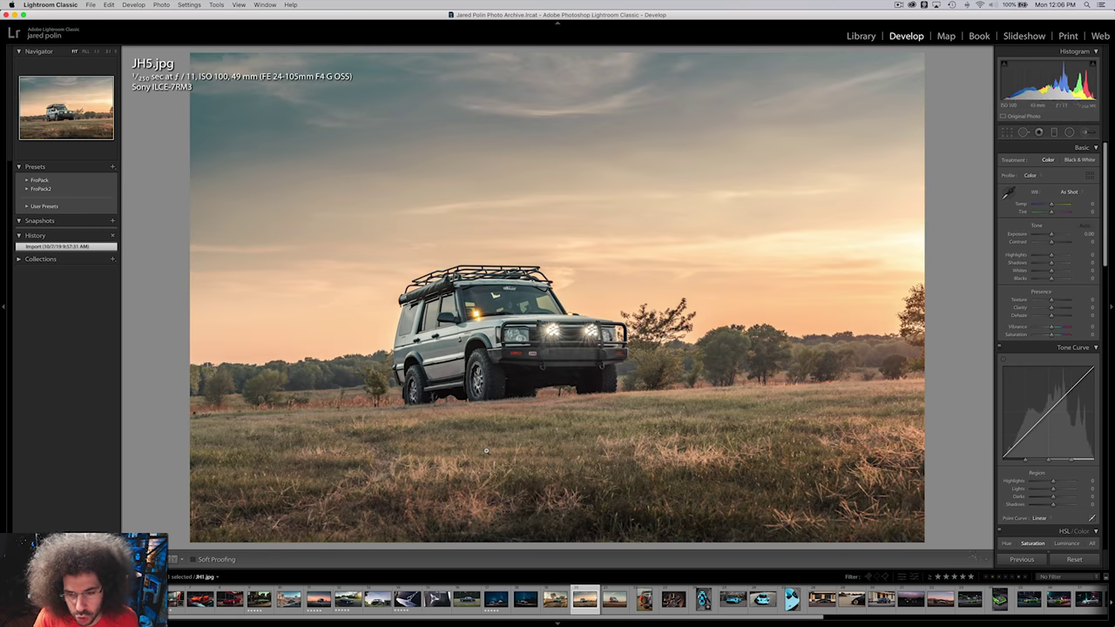
key("Left")
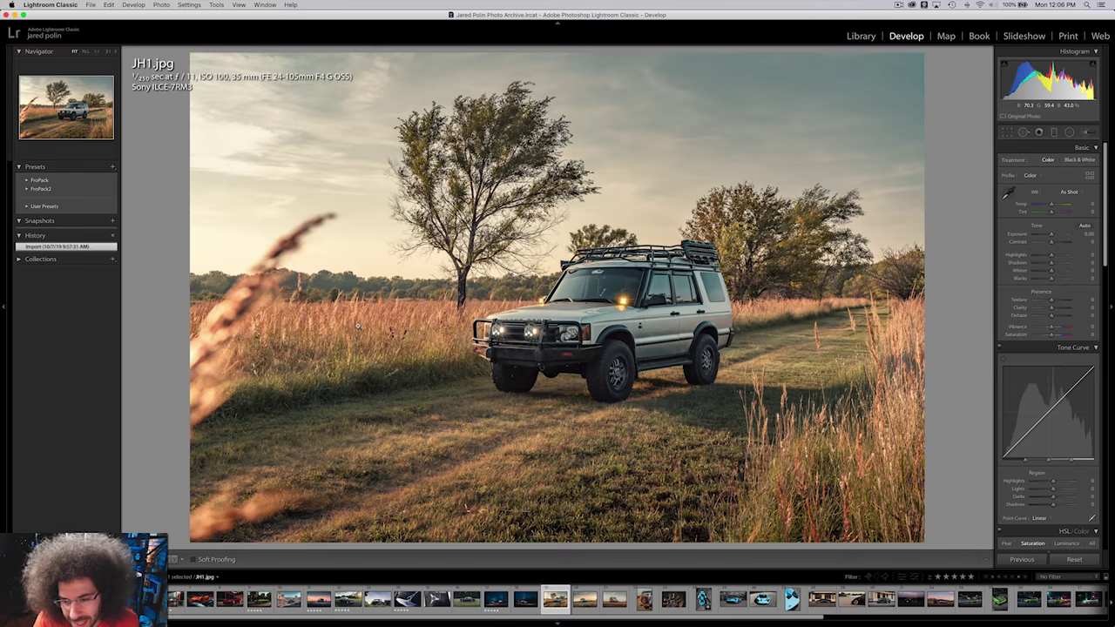
left_click(605, 300)
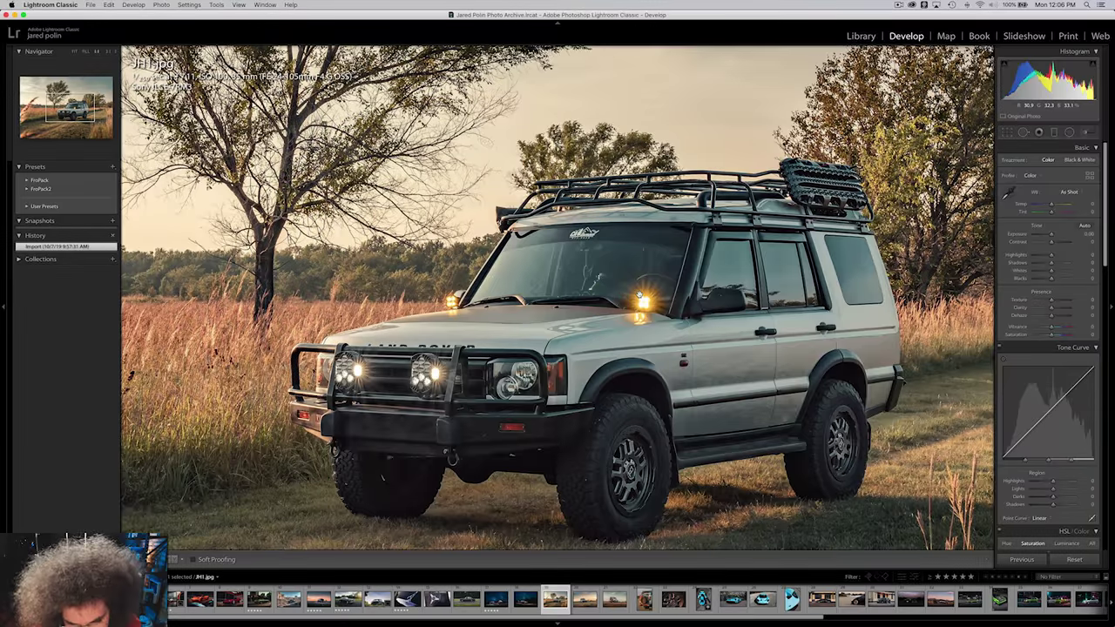
Fit JH1.jpg back in view and give it a five-star rating after previewing JH5 and JH38.
left_click(636, 294)
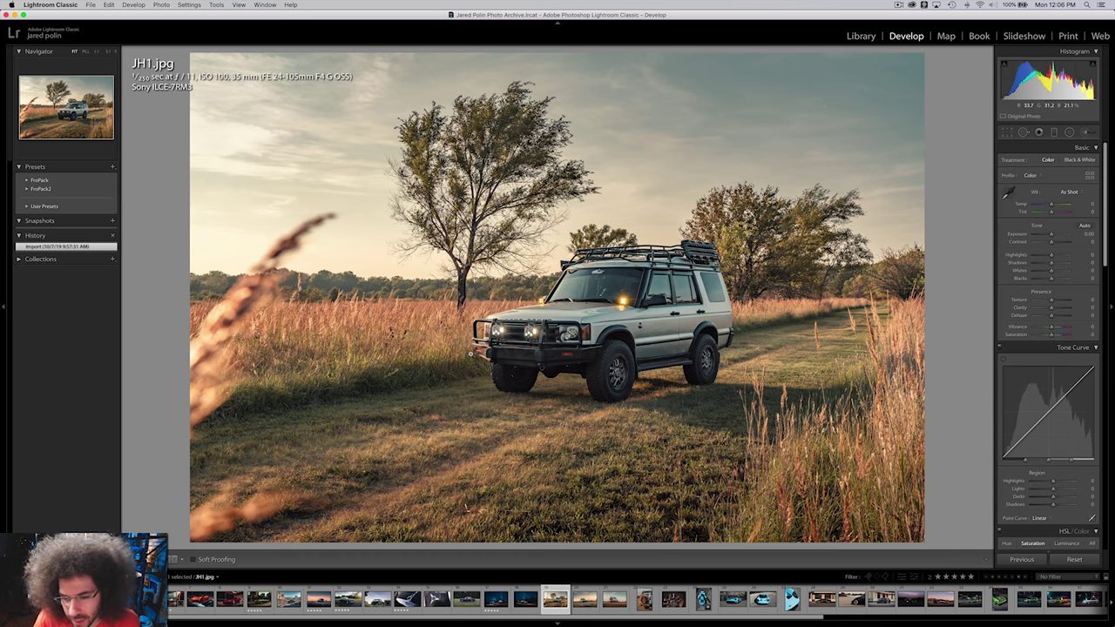
key("Right")
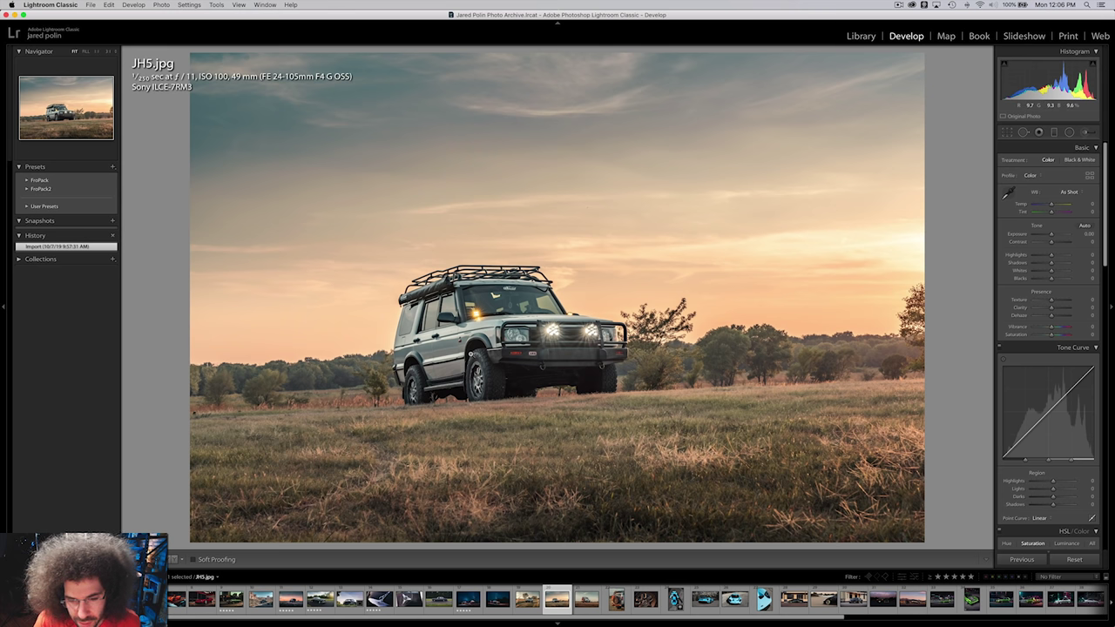
key("Right")
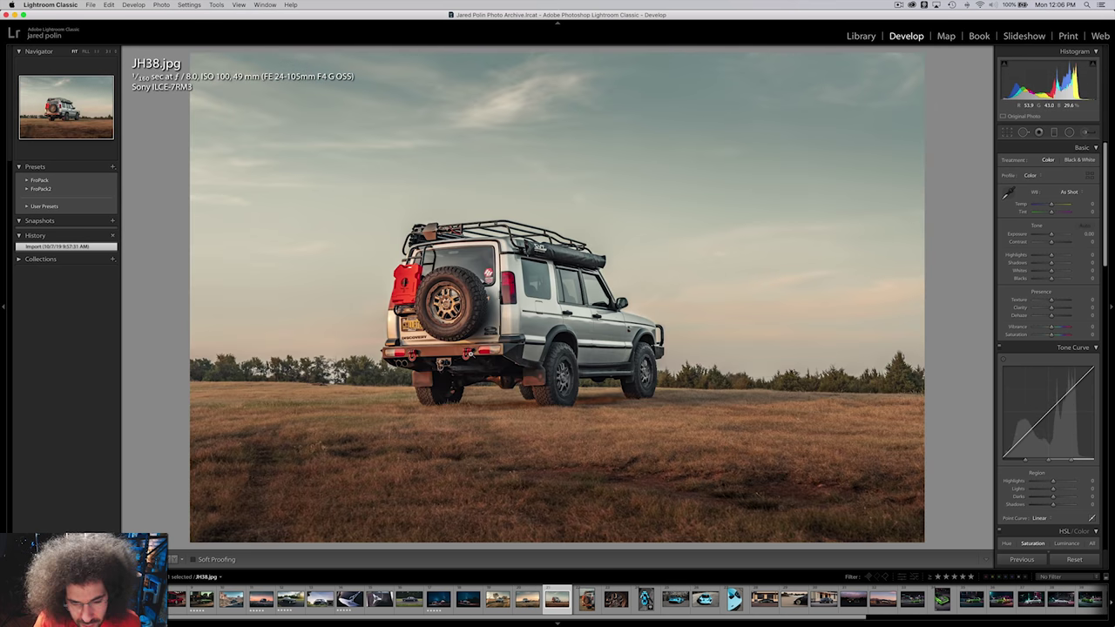
key("Left")
key("Left")
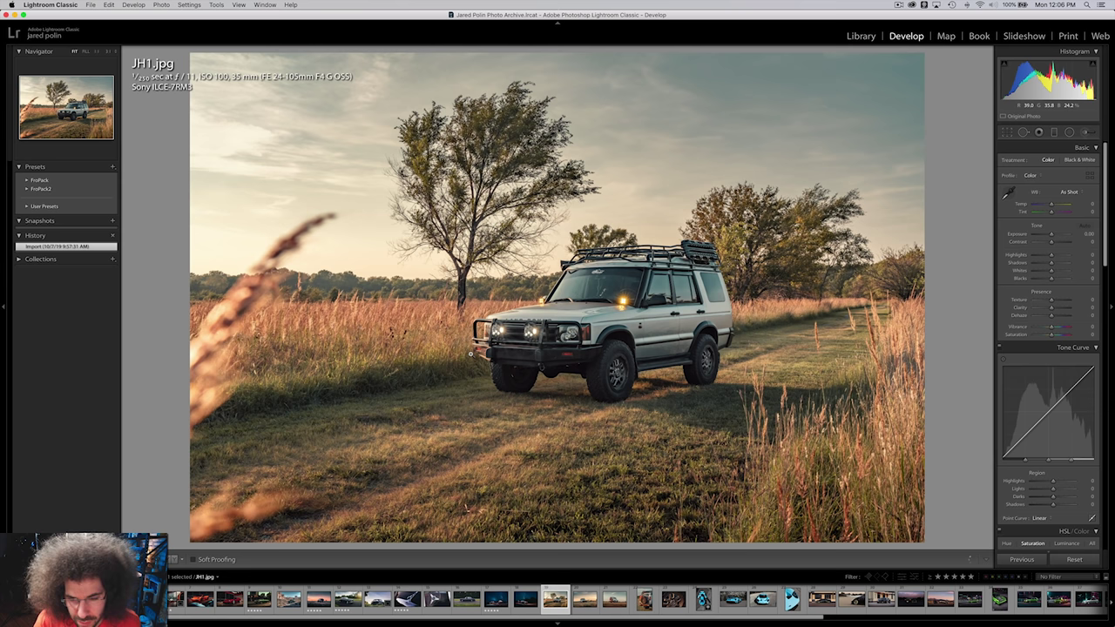
key("5")
Rate JH38 and JH31 five stars, then continue past JH34 to Holder29.jpg.
key("Right")
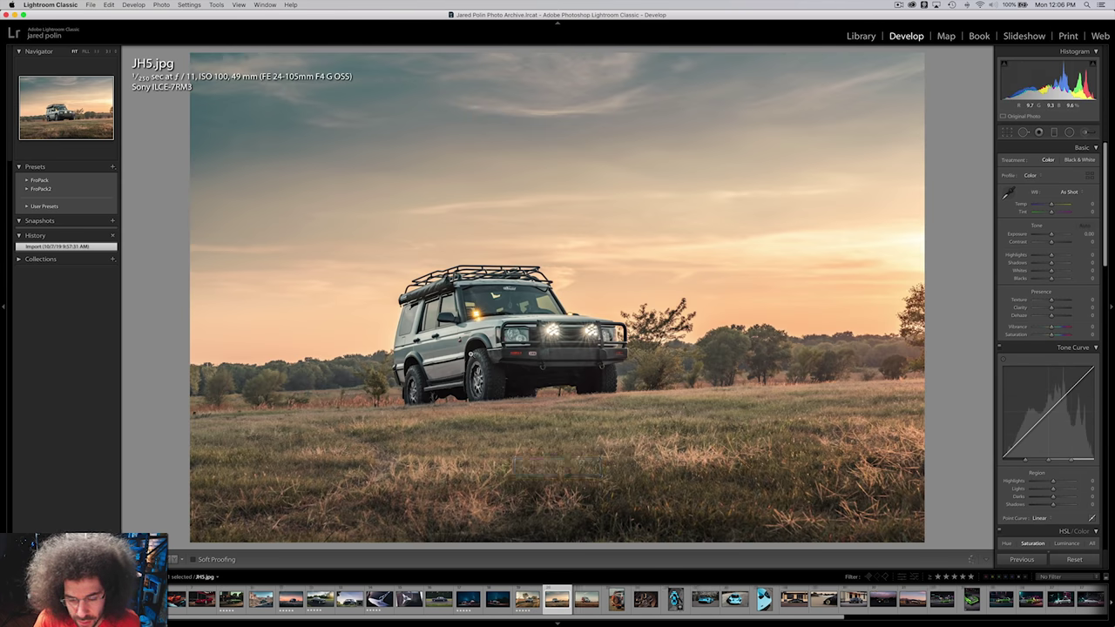
key("Right")
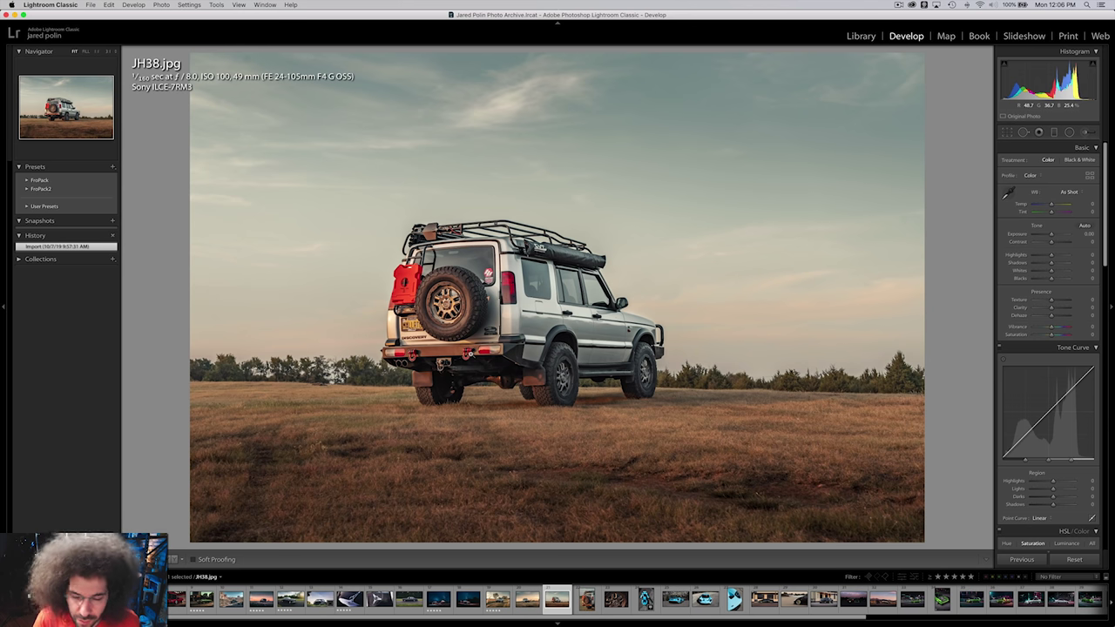
key("5")
key("Right")
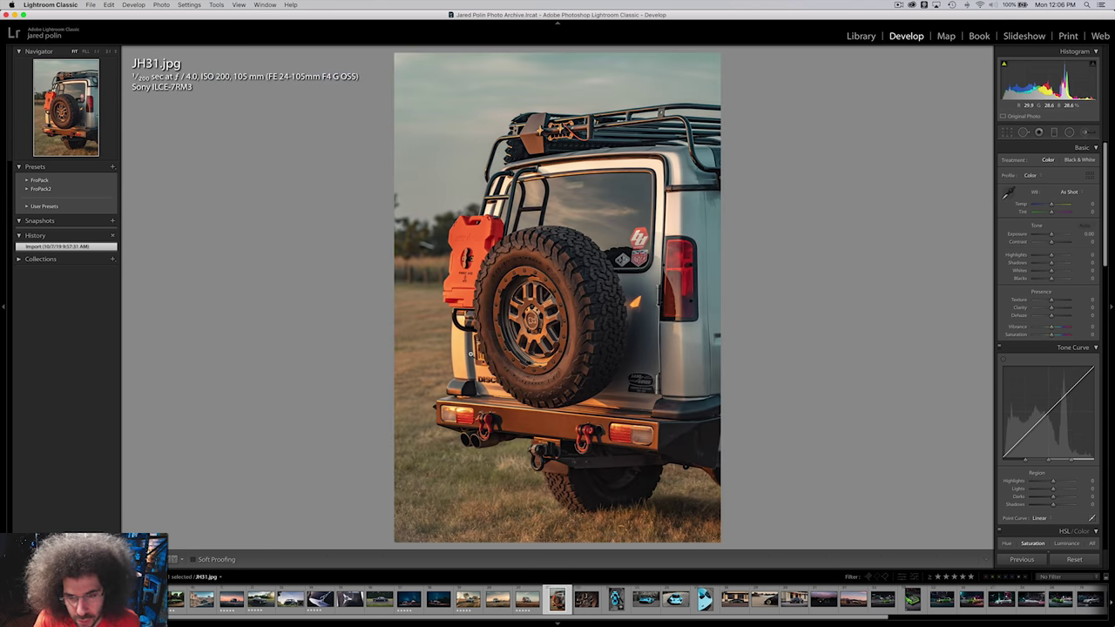
key("5")
key("Right")
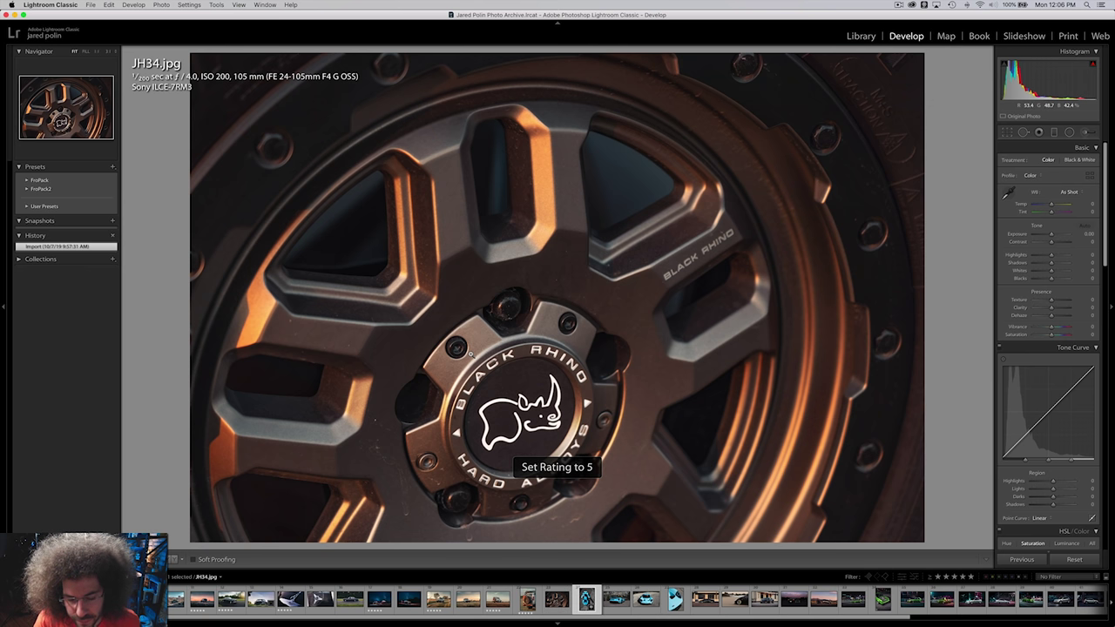
key("Right")
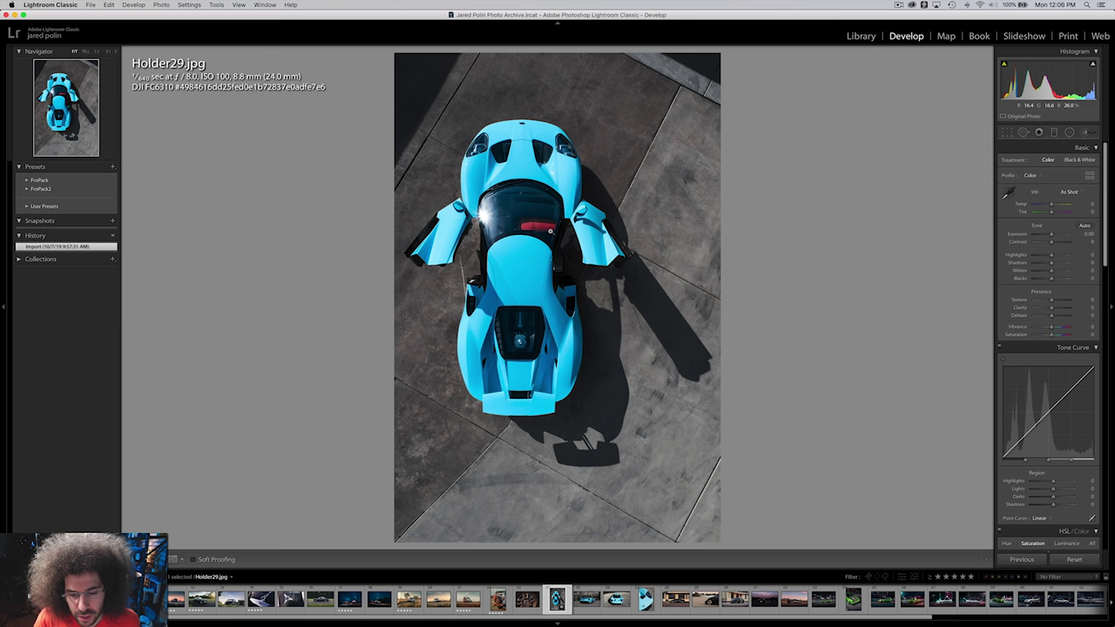
Browse past Holder23 and Holder25 and give Holder27.jpg five stars.
key("Right")
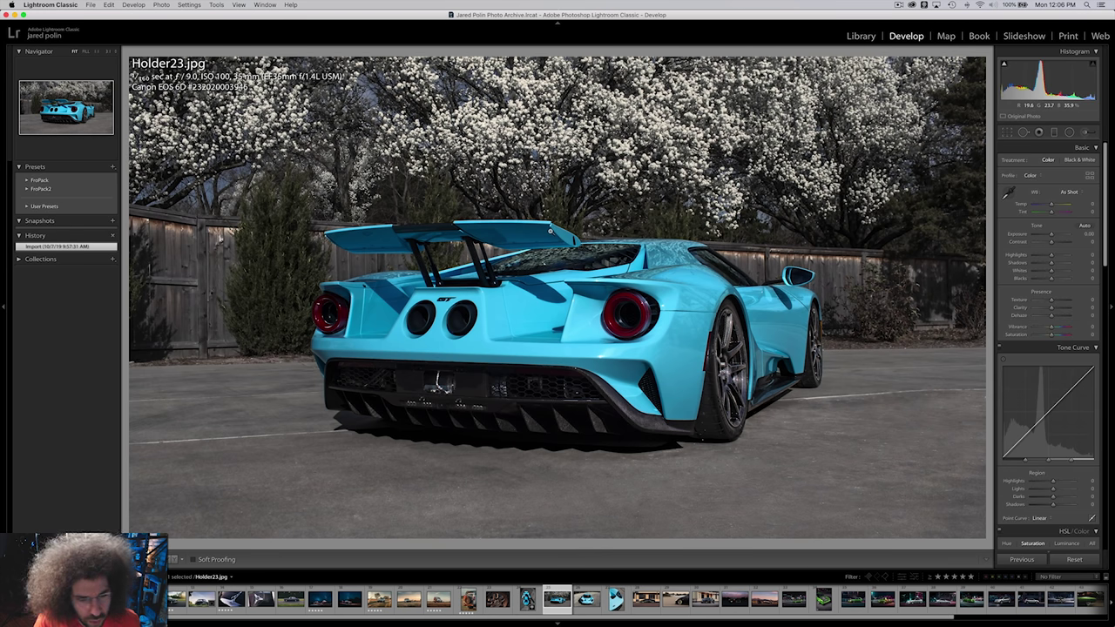
key("Right")
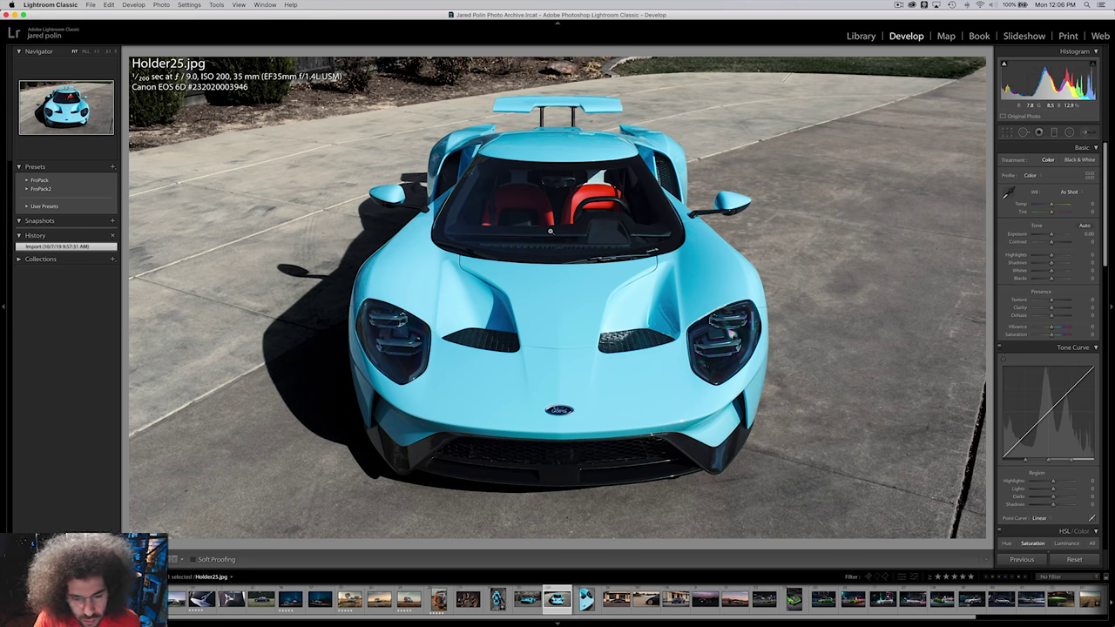
key("Right")
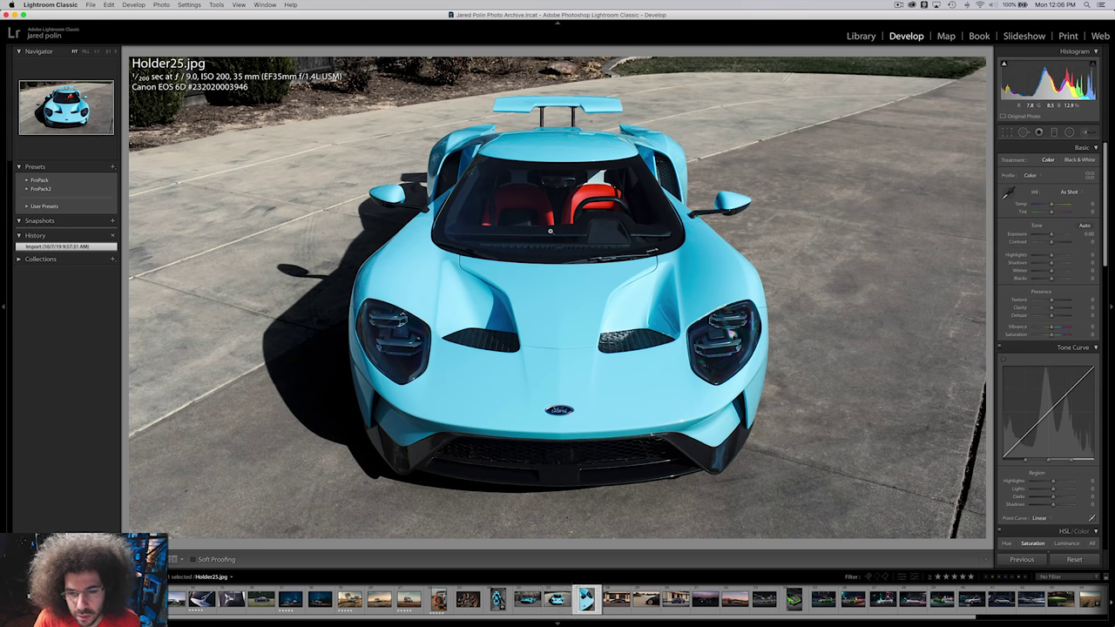
key("5")
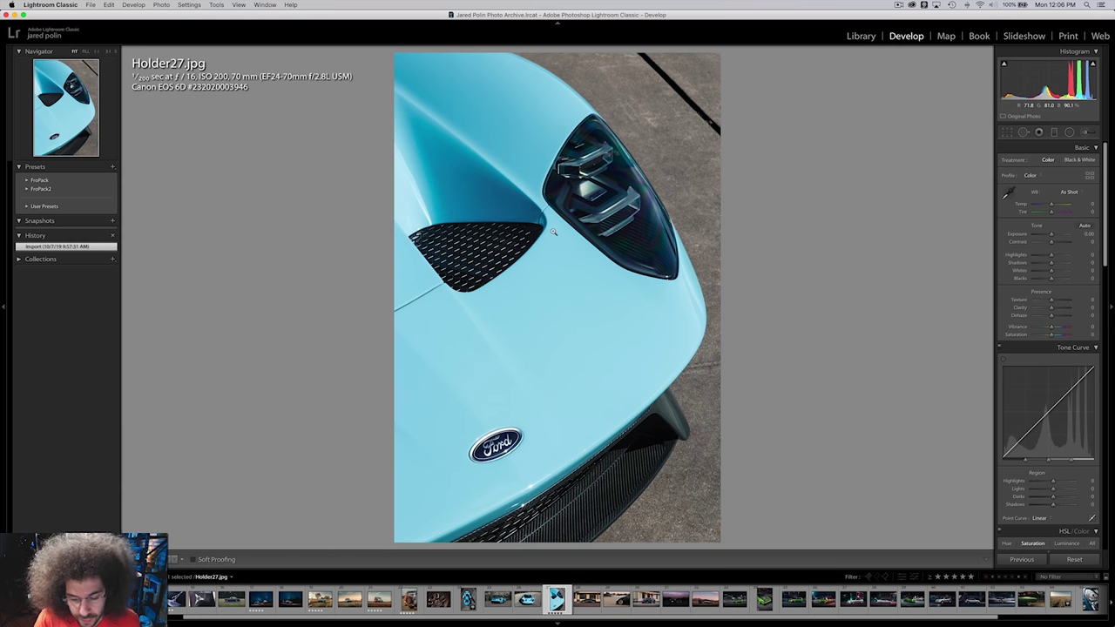
Compare Holder27 against the earlier Holder shots, then advance to ADV1-Brian2.jpg.
key("Left")
key("Left")
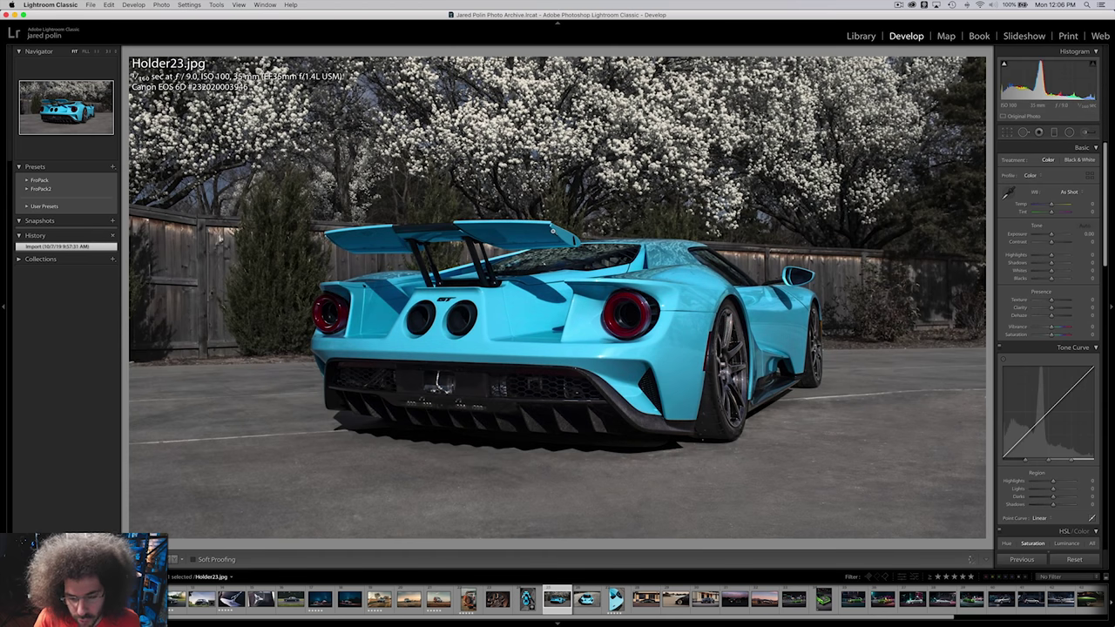
key("Left")
key("Right")
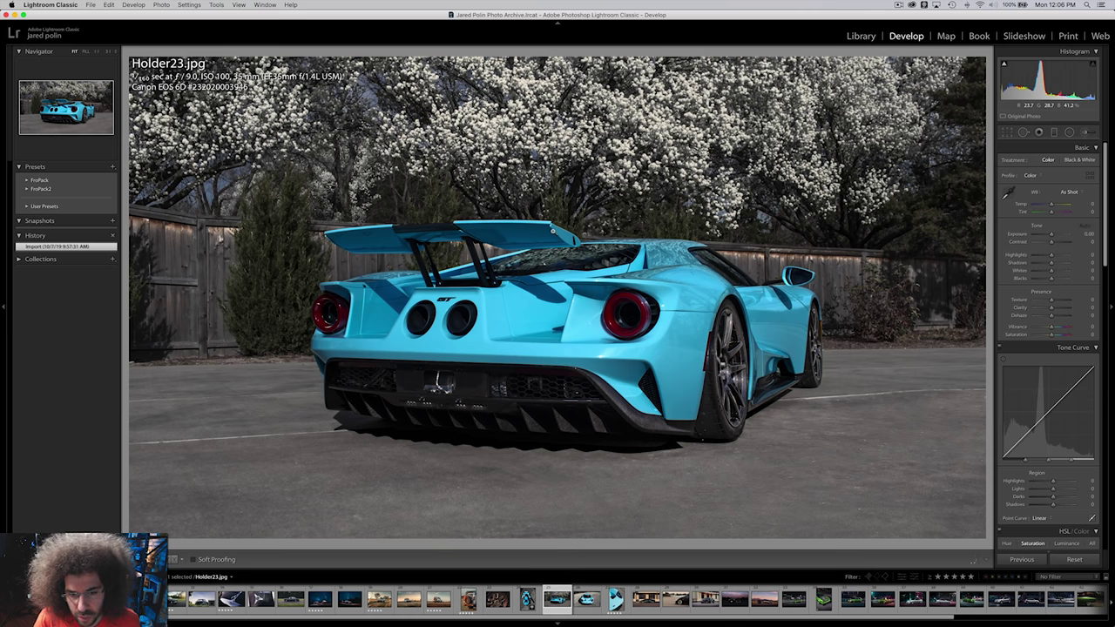
key("Right")
key("Right")
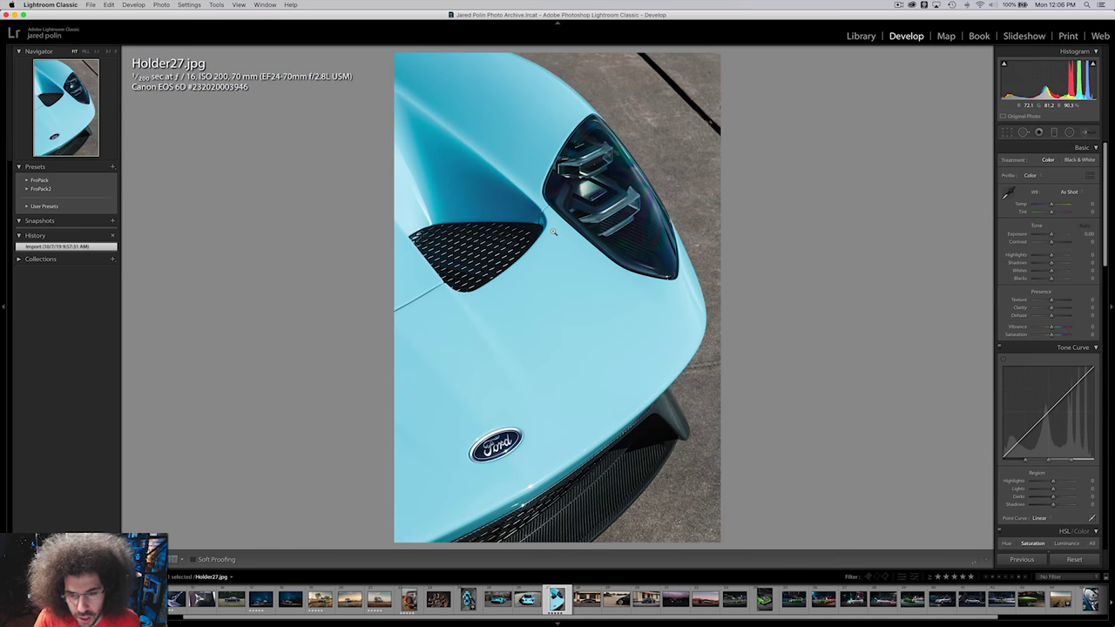
key("Right")
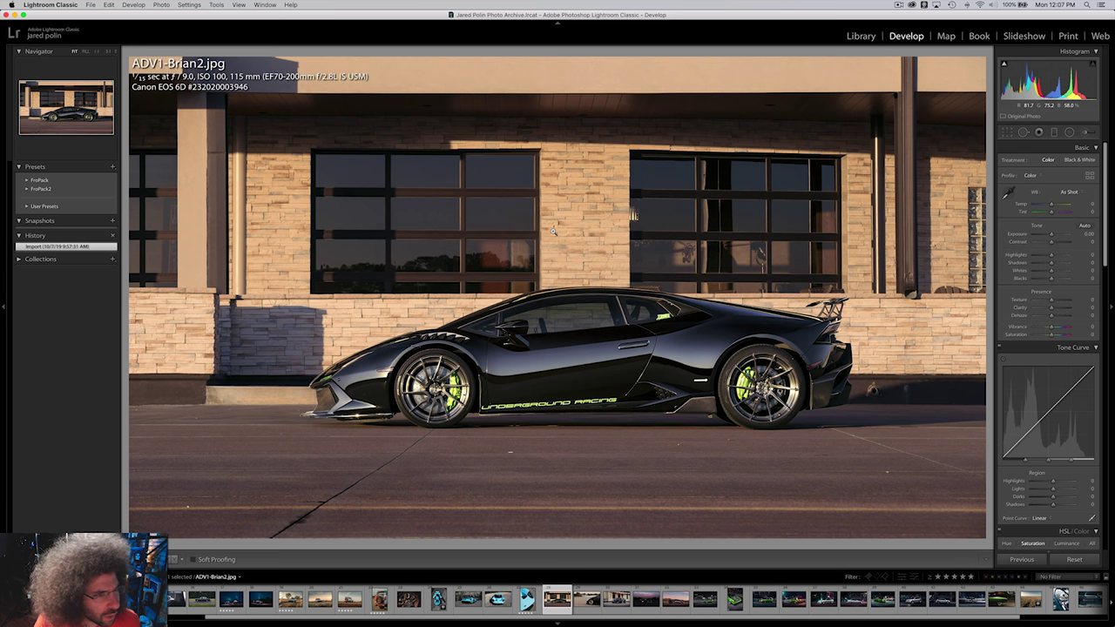
Give ADV1-Brian2 and ADV1-Brian1 five-star ratings.
key("Right")
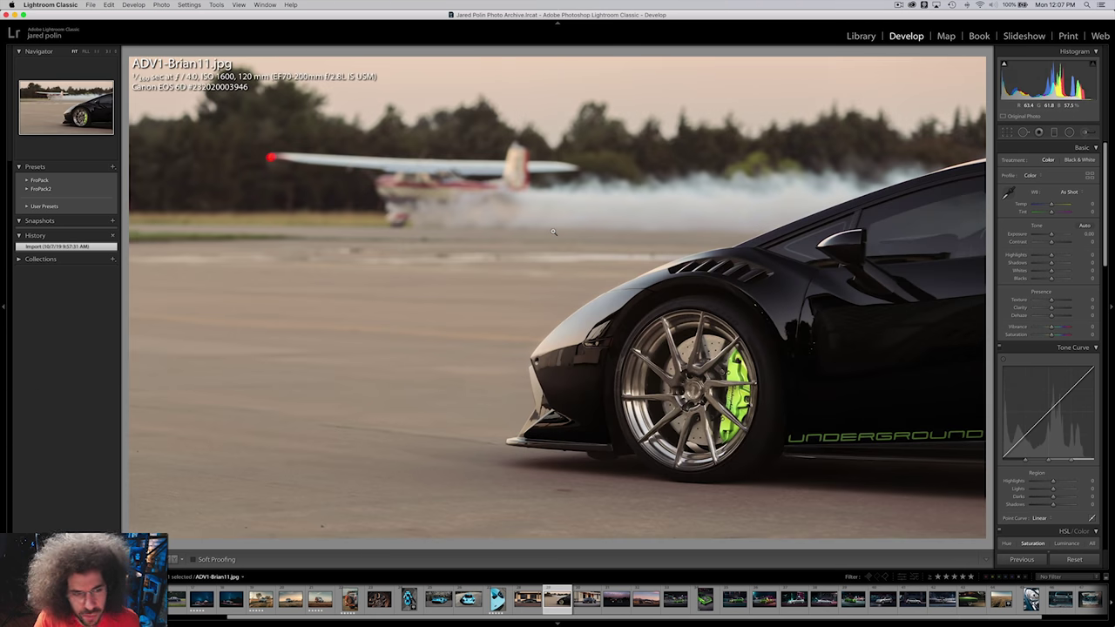
left_click(268, 152)
key("Left")
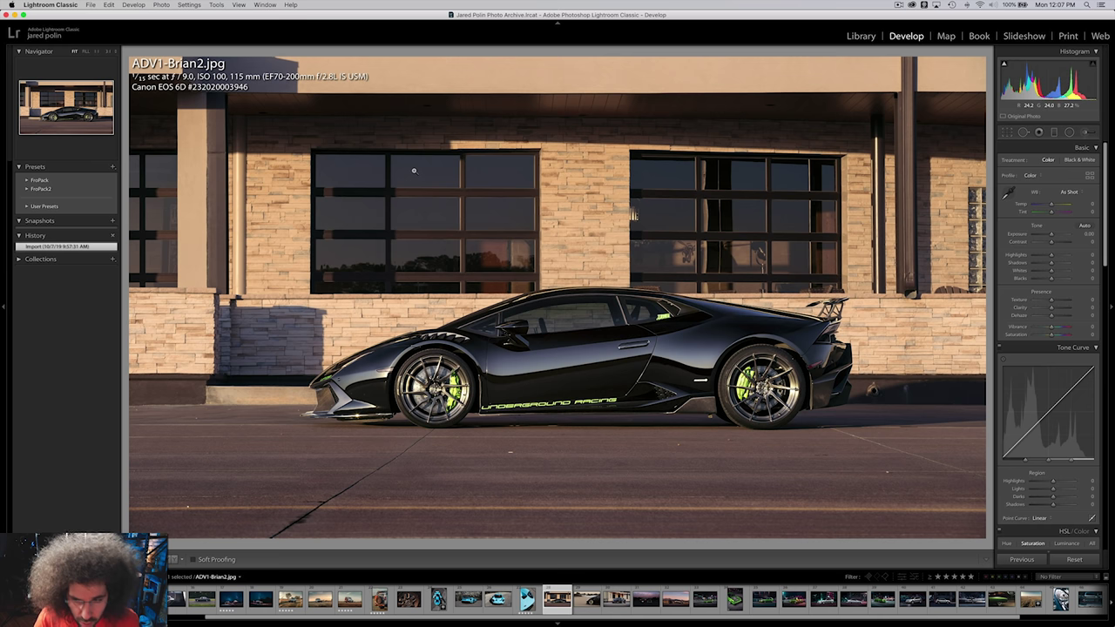
key("5")
key("Right")
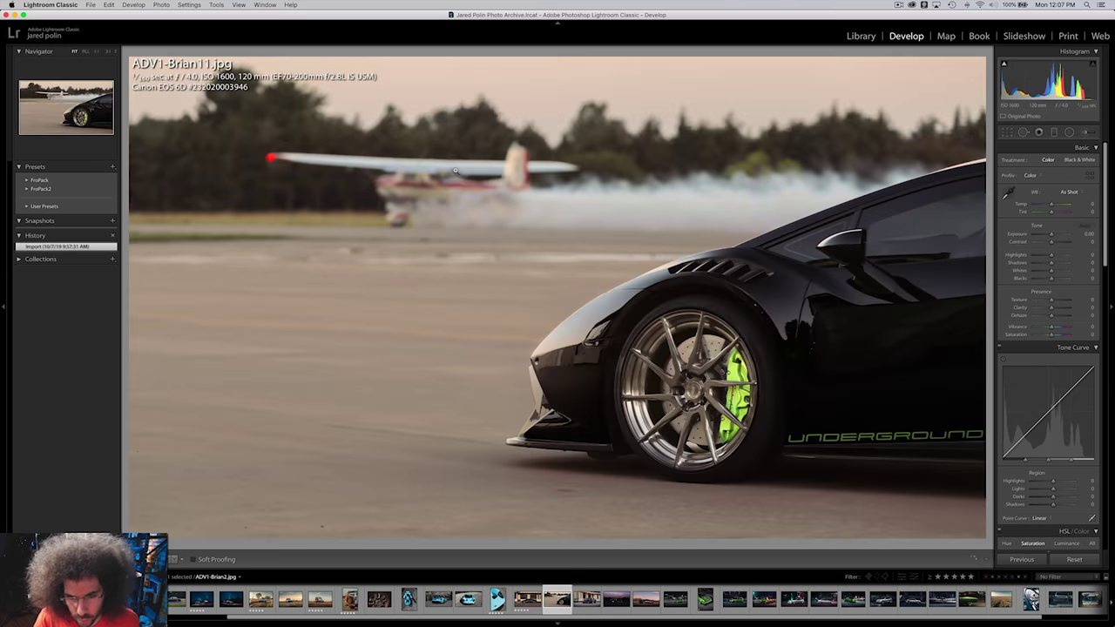
key("Right")
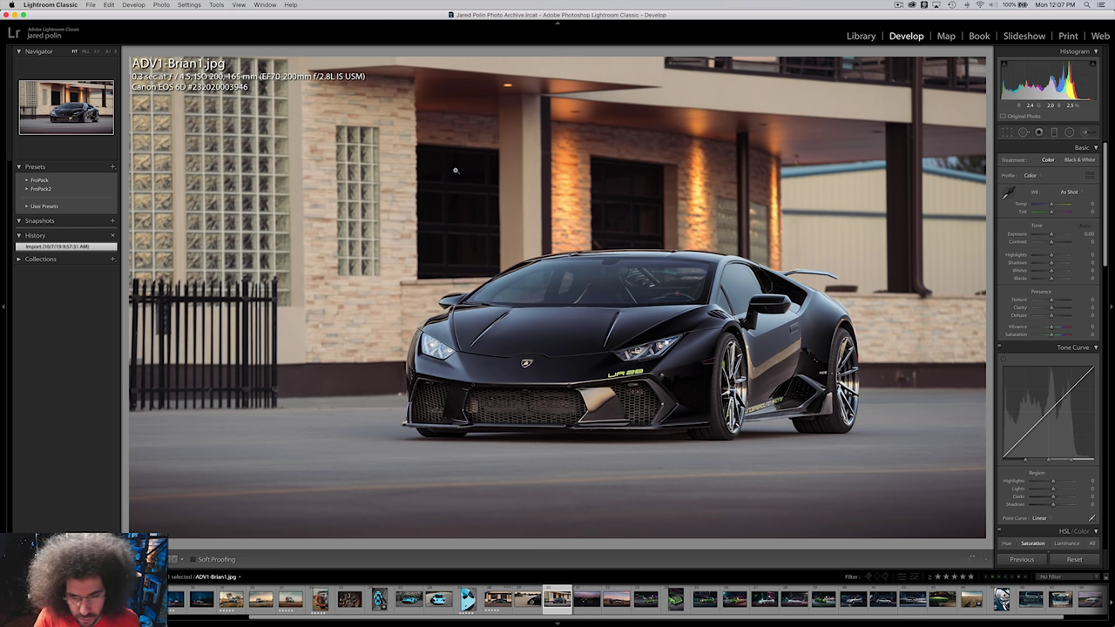
key("5")
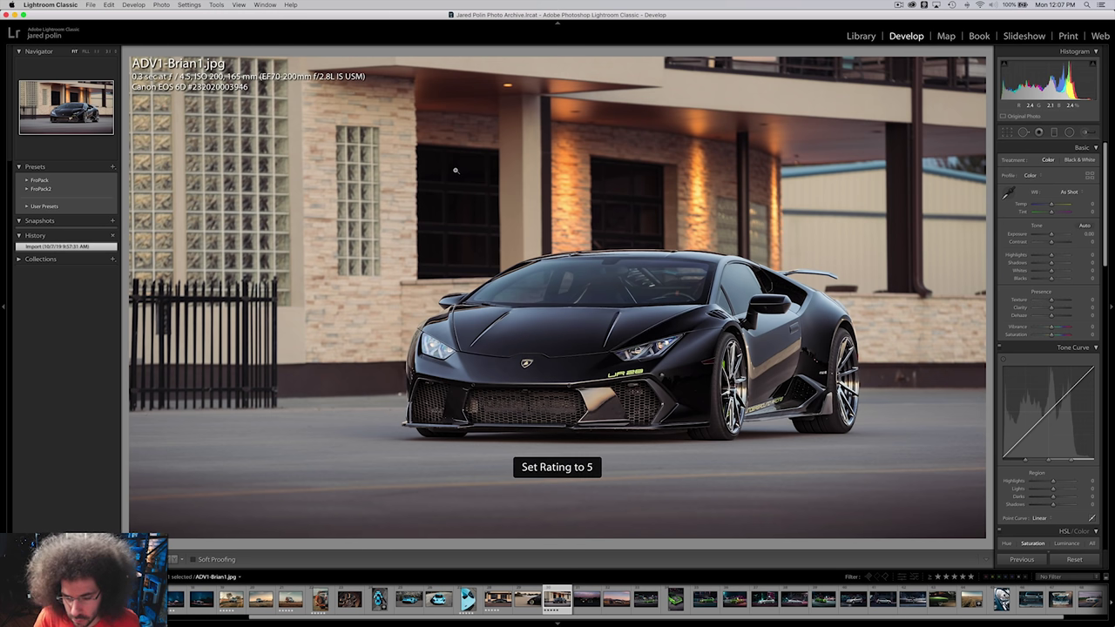
Compare ADV1-Brian14 with its neighbours, then rate Runway Lambo five stars.
key("Right")
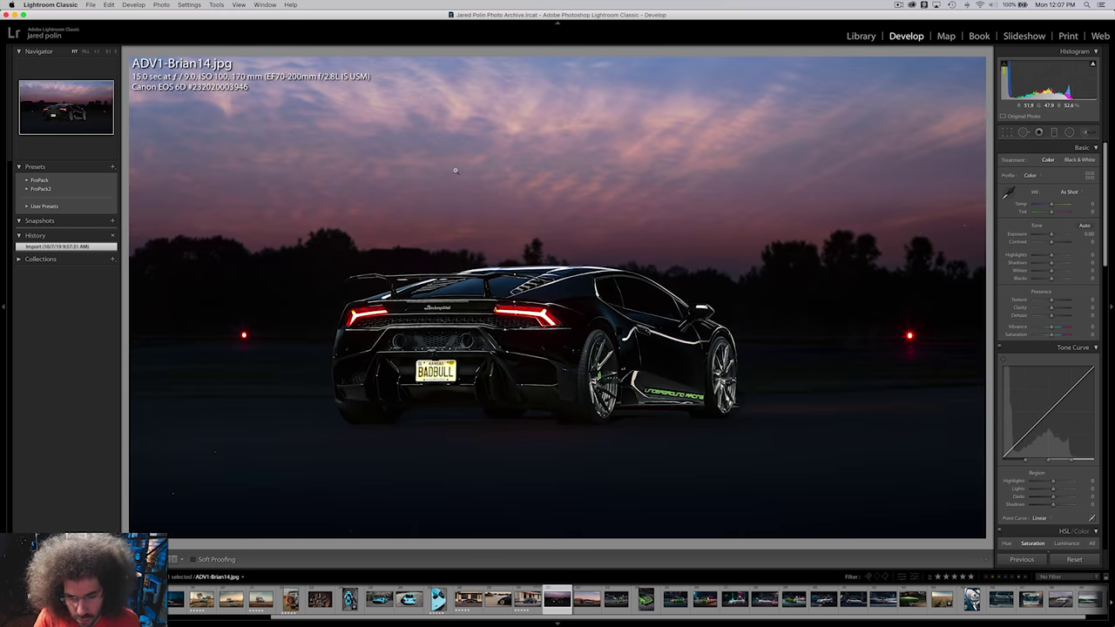
key("Left")
key("Right")
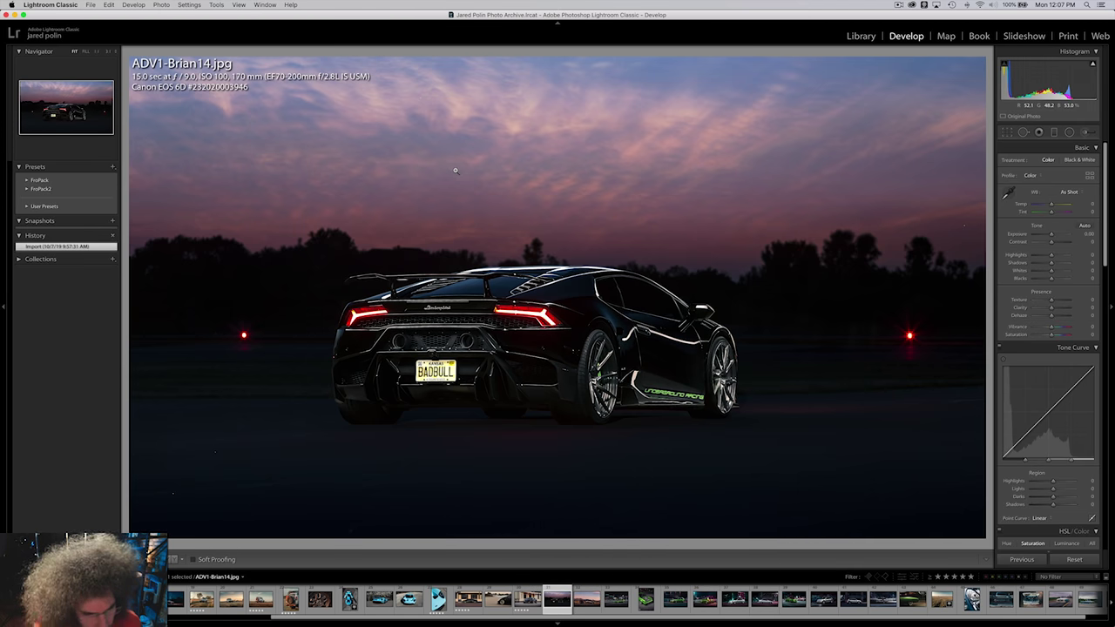
key("Left")
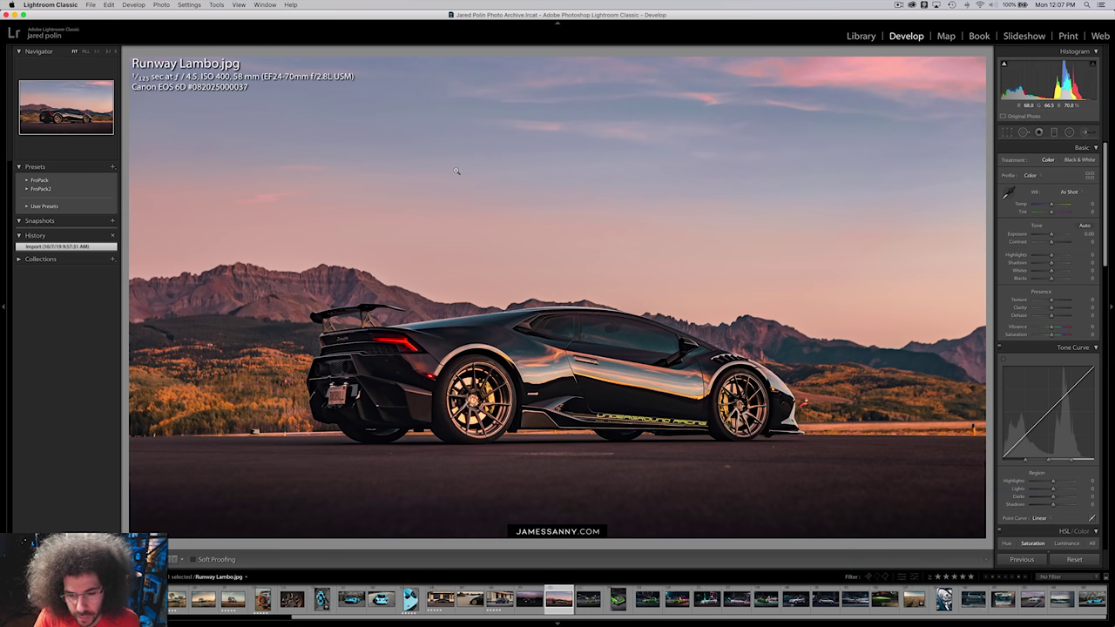
key("Right")
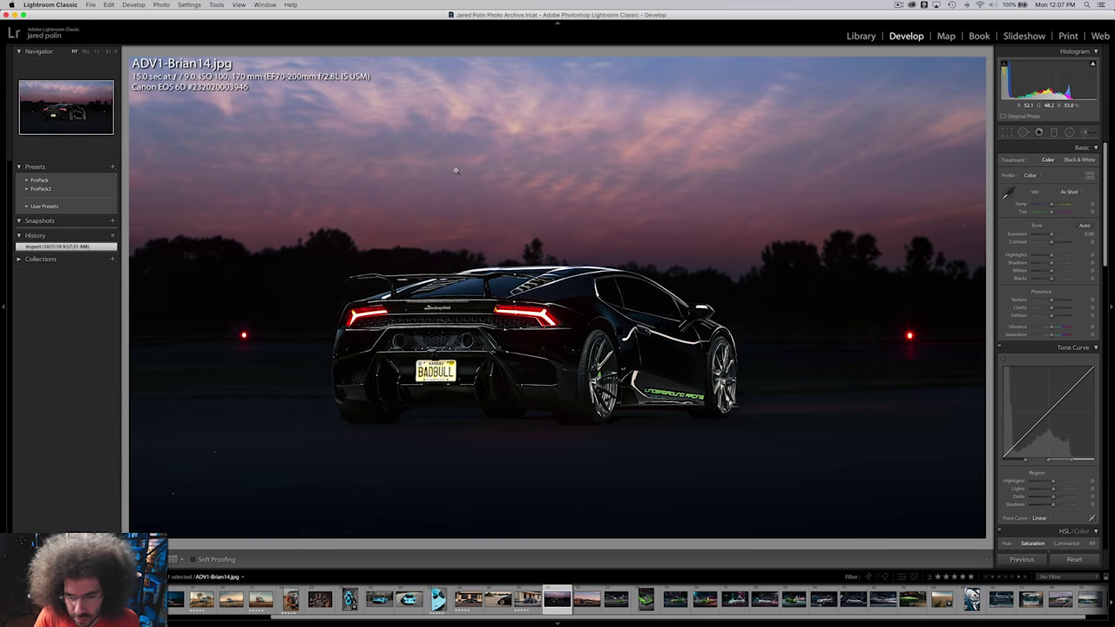
key("Left")
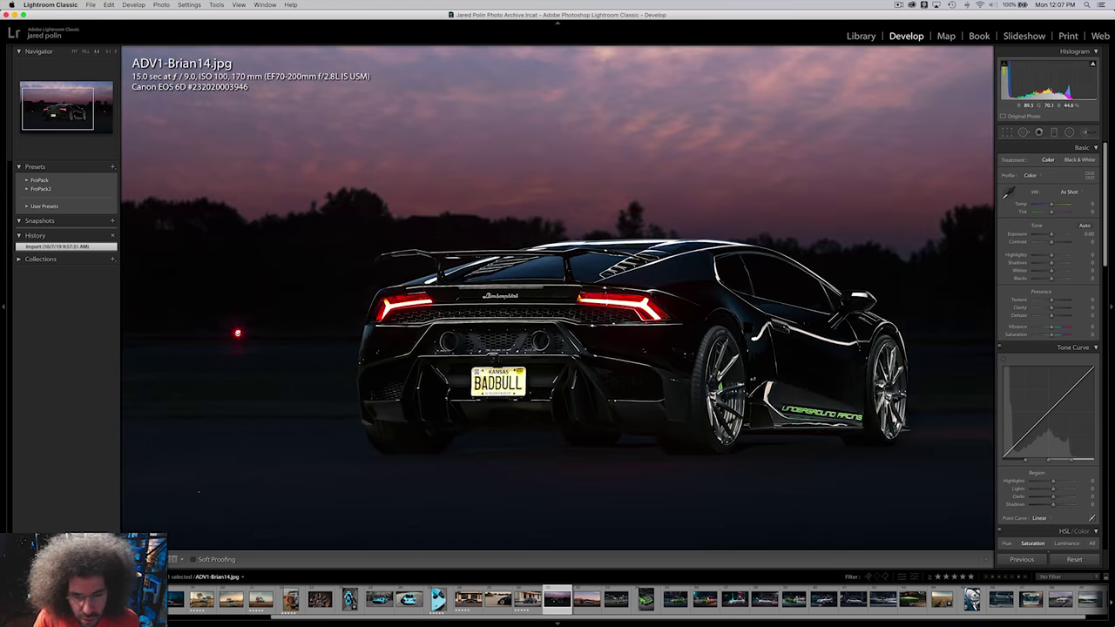
key("Right")
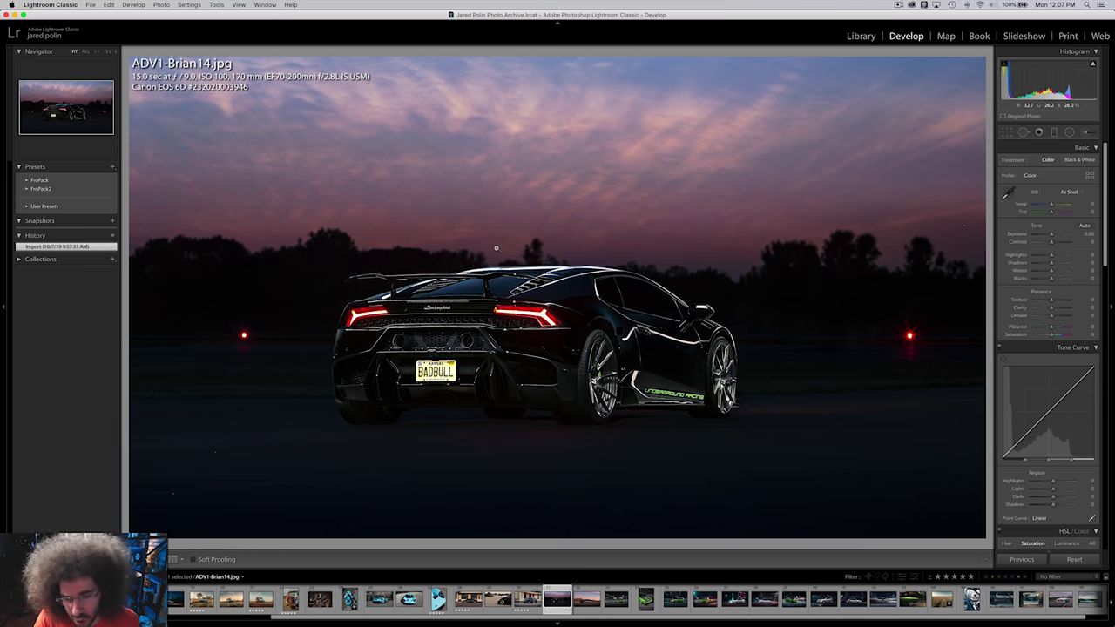
key("Right")
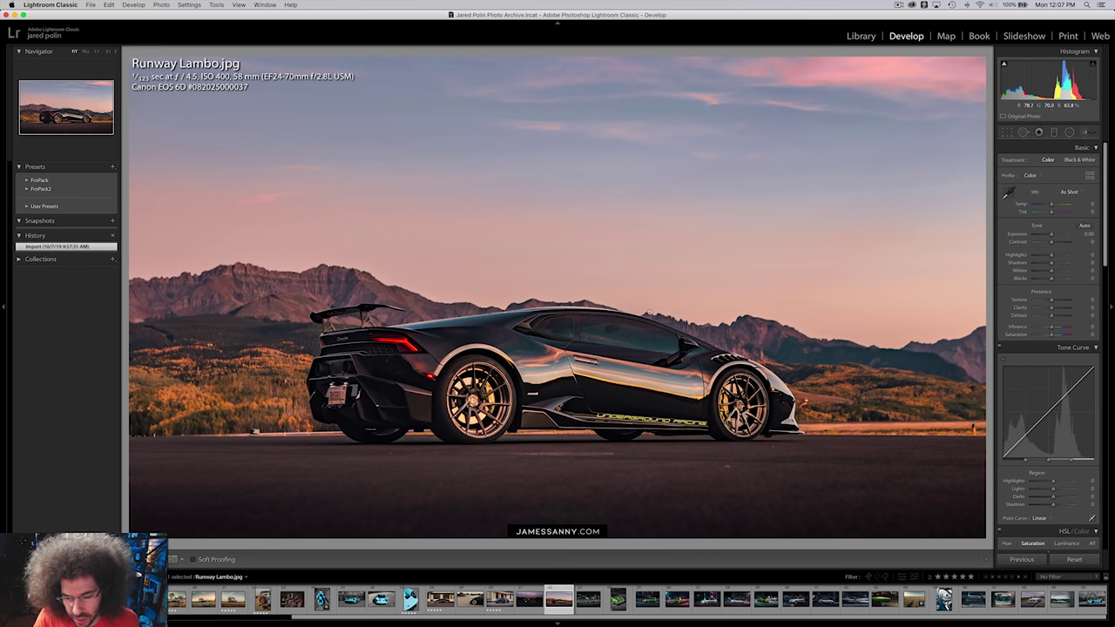
key("5")
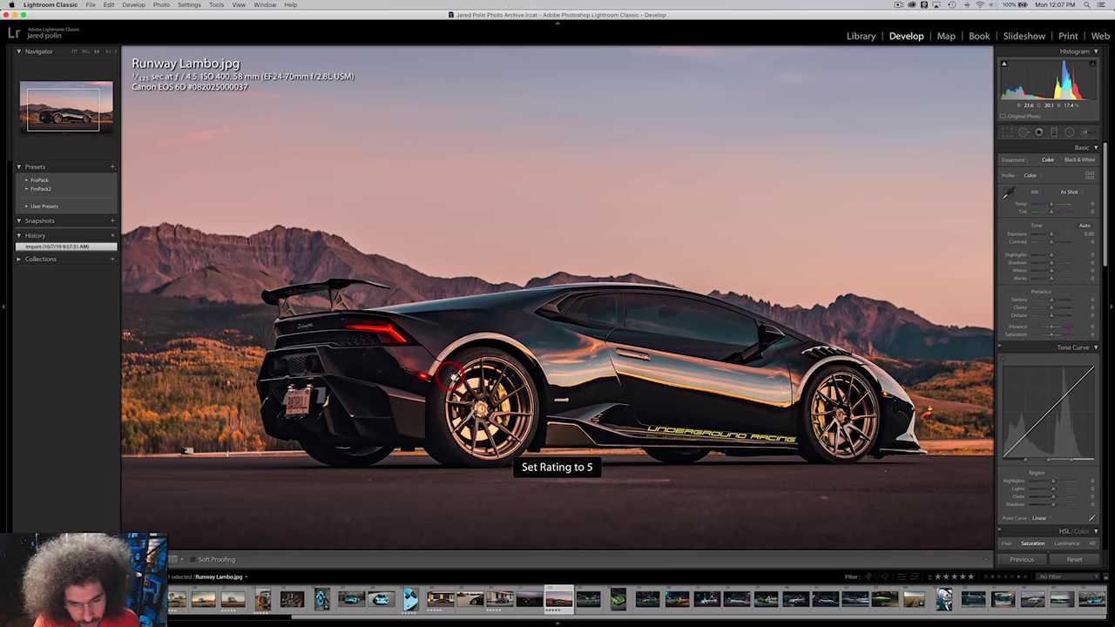
Zoom into Runway Lambo and pan along the car from rear wheel to front, then compare it with the previous night shot.
left_click(453, 375)
left_click_drag(453, 374, 608, 358)
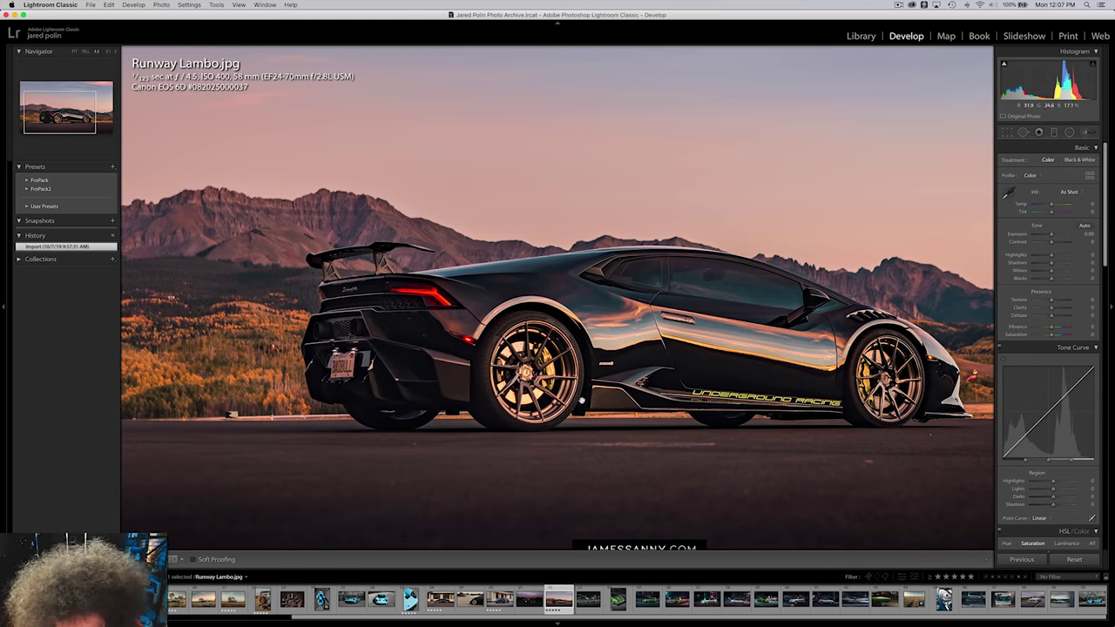
left_click_drag(676, 371, 492, 344)
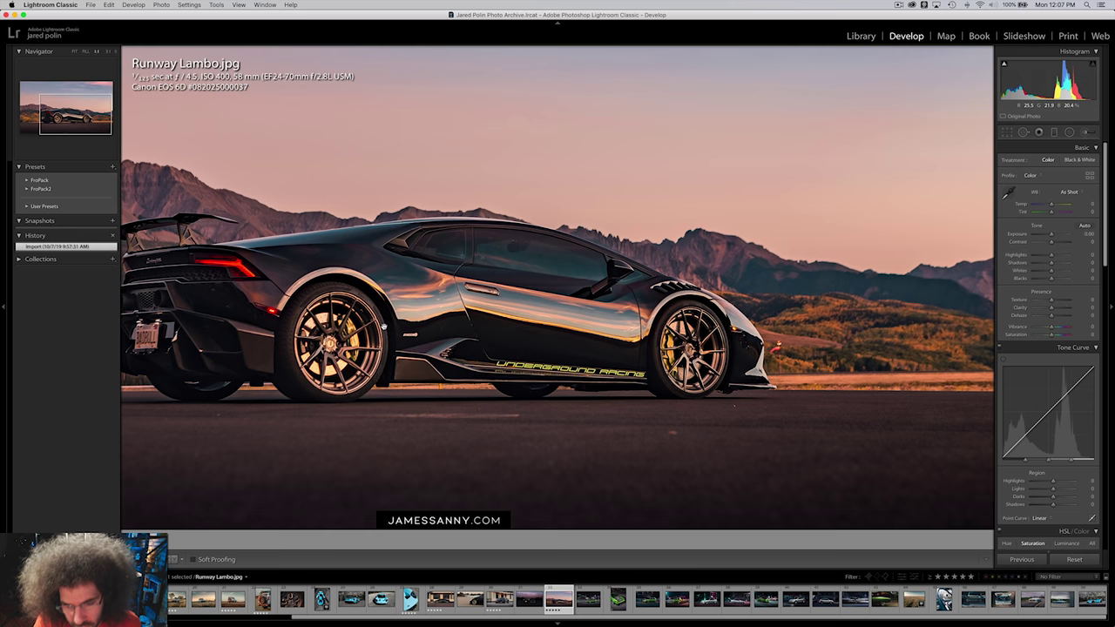
left_click(480, 320)
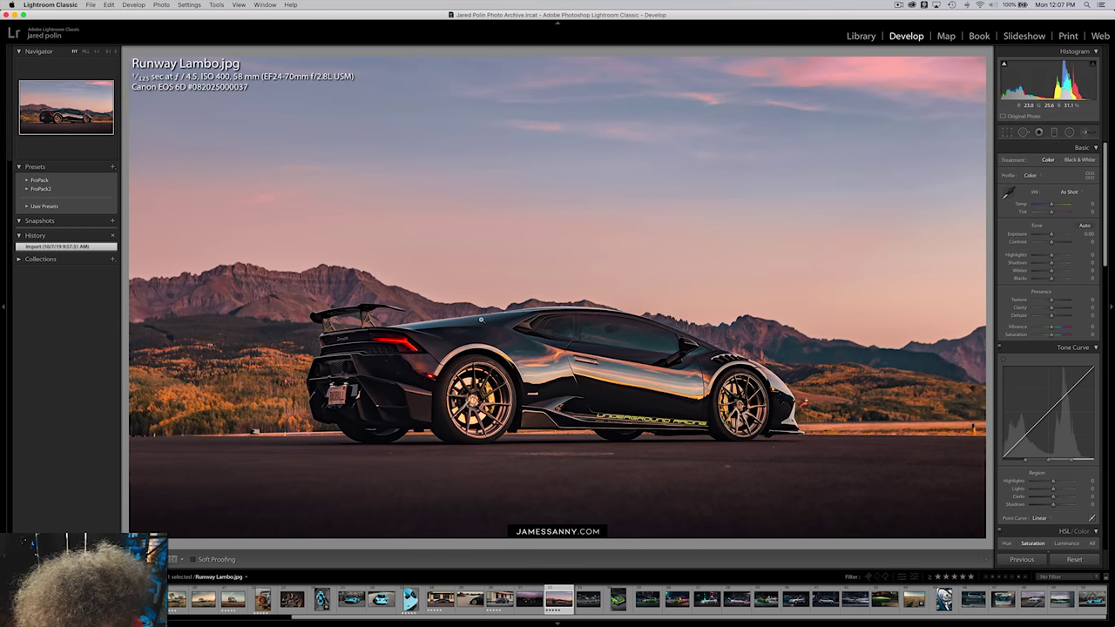
key("Left")
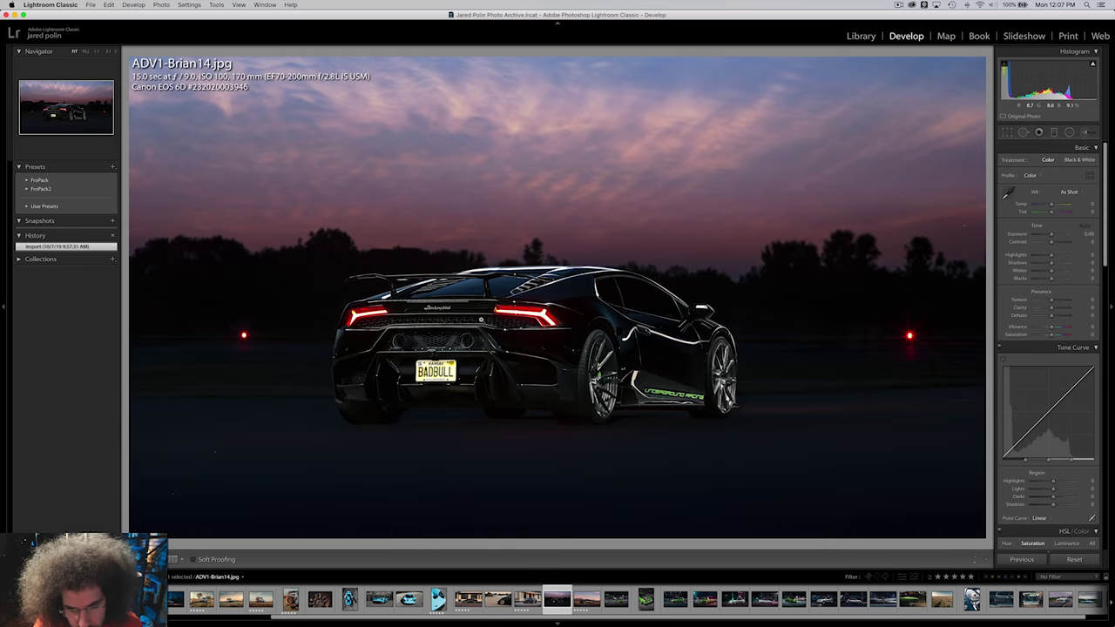
key("Right")
key("Right")
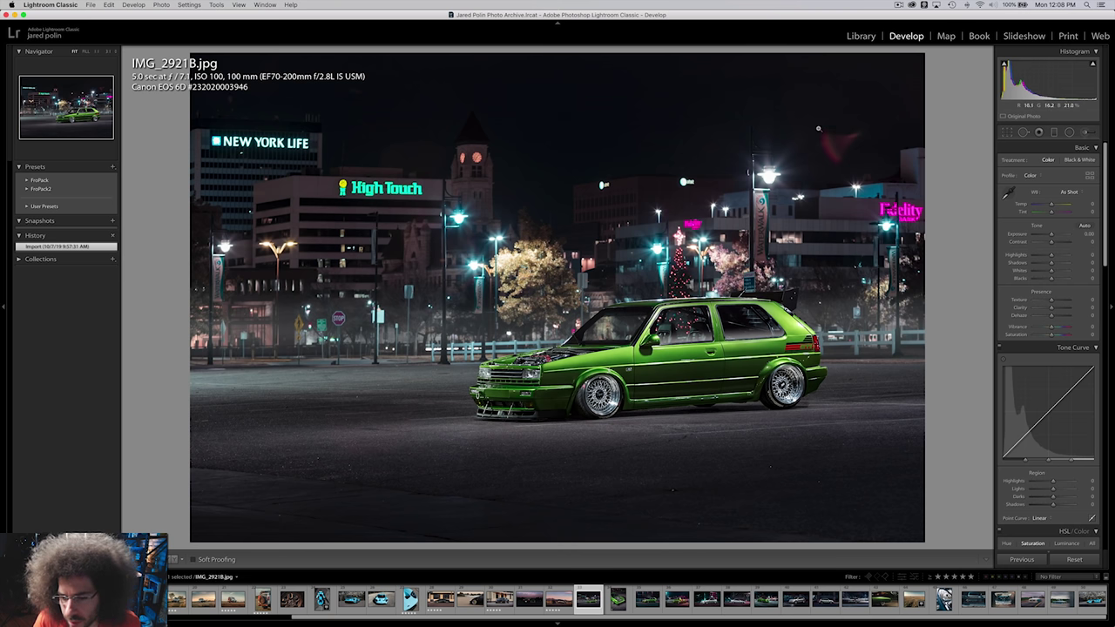
Open IMG_2921B.jpg from the grid and zoom in on the High Touch sign.
left_click(861, 35)
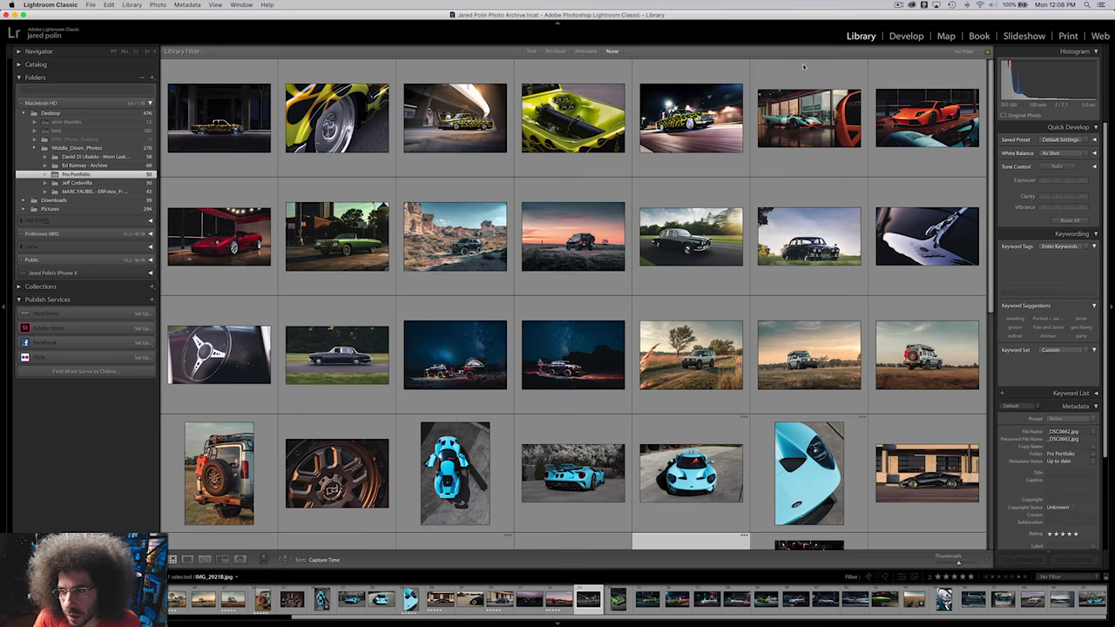
double_click(668, 472)
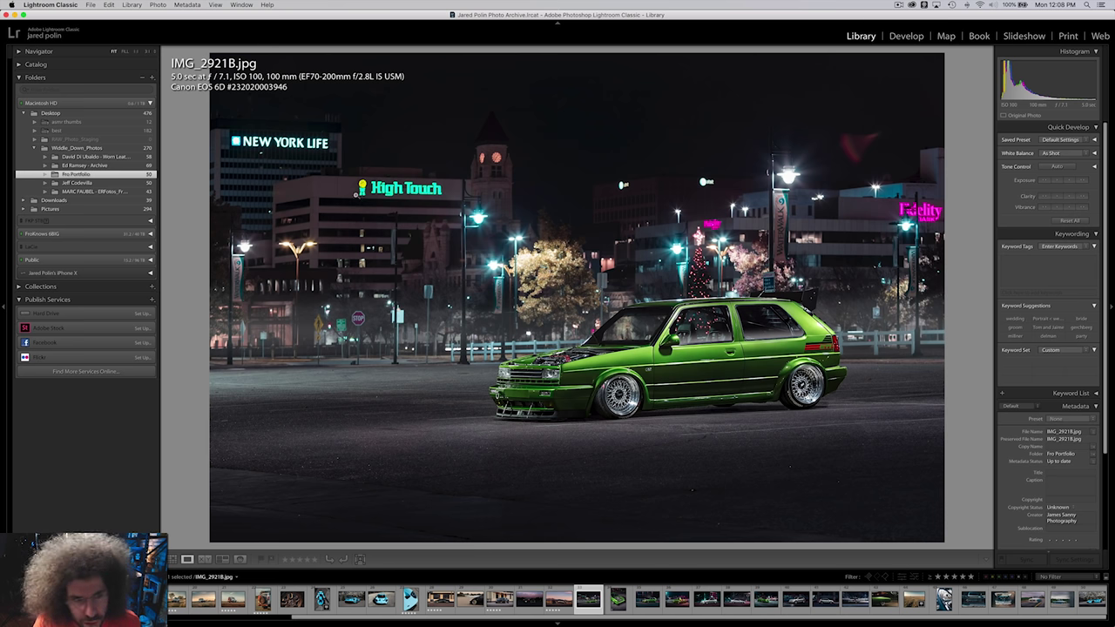
left_click(410, 193)
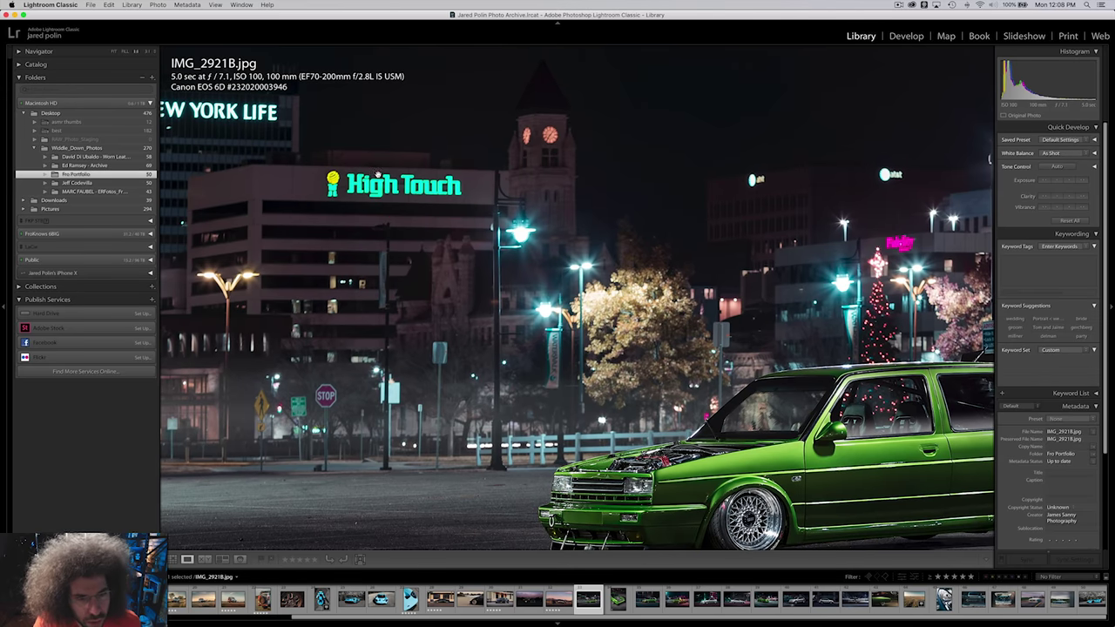
left_click(377, 175)
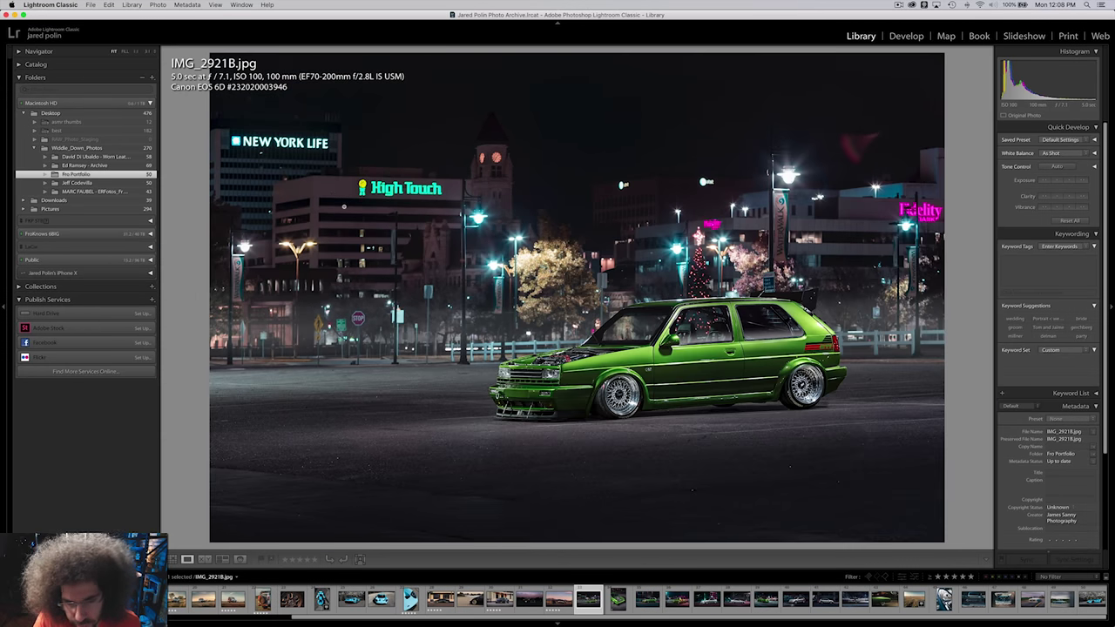
Browse the neighbouring shots and give the IMG_2978-1 engine shot five stars.
key("Right")
key("Left")
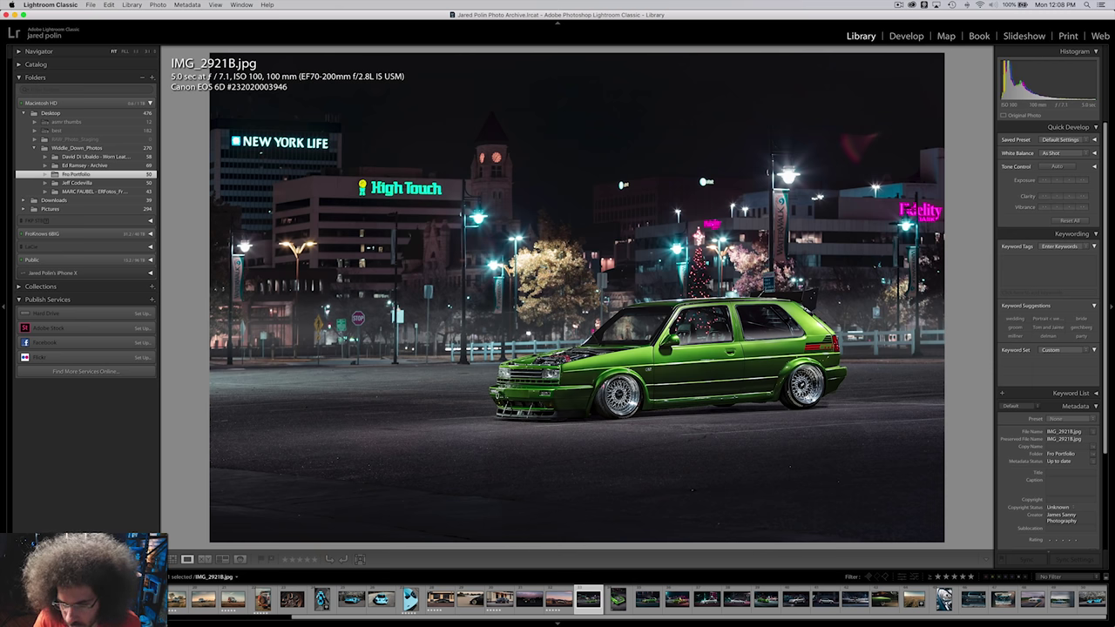
key("Right")
key("Right")
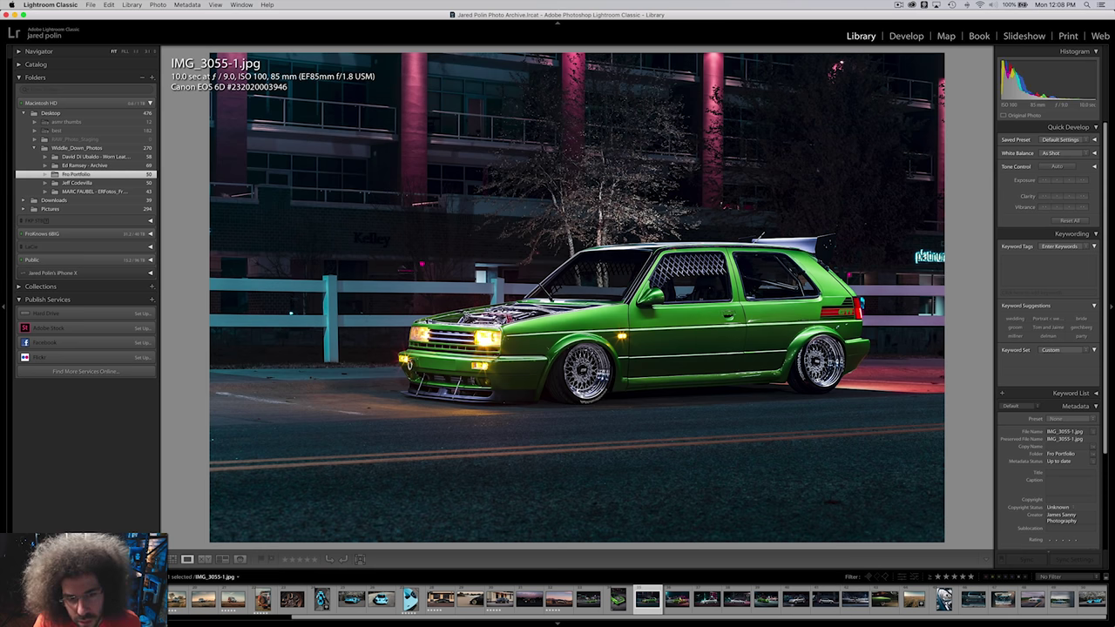
key("Left")
key("Left")
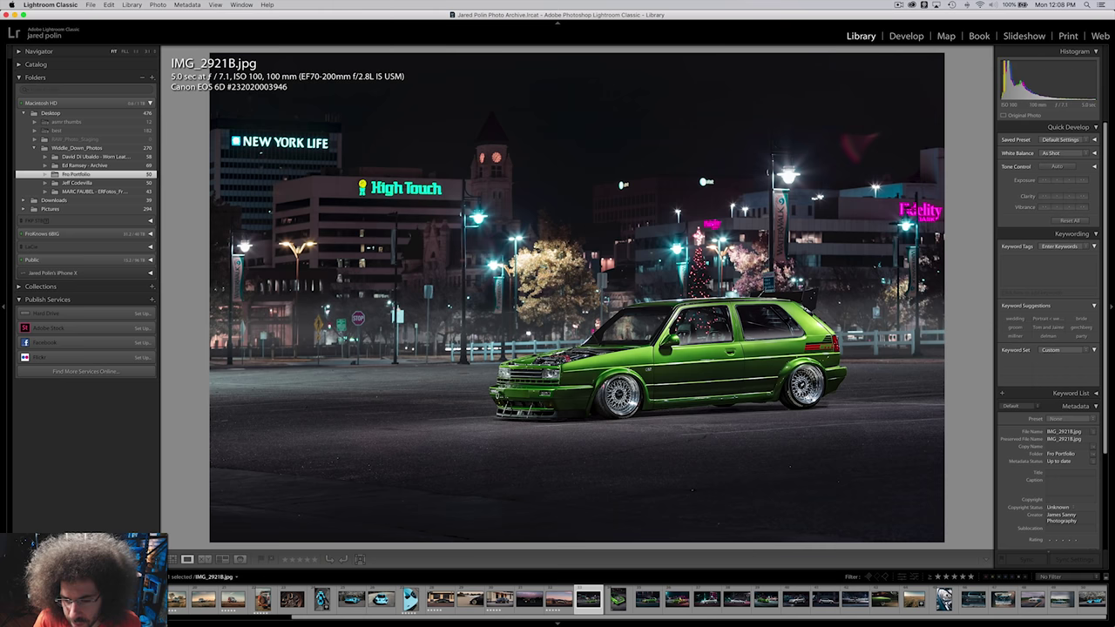
key("5")
key("Right")
key("5")
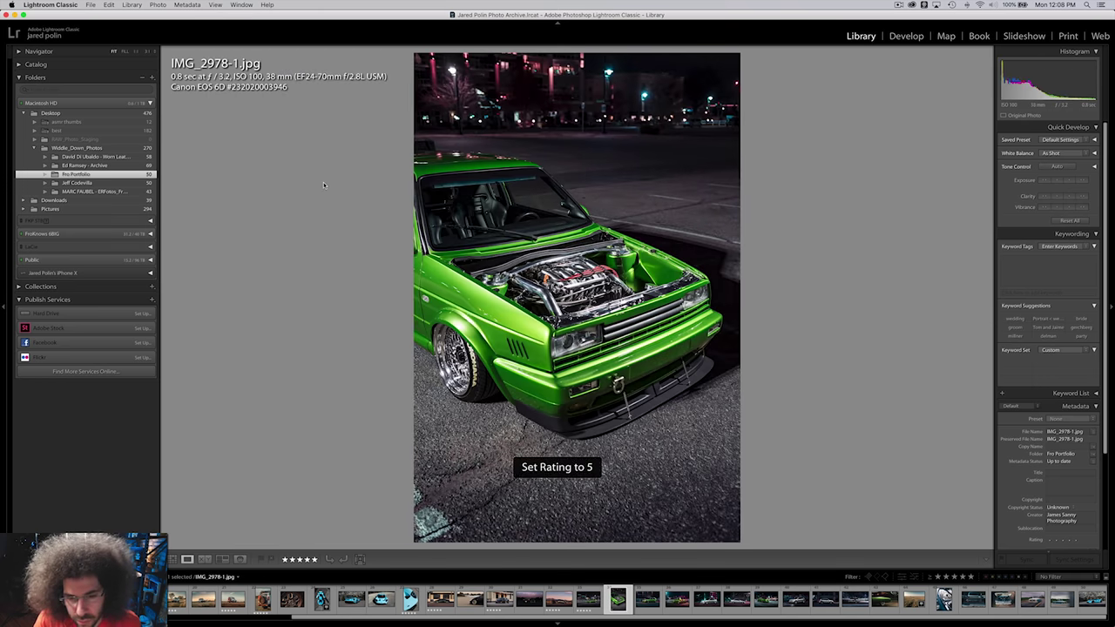
Give the rear-view photo IMG_3067B.jpg a five-star rating.
key("Right")
key("Right")
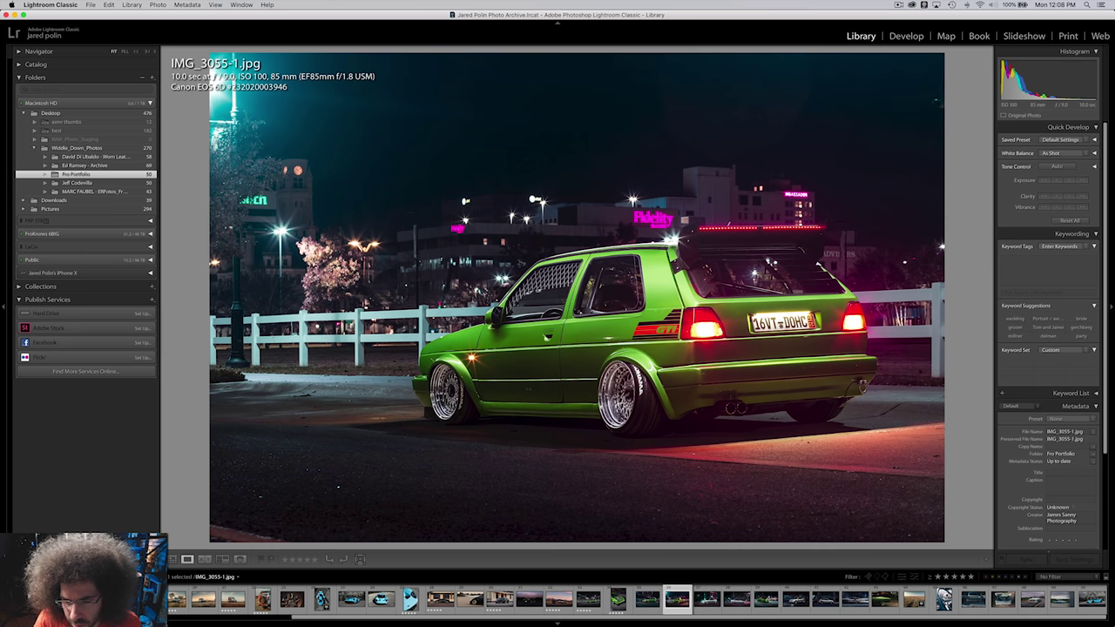
key("Left")
key("Right")
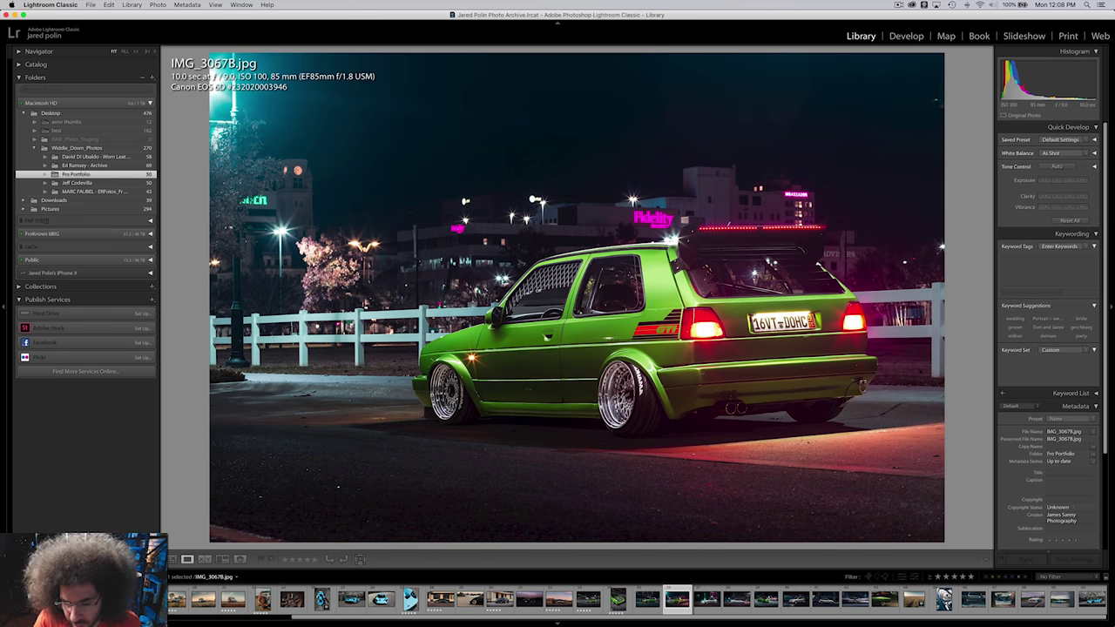
key("5")
key("Right")
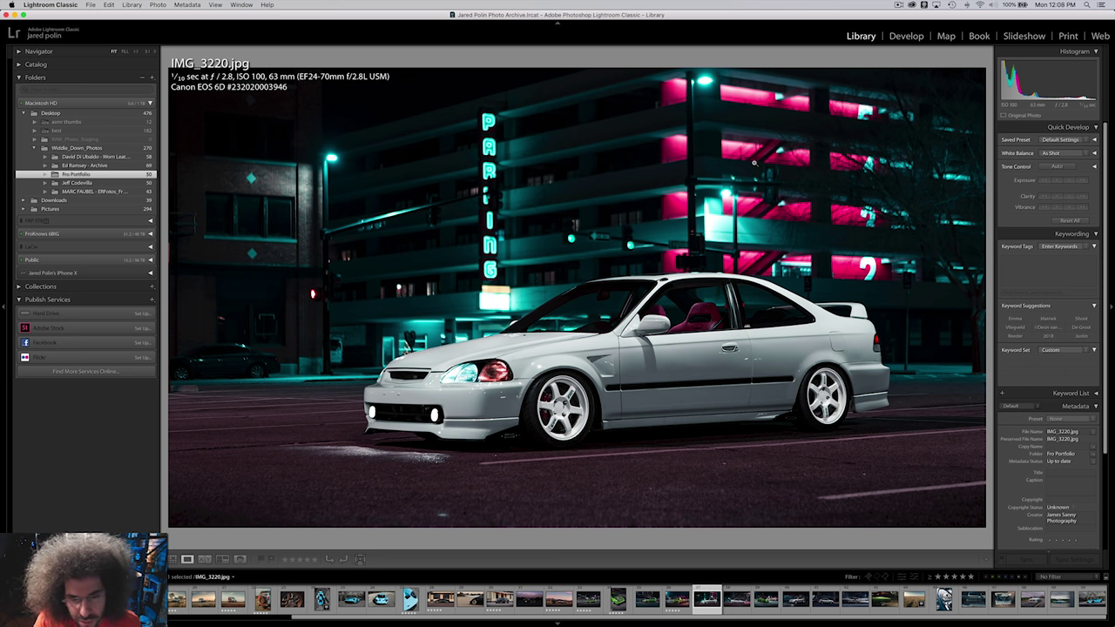
Rate IMG_3220, IMG_3248 and Ben Rigshot 1 - Super Street five stars, then move to IMG_9576.
key("5")
key("Right")
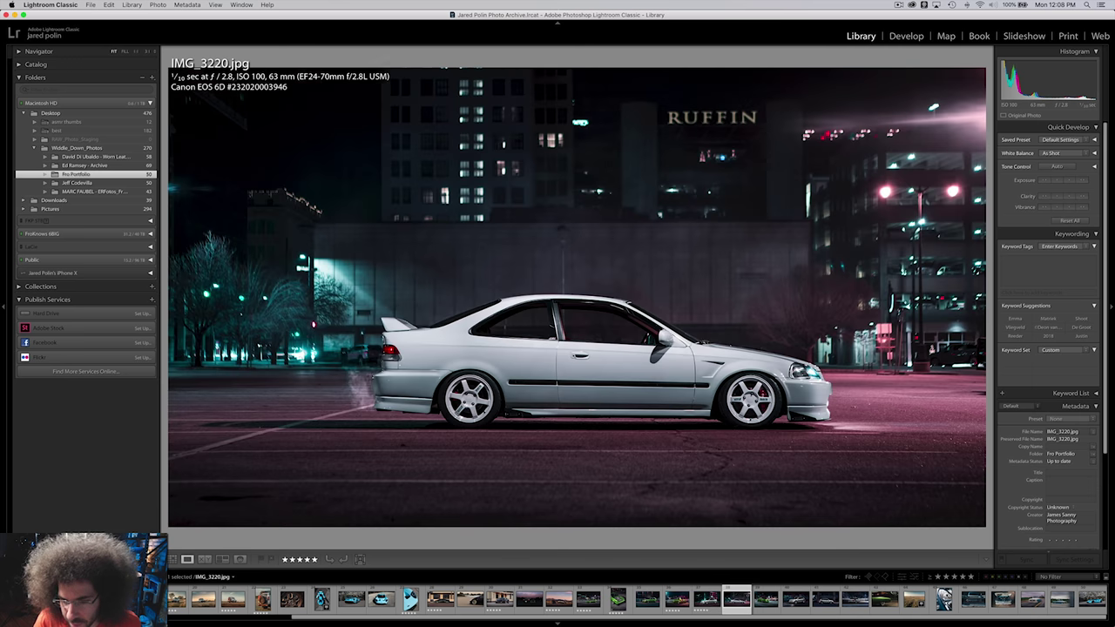
key("5")
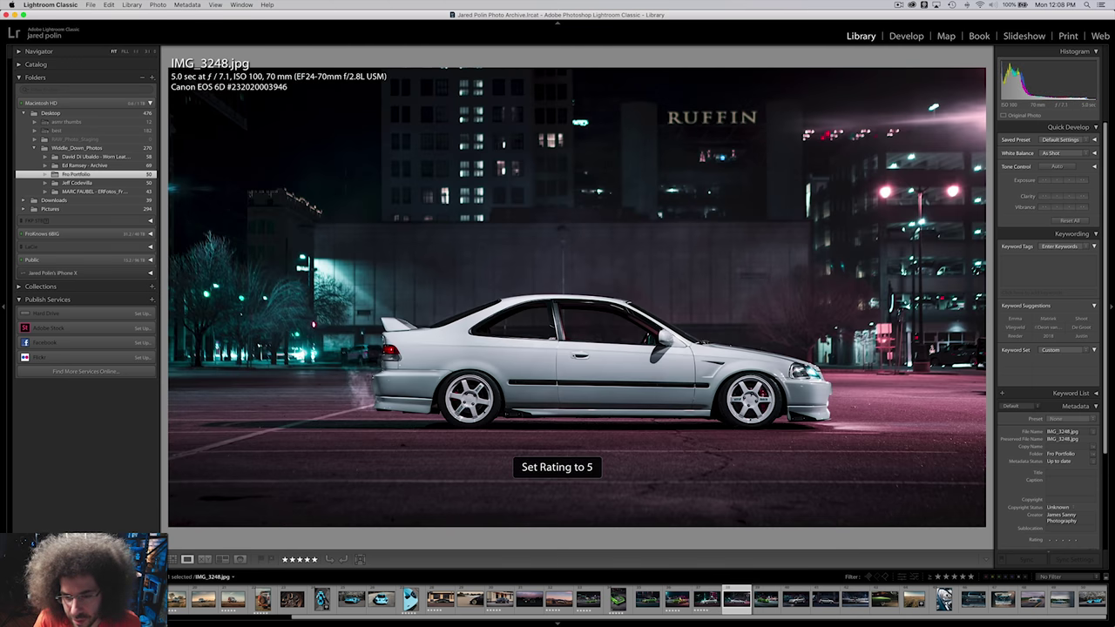
key("Right")
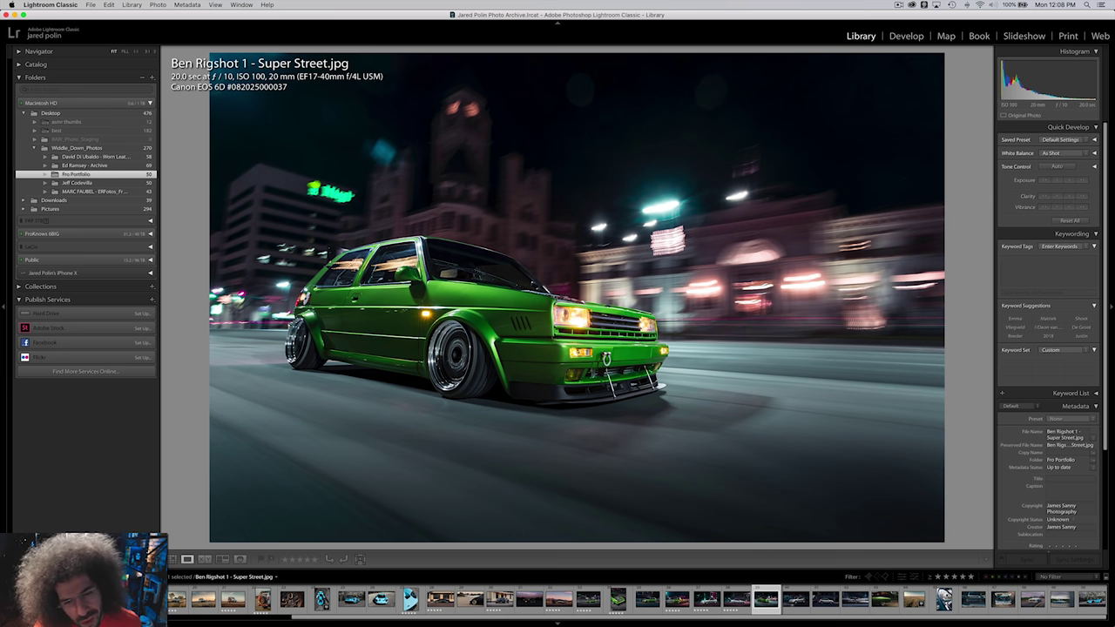
key("5")
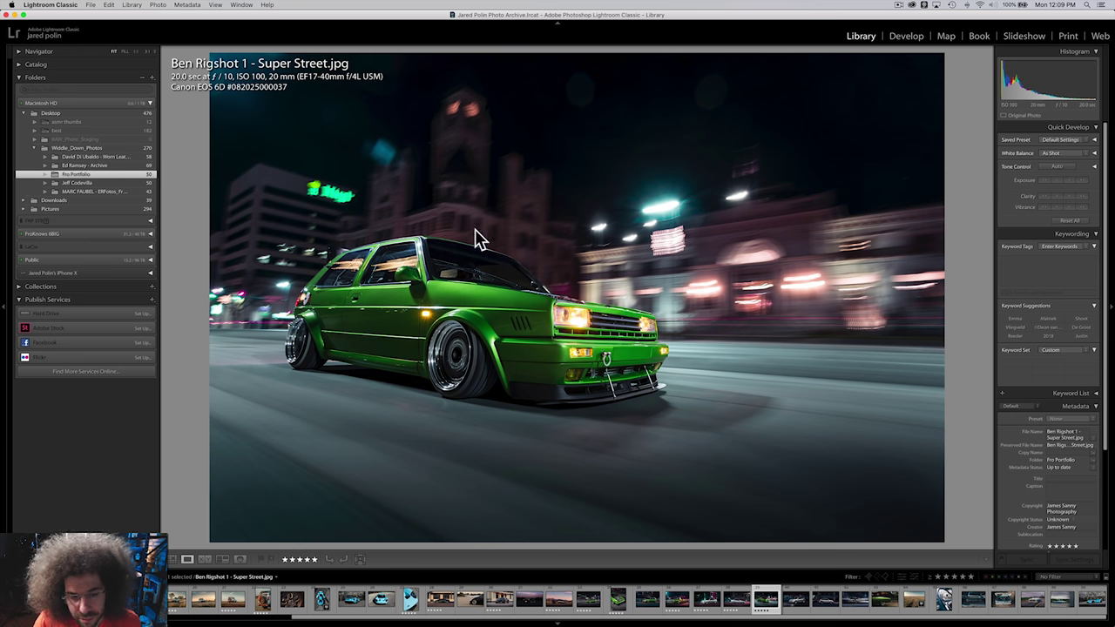
key("Right")
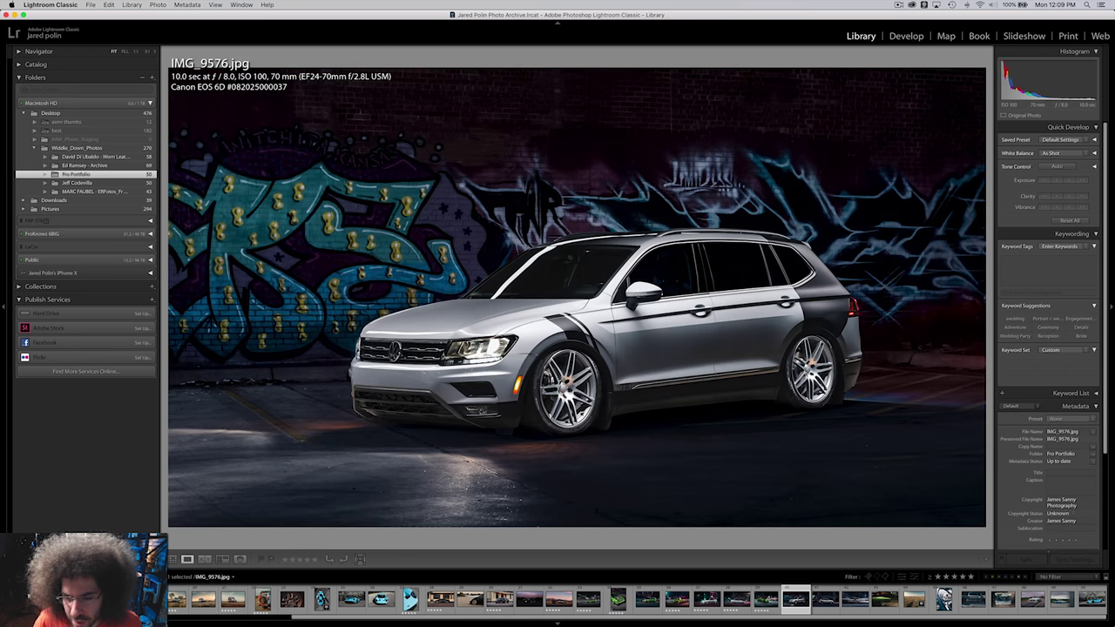
Rate IMG_9576.jpg five stars and zoom in on the train in IMG_9587.jpg.
key("5")
key("Right")
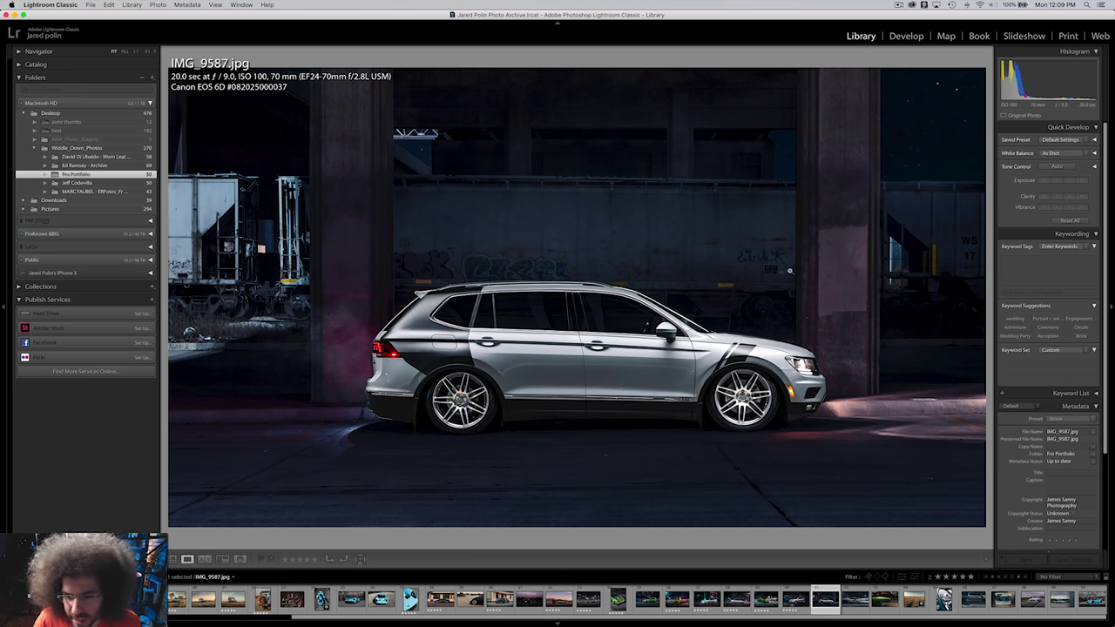
left_click(226, 255)
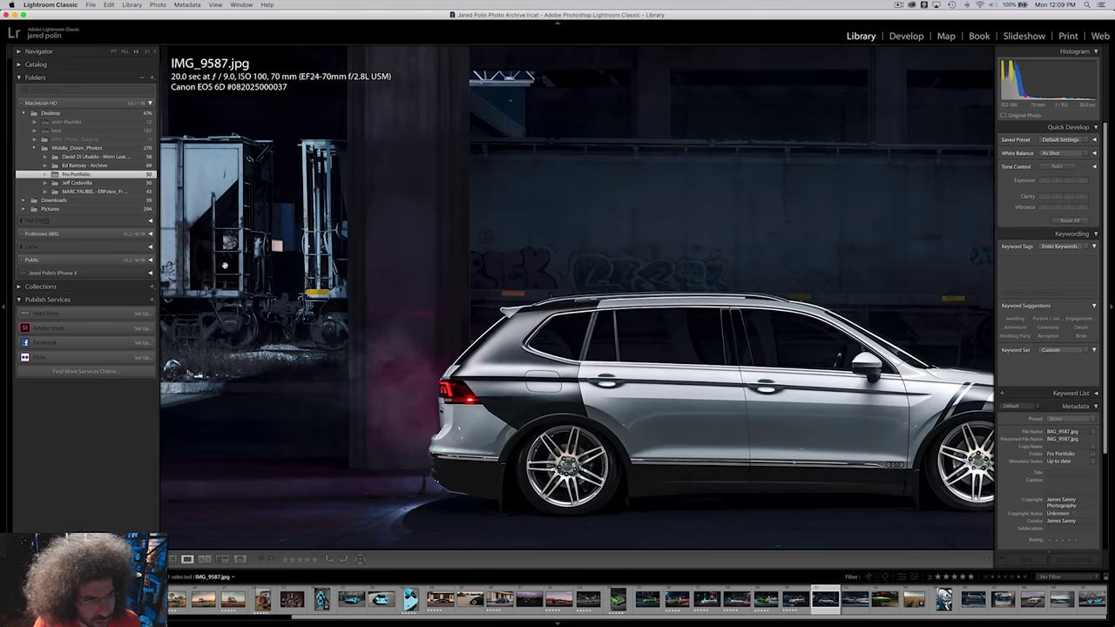
left_click(506, 247)
Compare neighbouring shots and rate IMG_9597.jpg and Caprice2sm.jpg five stars.
key("Right")
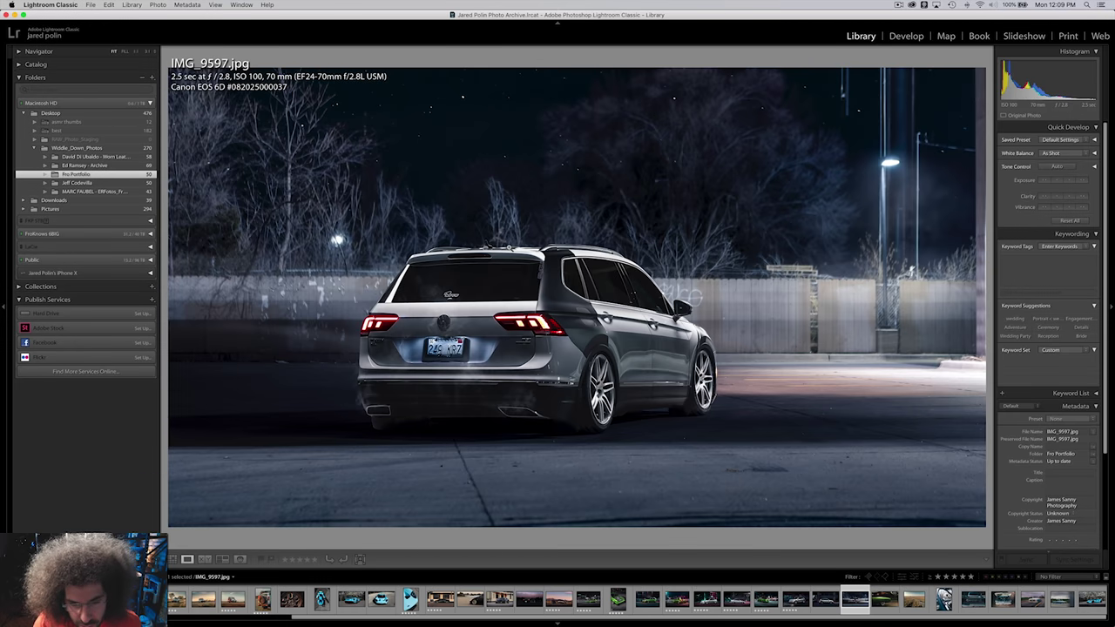
key("Left")
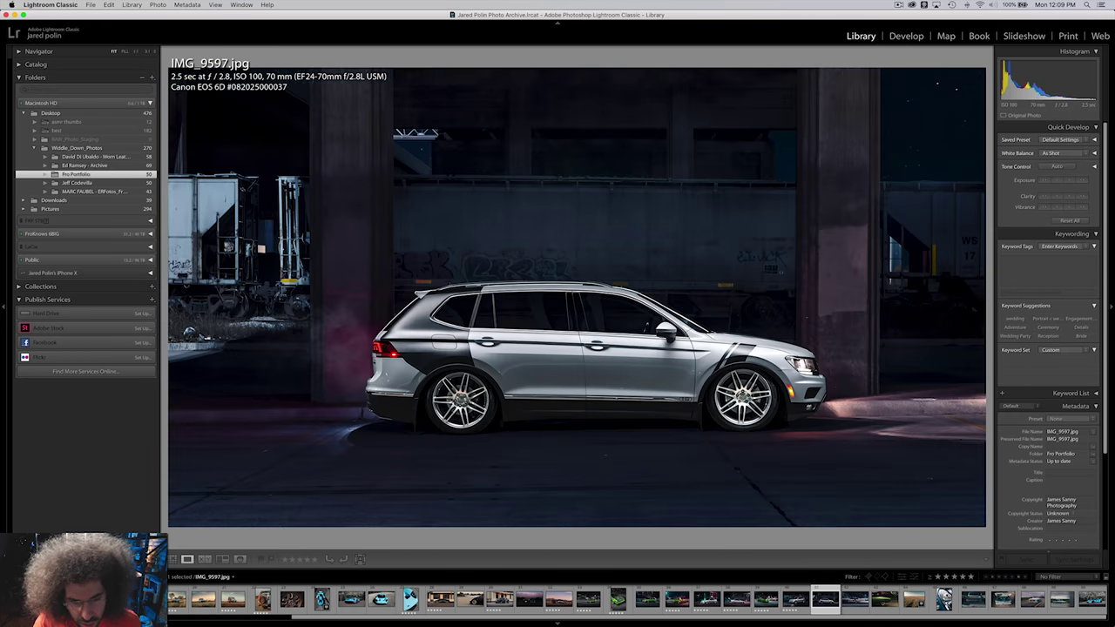
key("Left")
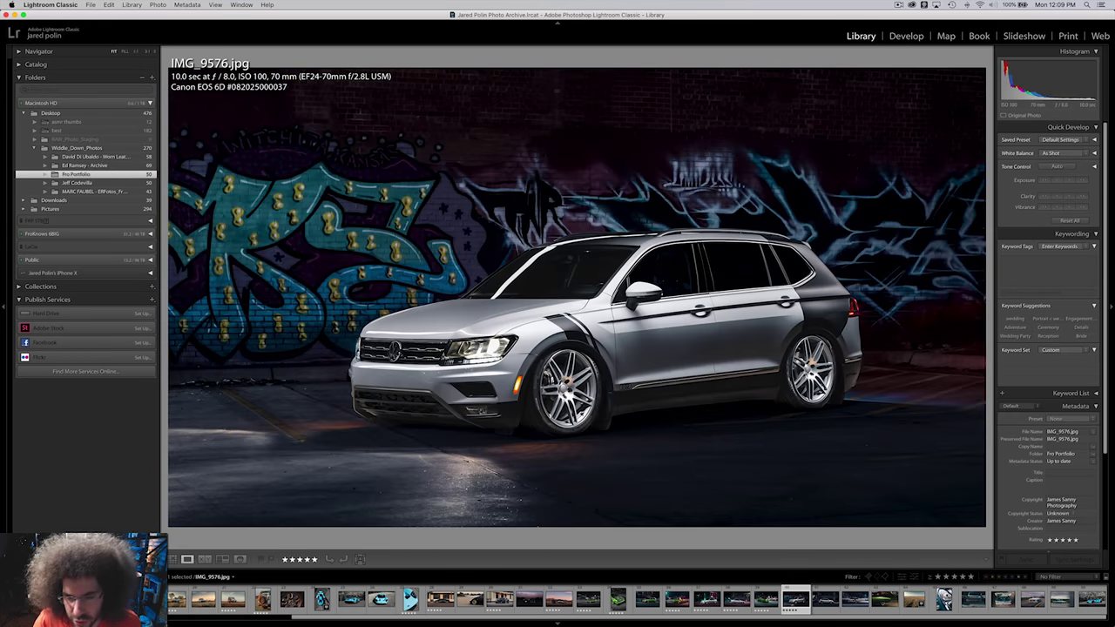
key("Right")
key("Right")
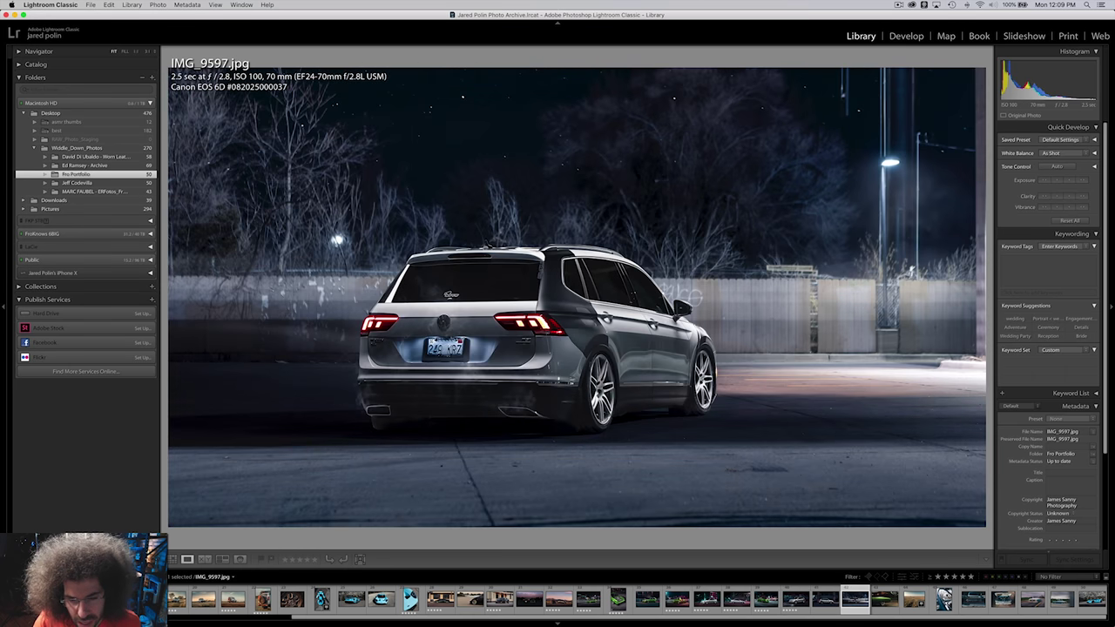
key("5")
key("Right")
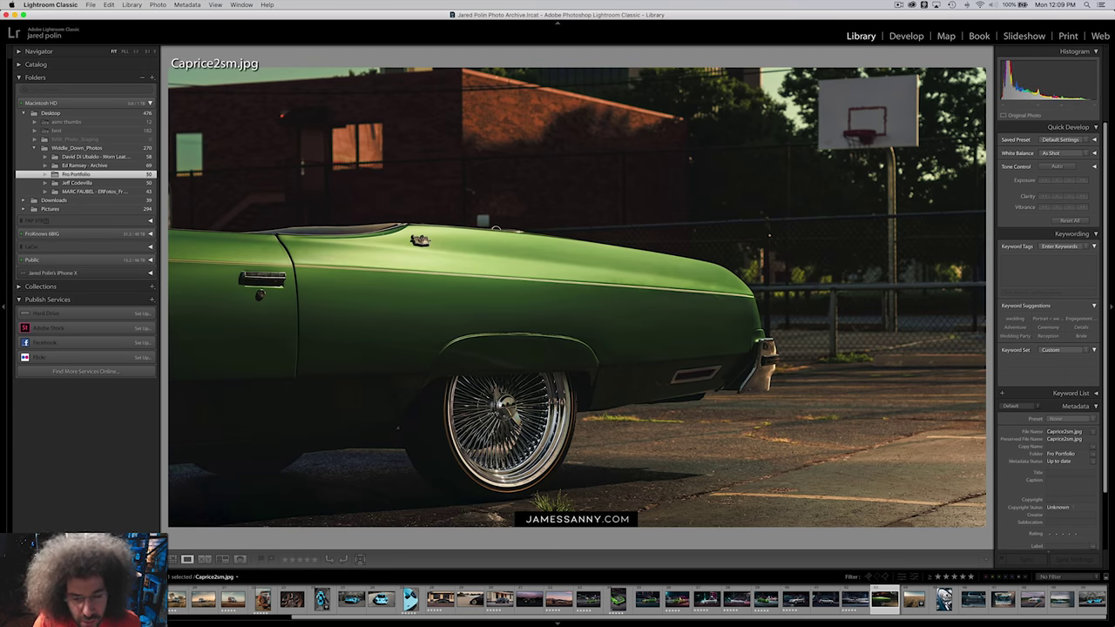
key("5")
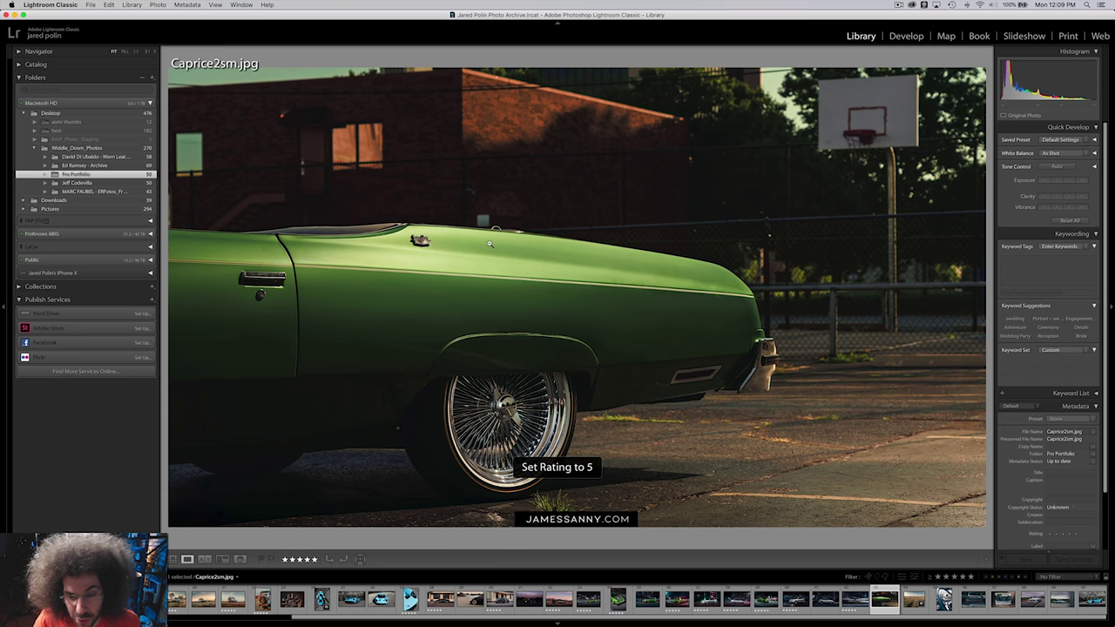
Browse from Salas80 through IMG_6610, rate IMG_6733 five stars, and continue to Holder20.
key("Right")
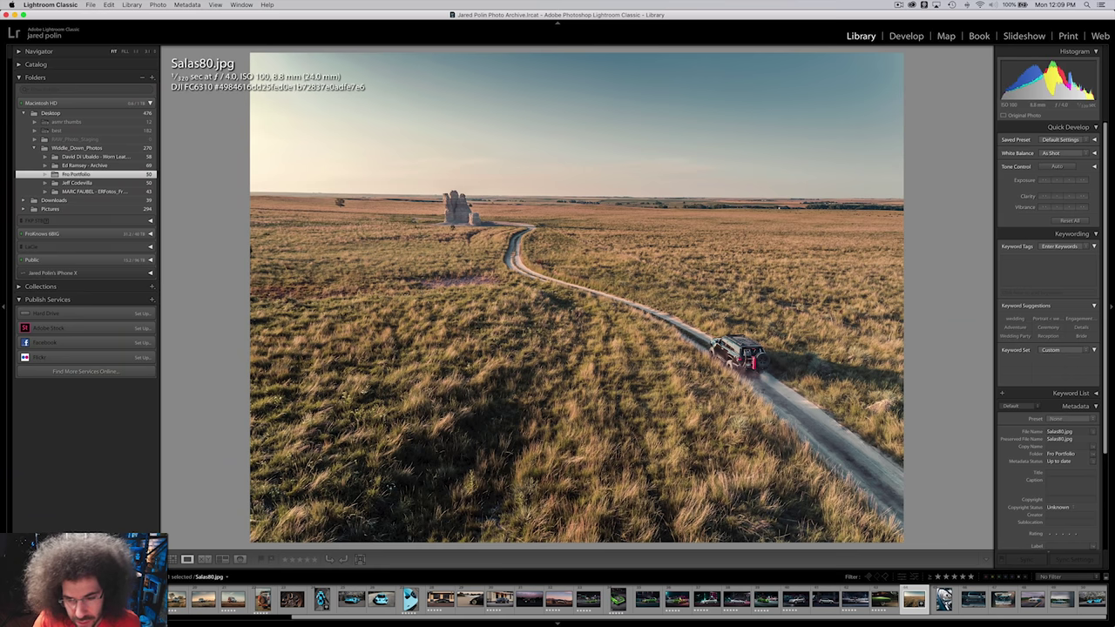
key("Right")
key("Right")
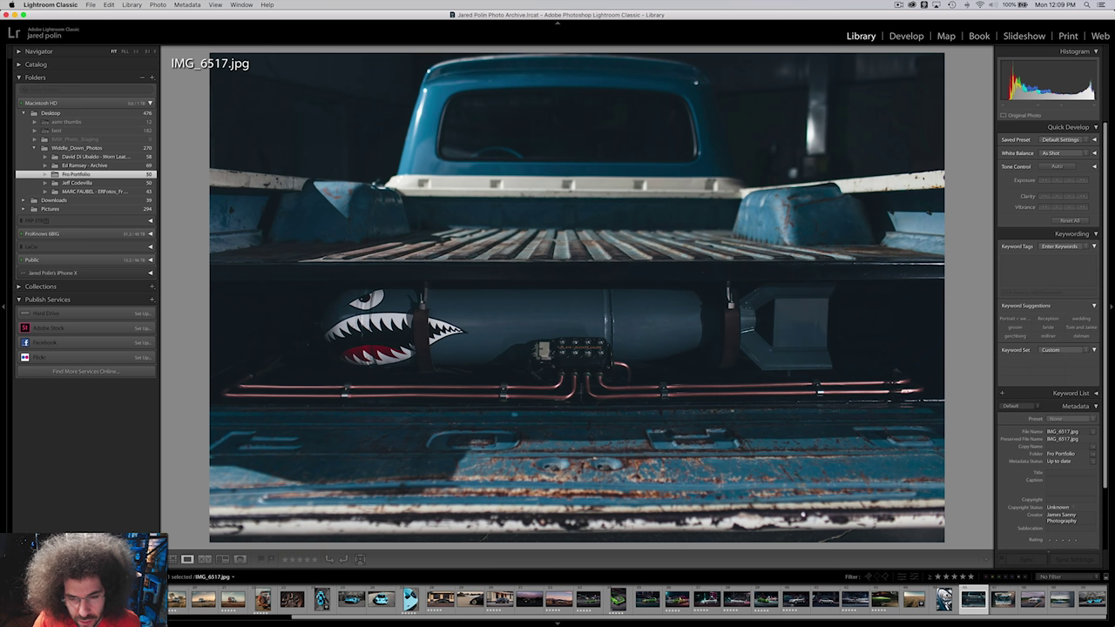
key("Right")
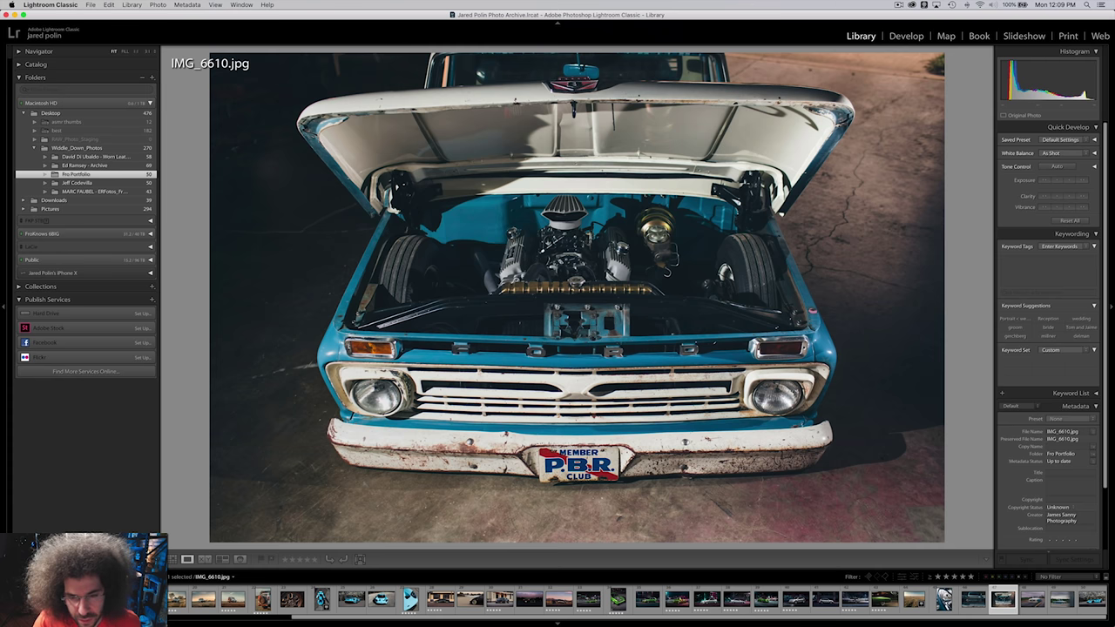
key("Right")
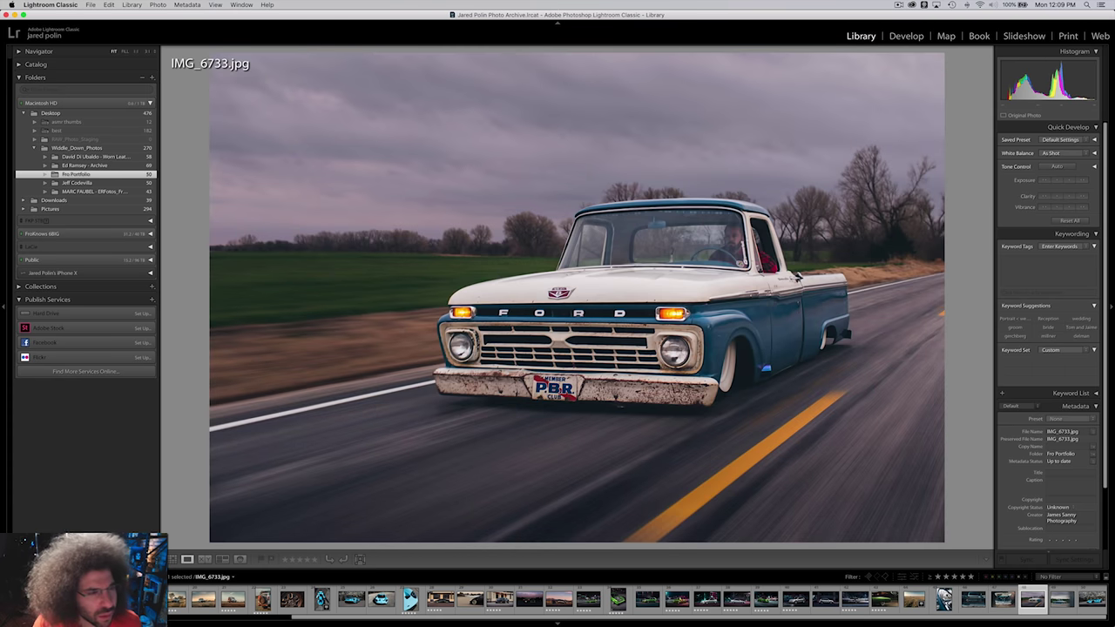
key("5")
key("Right")
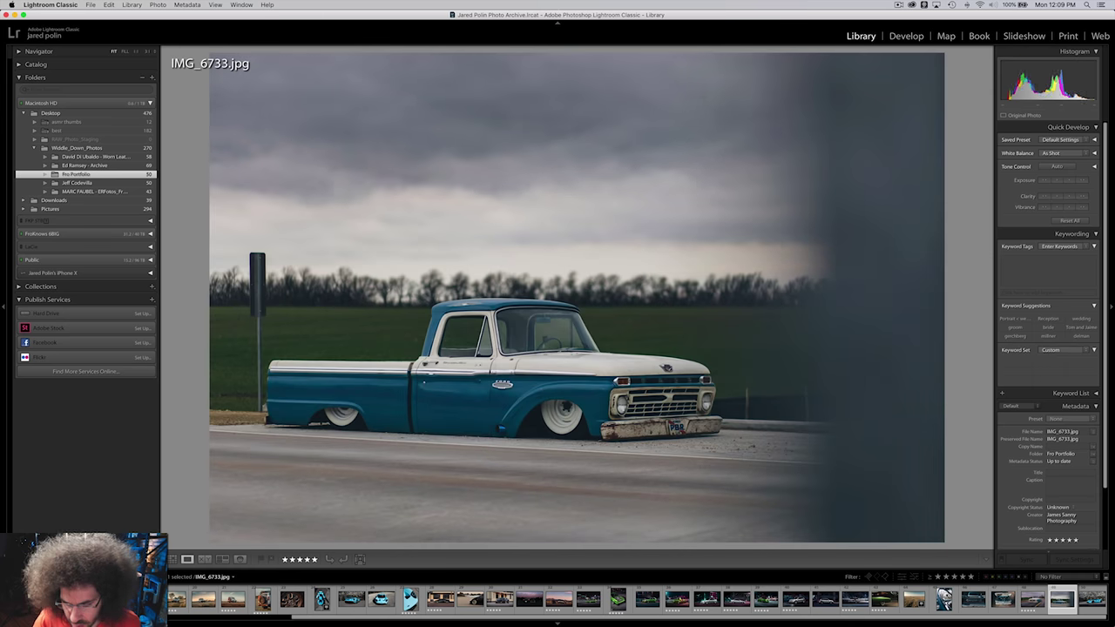
key("Right")
key("Left")
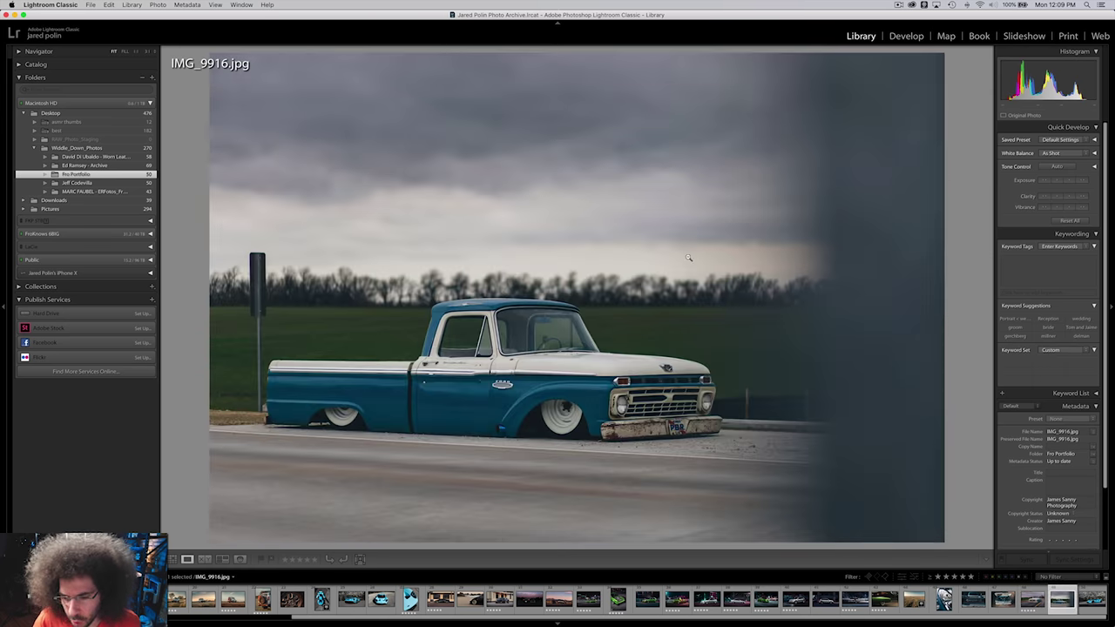
key("Right")
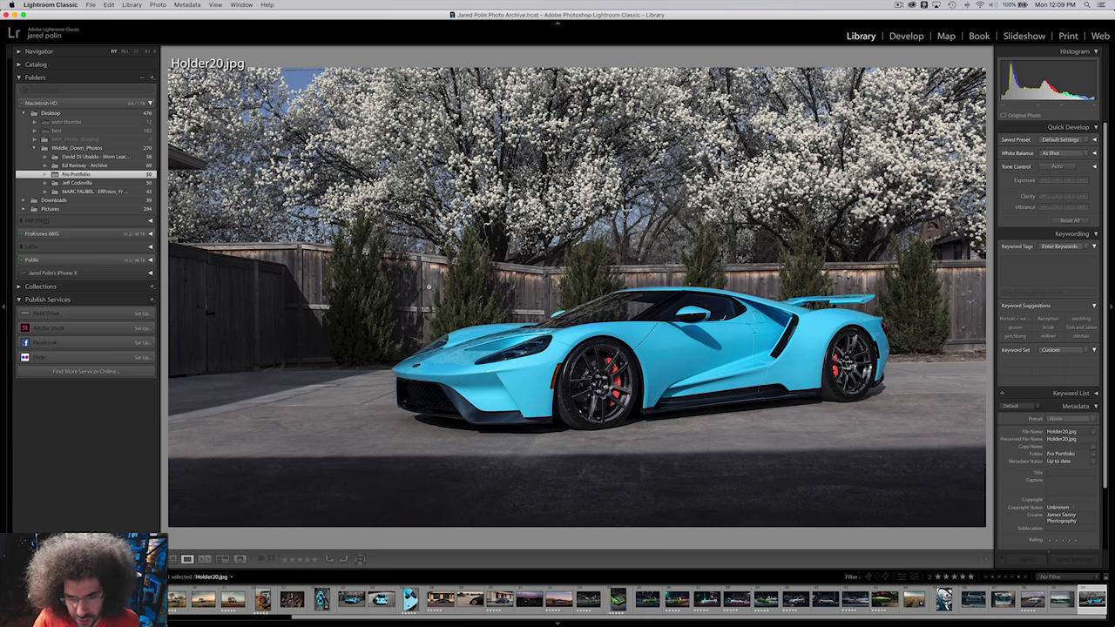
Go back and rate IMG_6517, the truck-bed shot and IMG_6610 five stars.
key("Left")
key("Left")
key("Left")
key("Left")
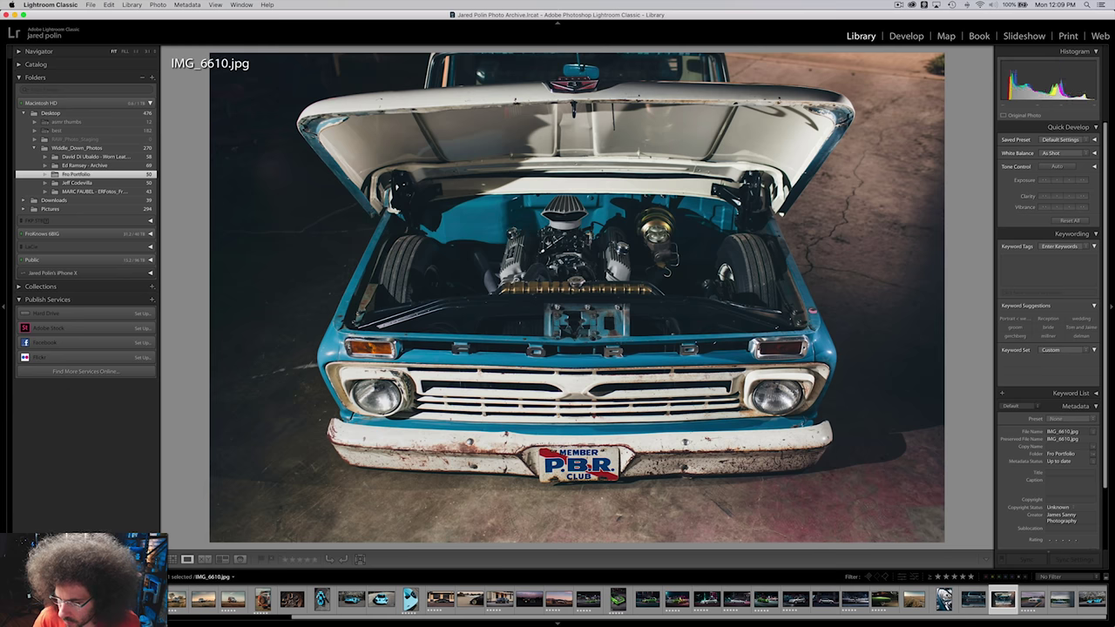
key("Left")
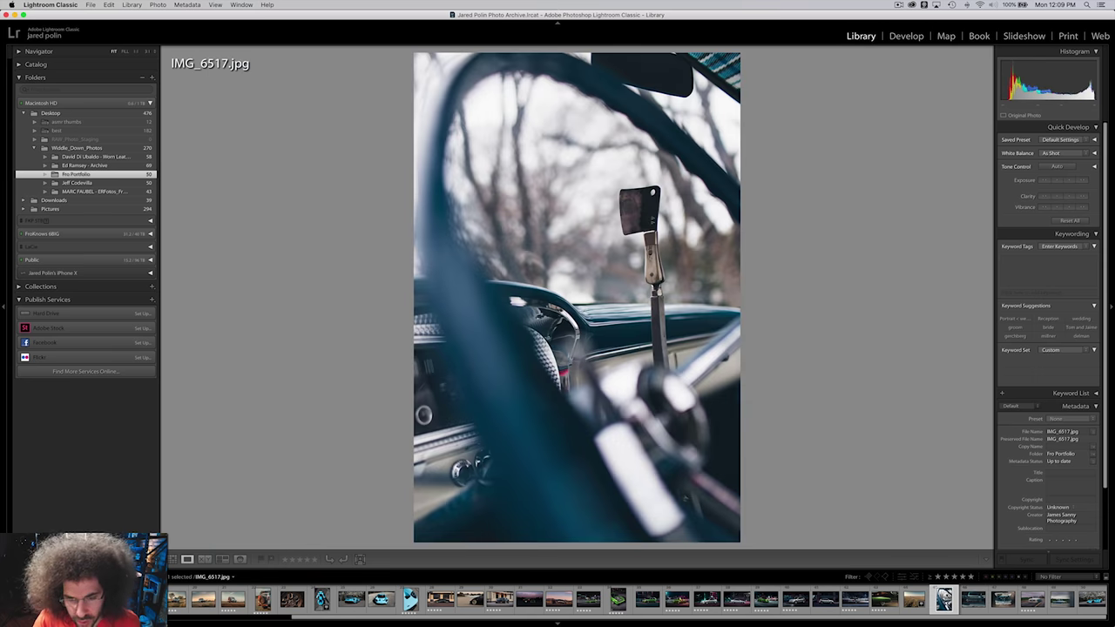
key("5")
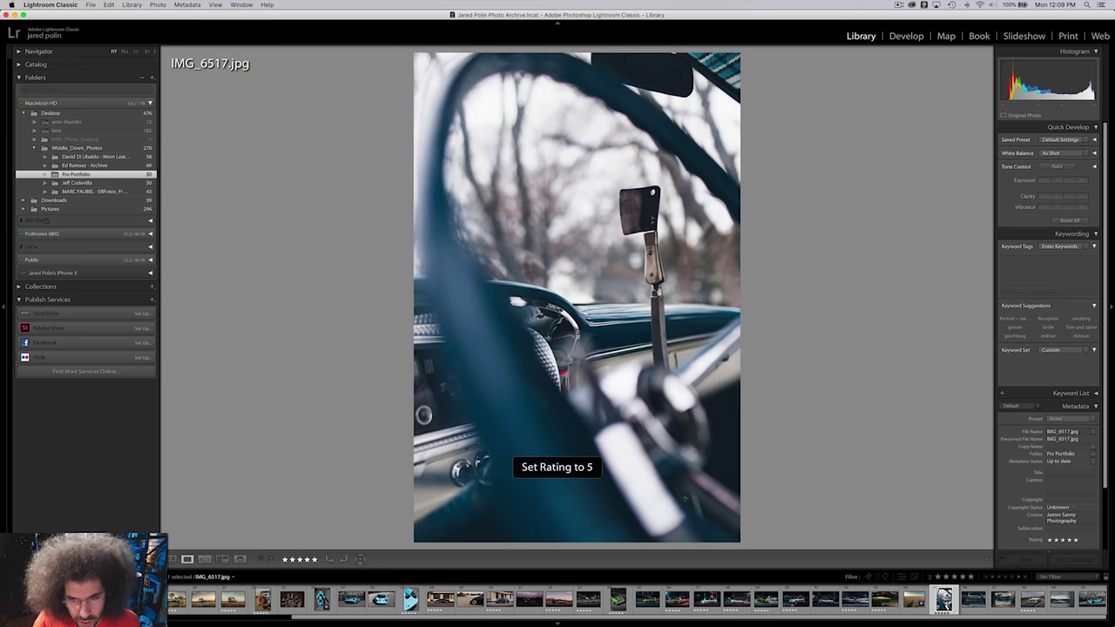
key("Right")
key("5")
key("Right")
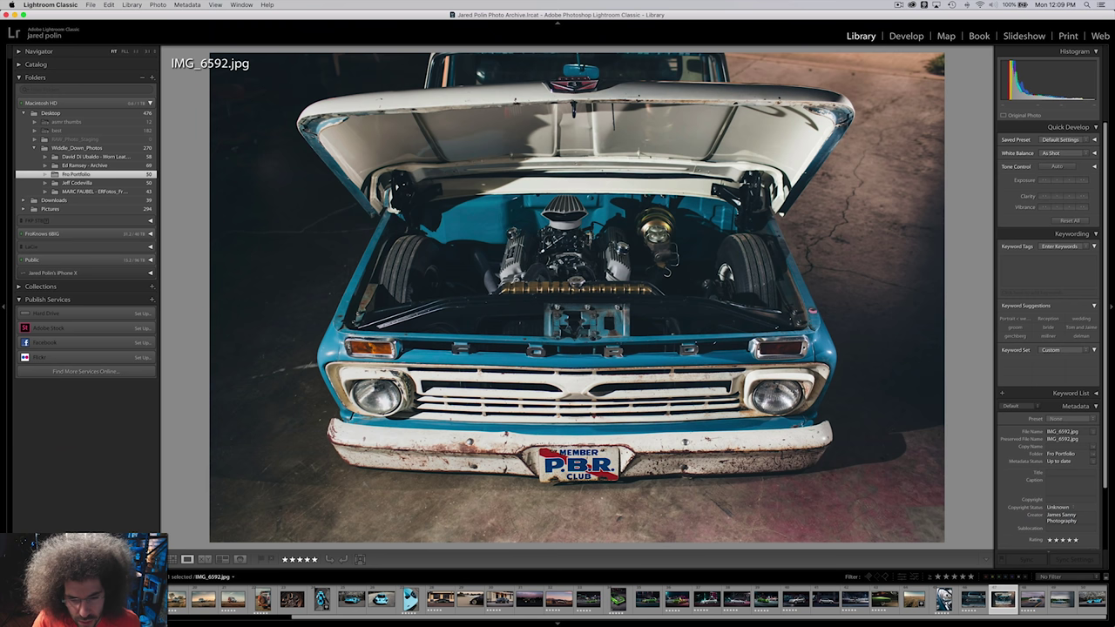
key("Right")
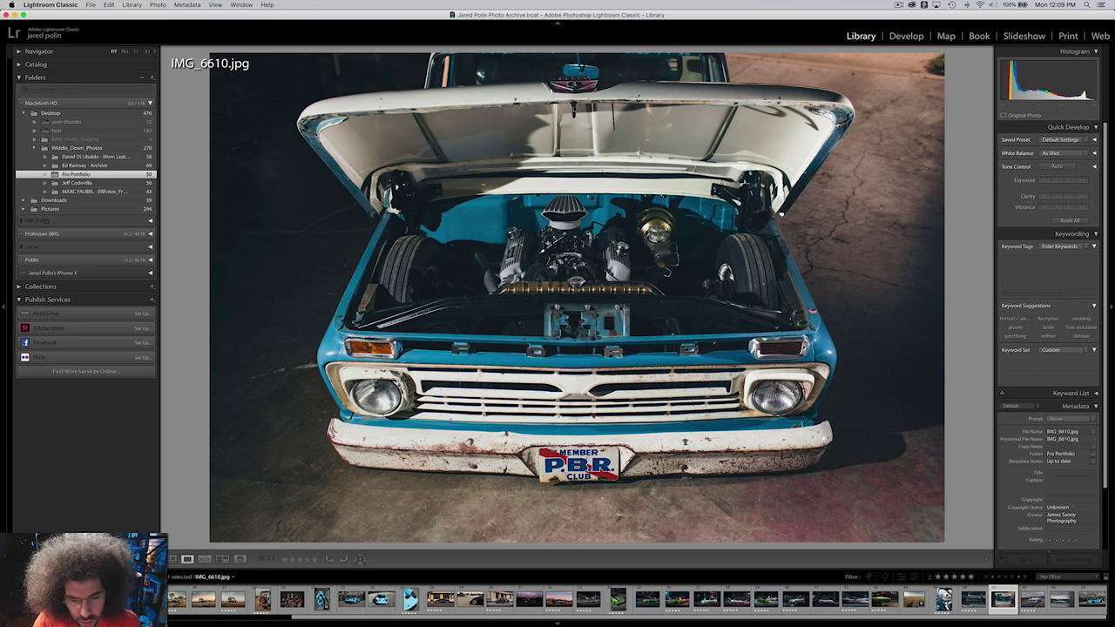
key("5")
Fit IMG_9916 in view and filter the Library to show only five-star photos.
key("Right")
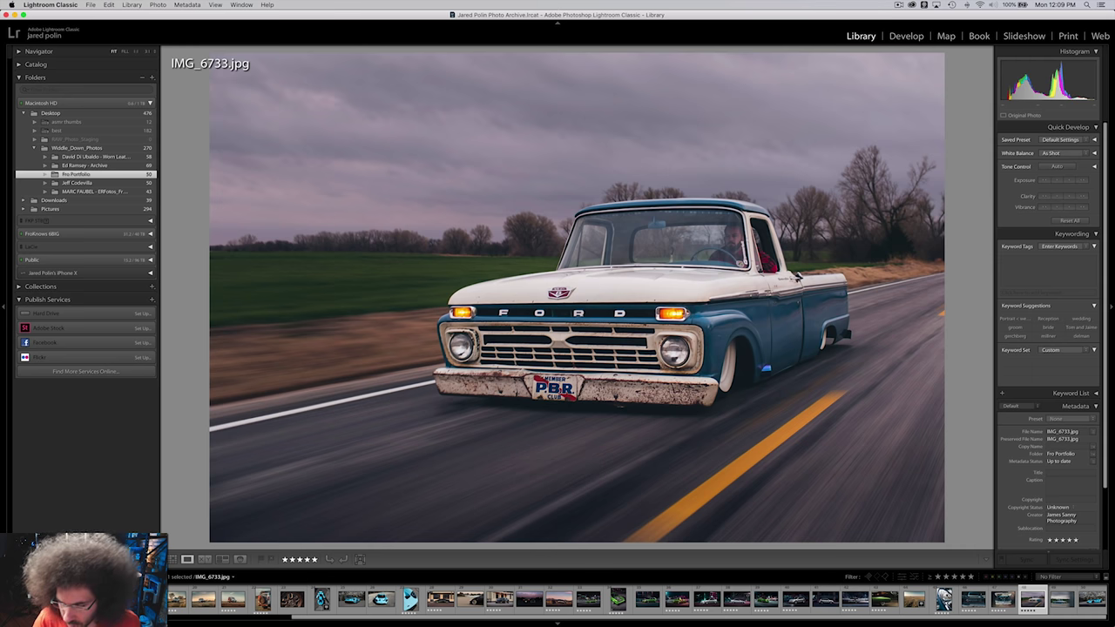
key("Right")
key("Right")
key("Right")
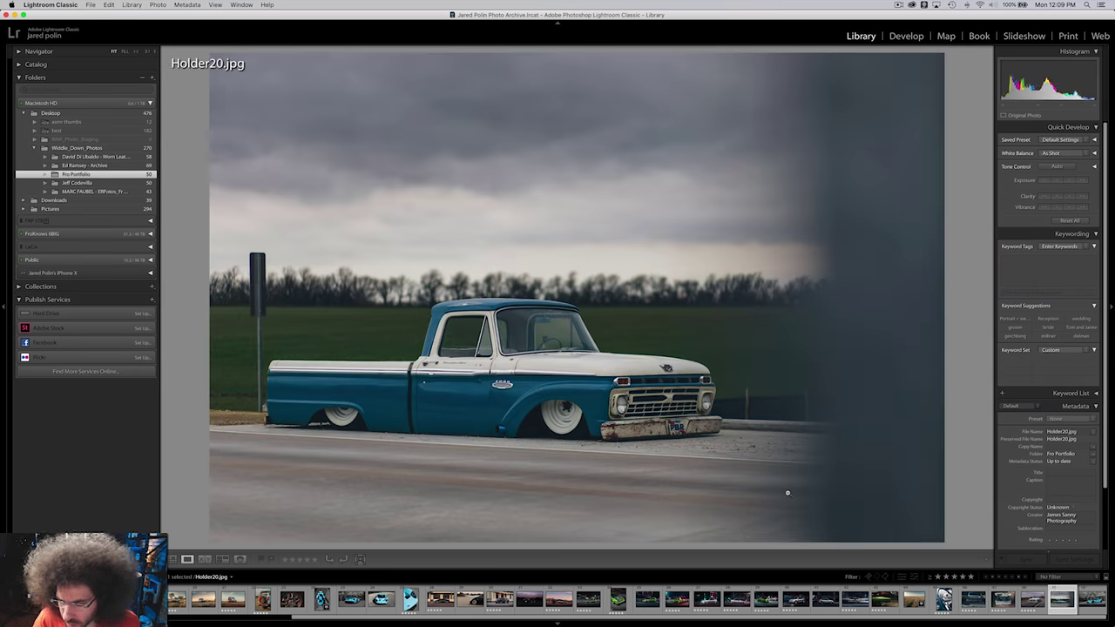
left_click(520, 401)
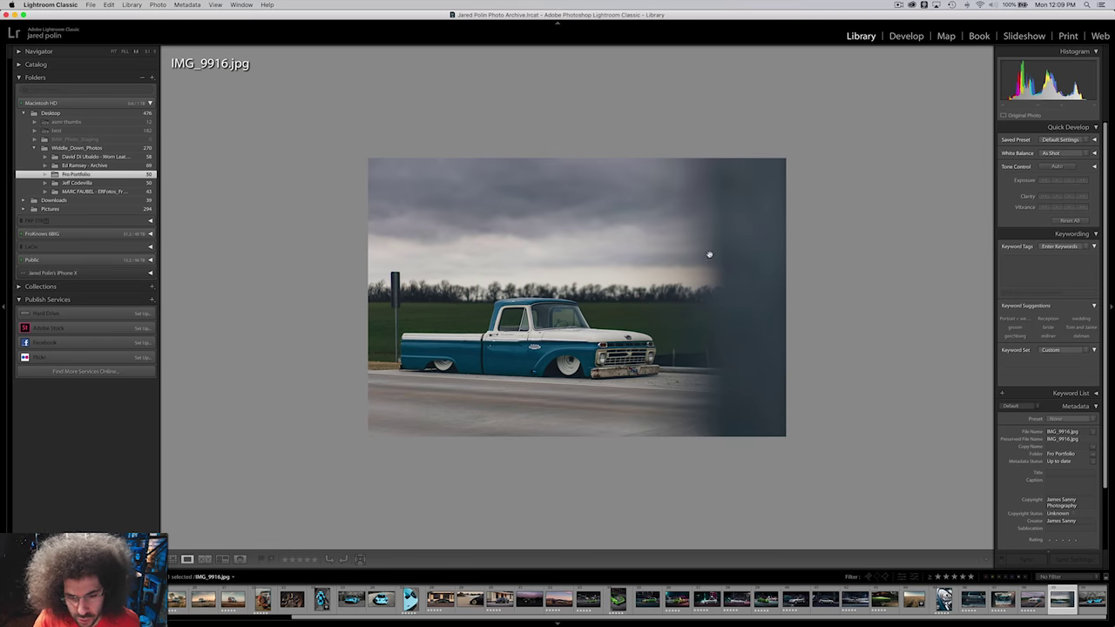
left_click(970, 577)
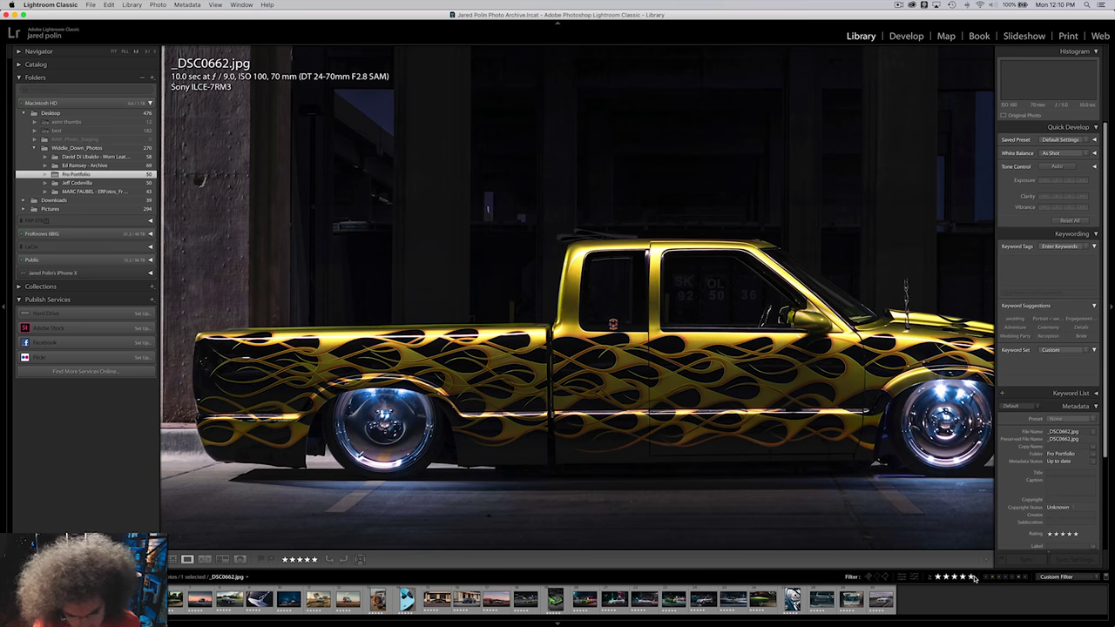
Clear and reapply the five-star filter, then inspect the truck photo's wheel detail.
left_click(938, 574)
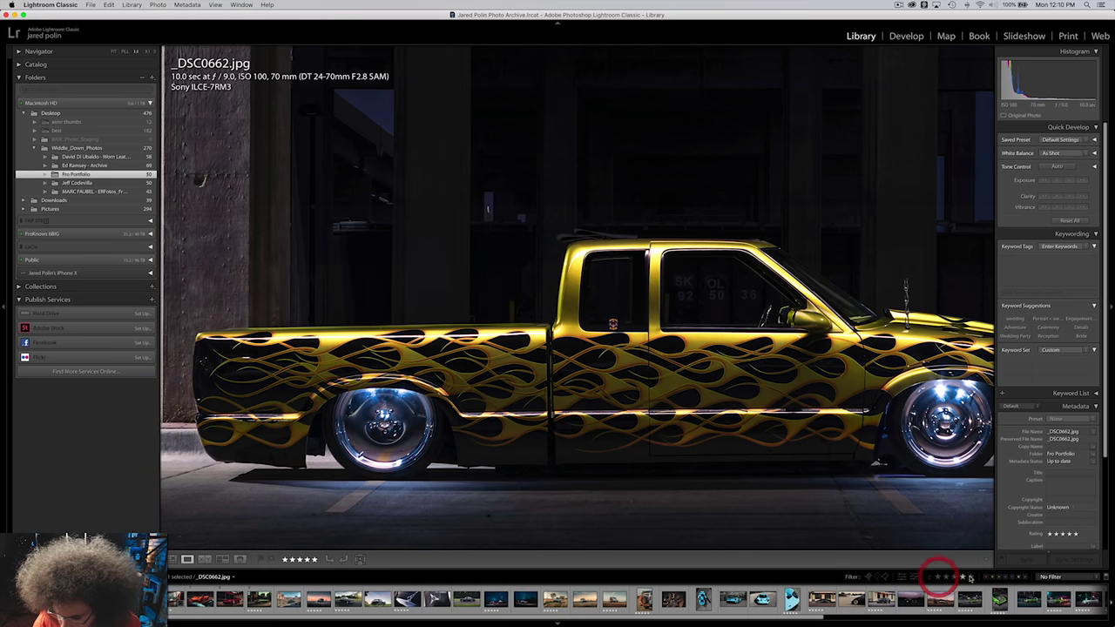
left_click(972, 577)
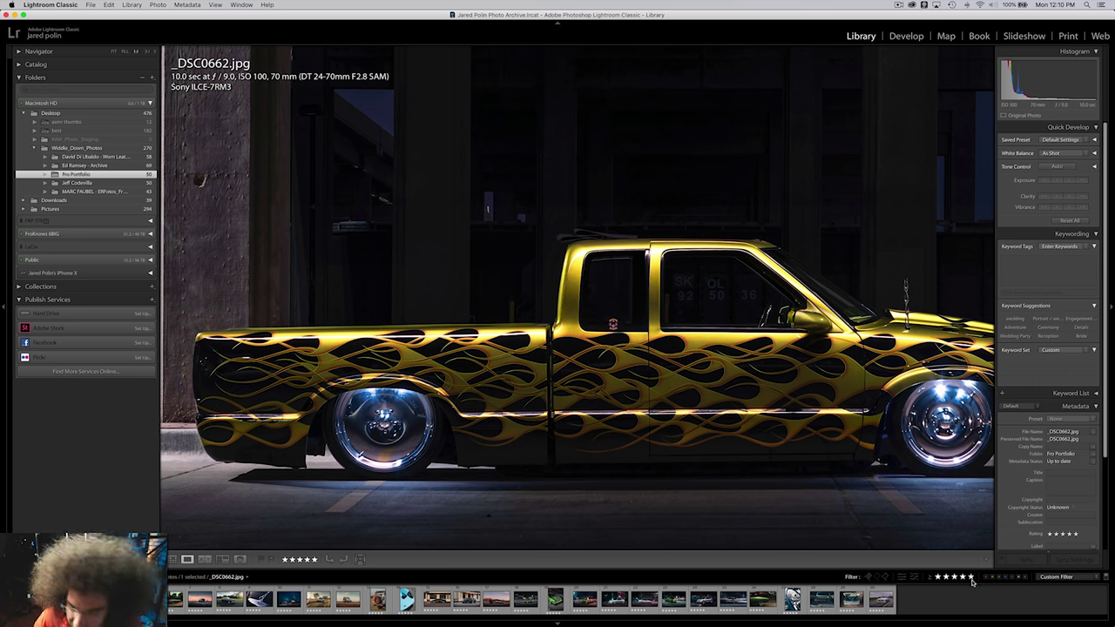
left_click(472, 367)
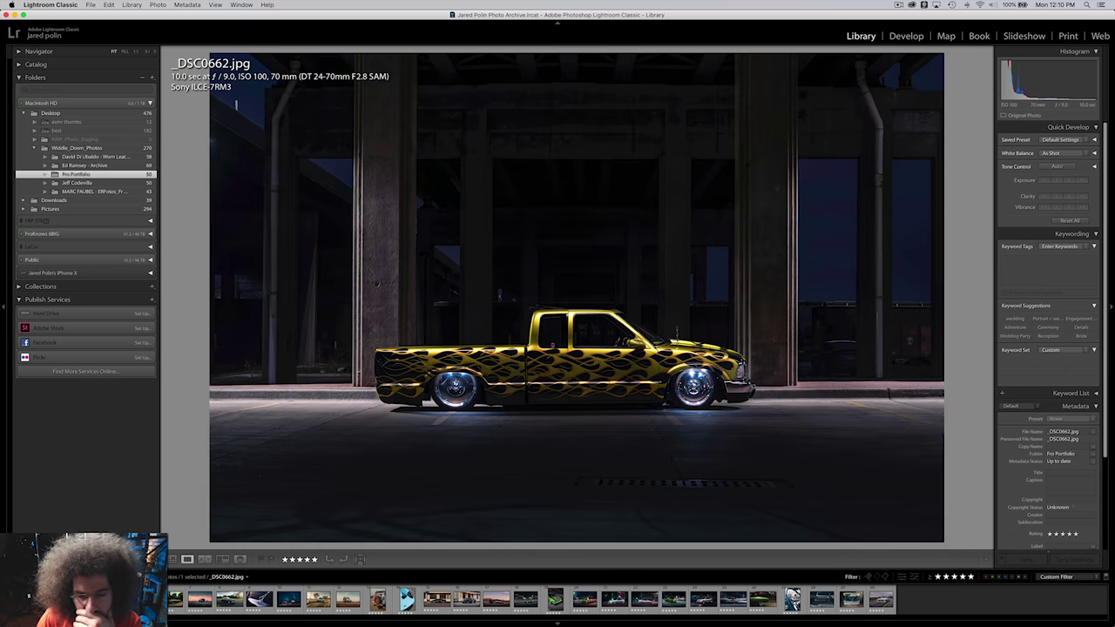
key("z")
key("z")
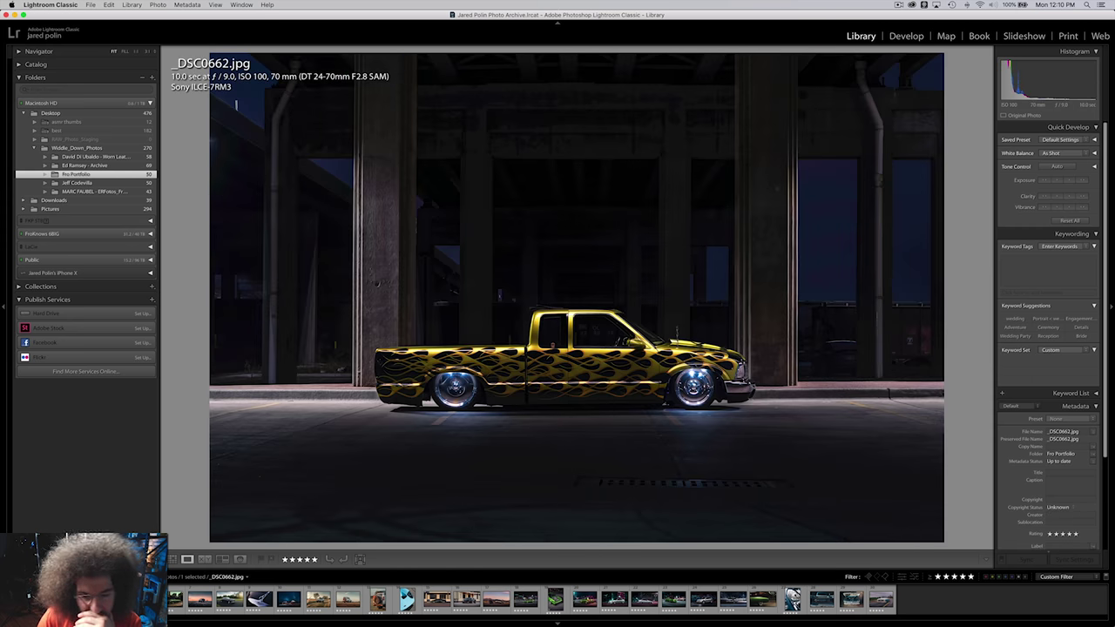
Give _DSC0662 and IMG_8297 red labels, browsing on past Porsche917a to Caprice1.
key("6")
key("Right")
key("Right")
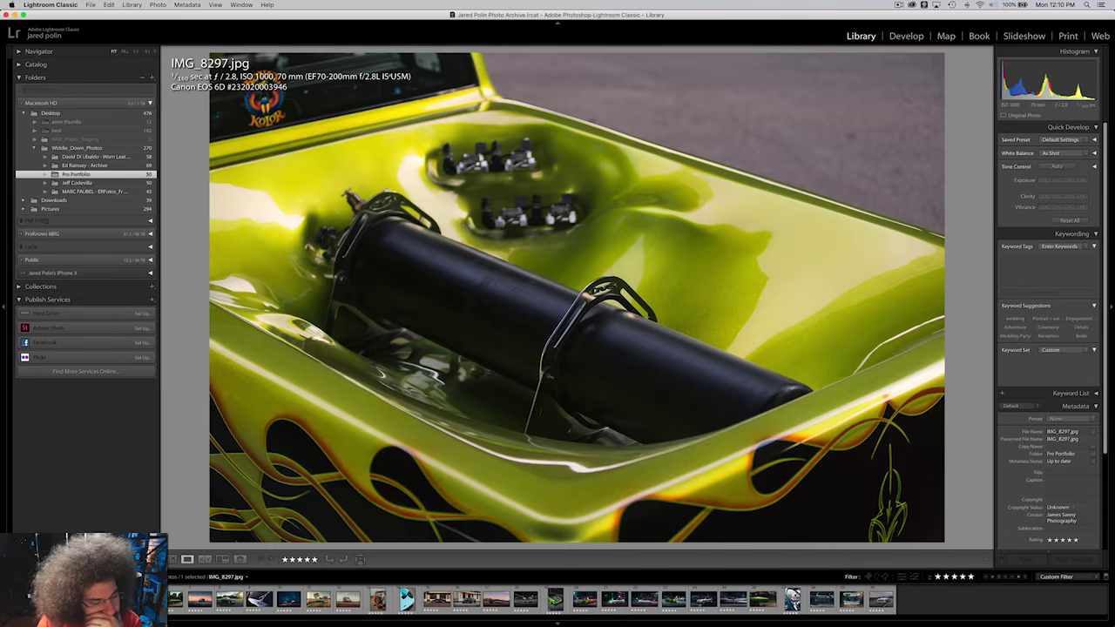
key("Right")
key("6")
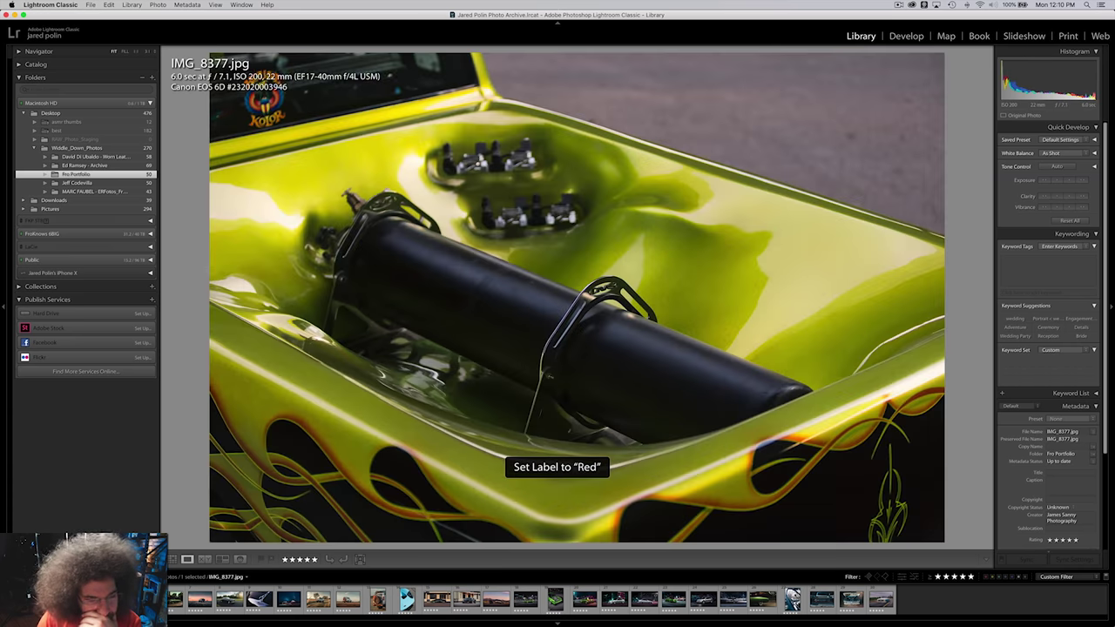
key("Left")
key("Left")
key("Right")
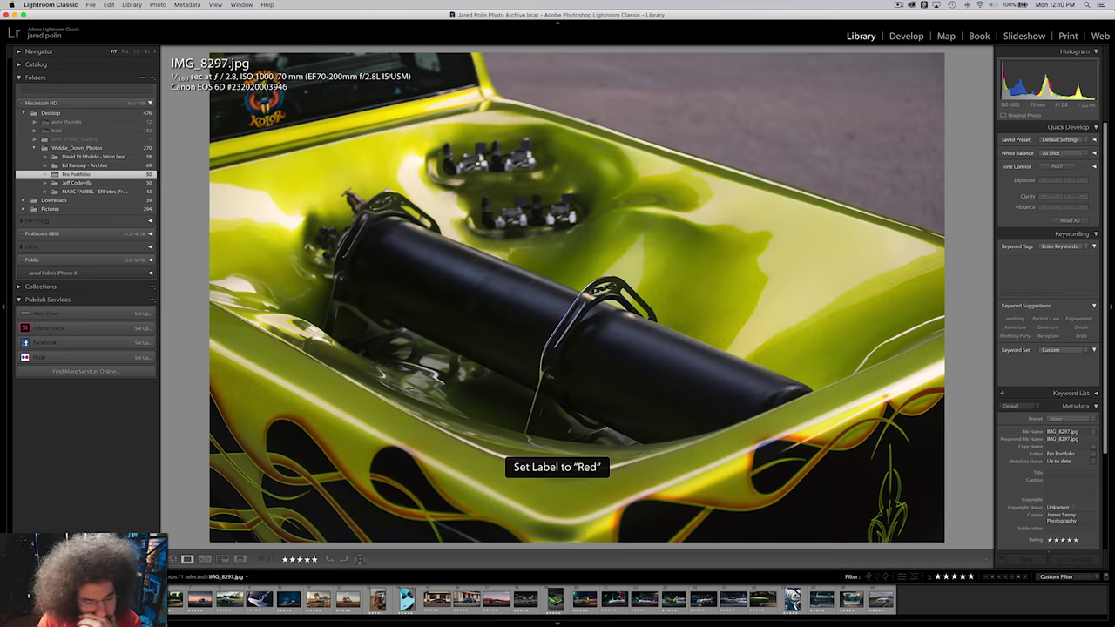
key("Right")
key("Right")
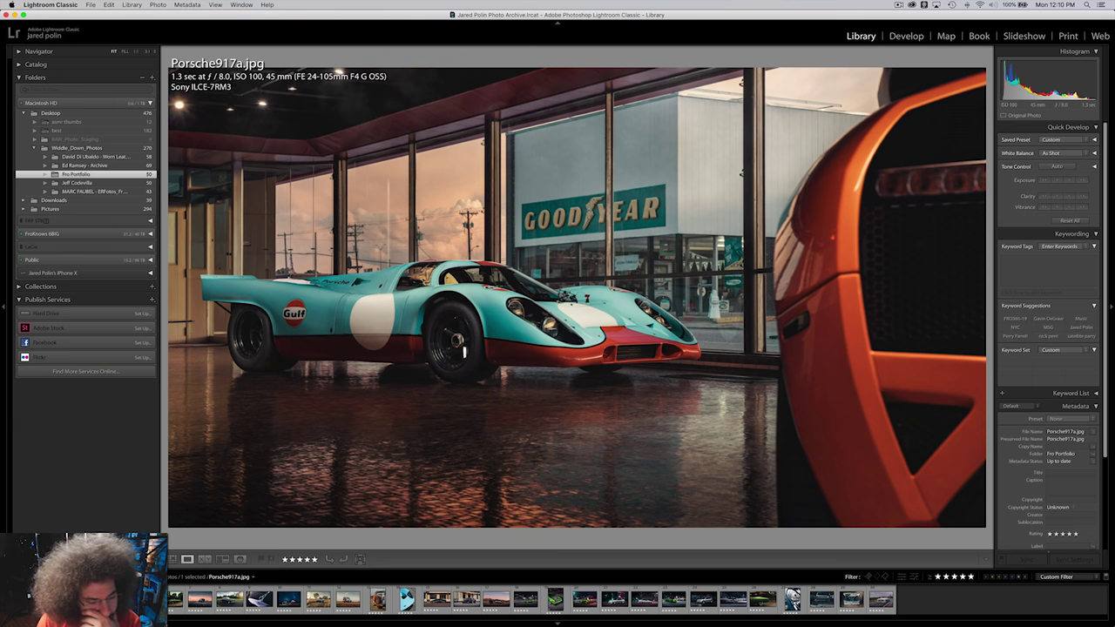
key("Right")
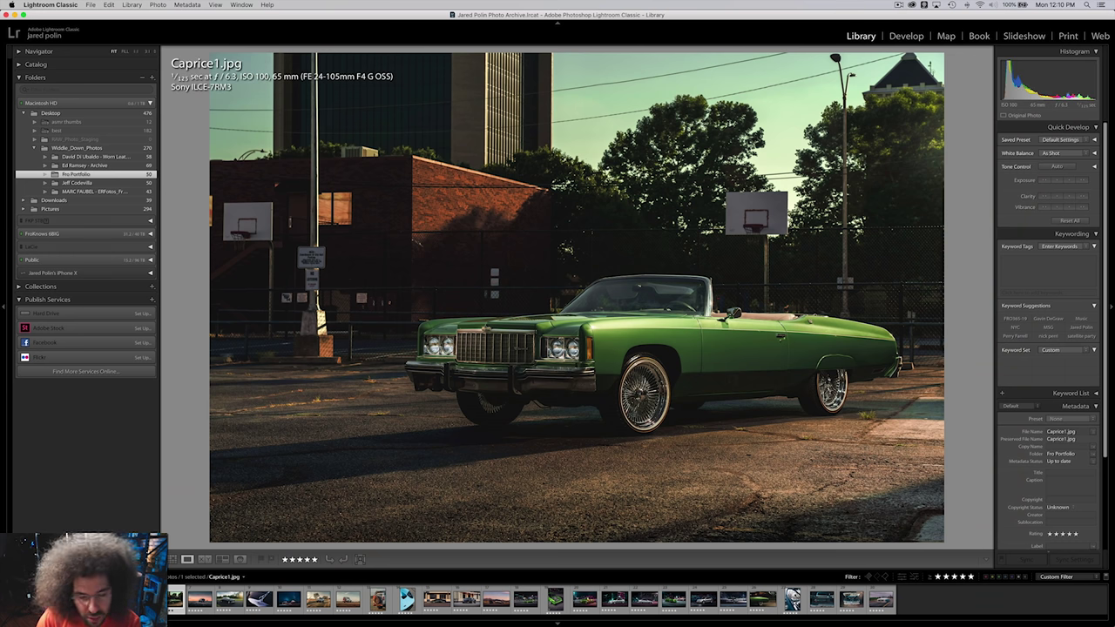
Mark Caprice1, Salas62, jag1, jag8 and Salas128 with red labels.
key("6")
key("Right")
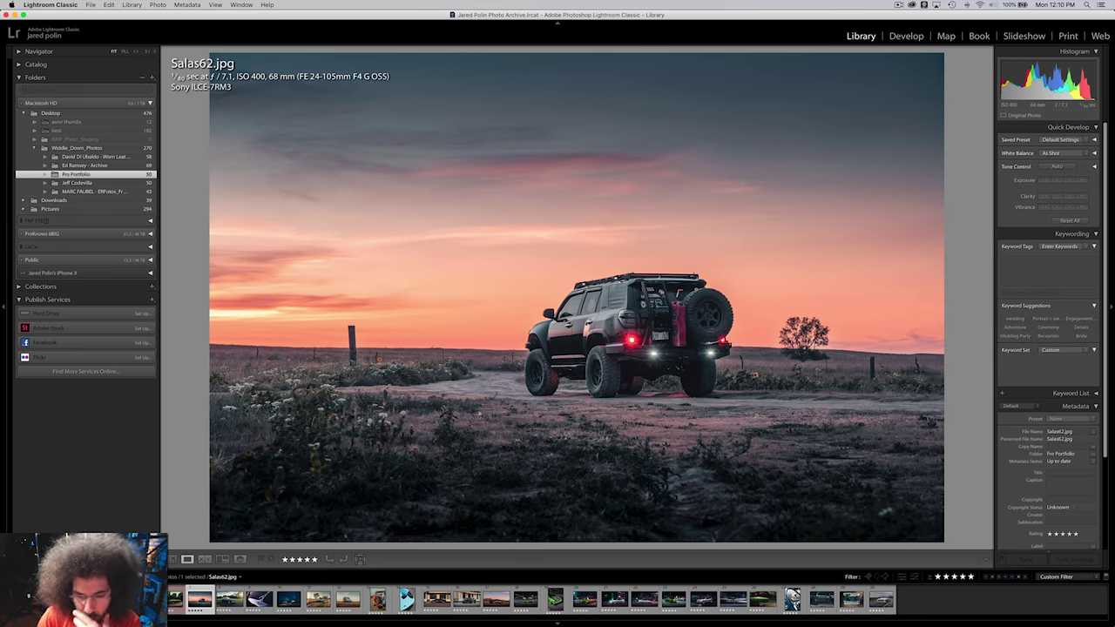
key("6")
key("Right")
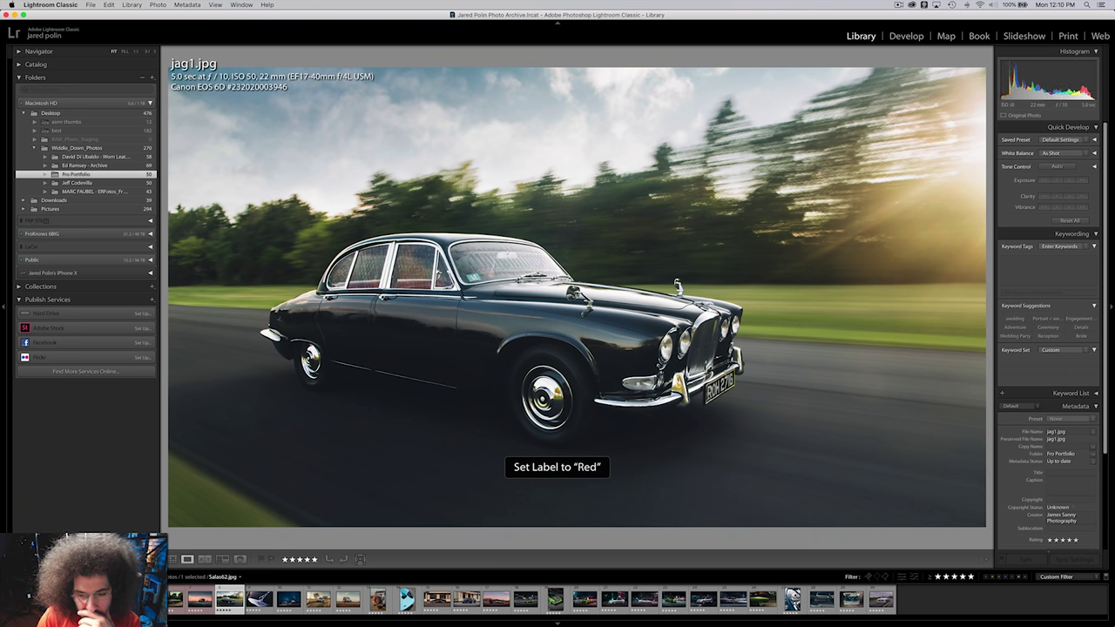
key("6")
key("Right")
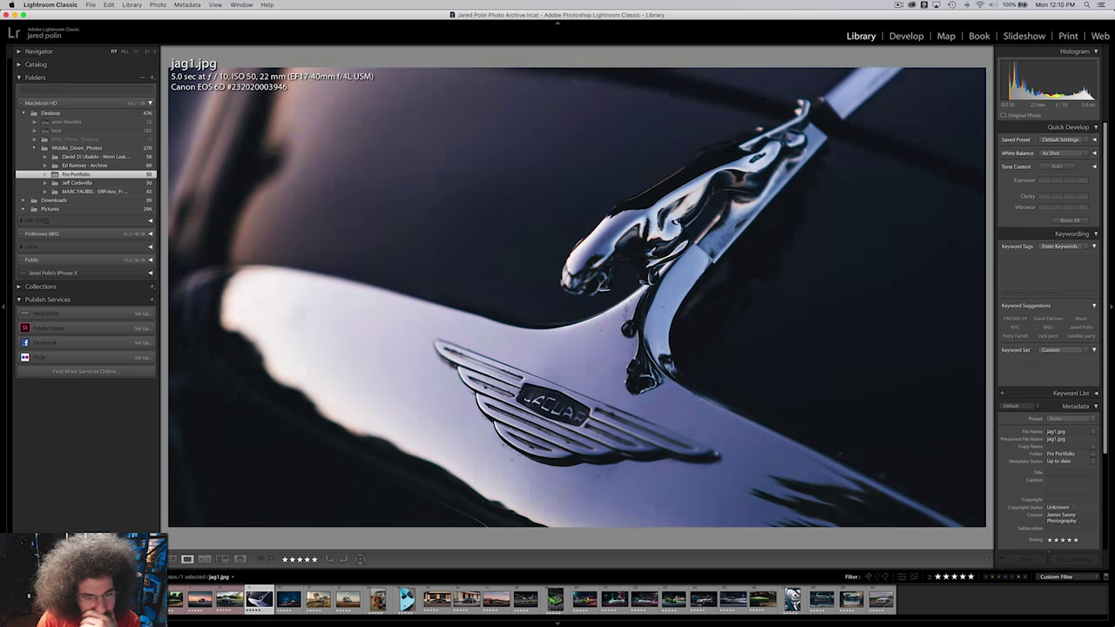
key("6")
key("Right")
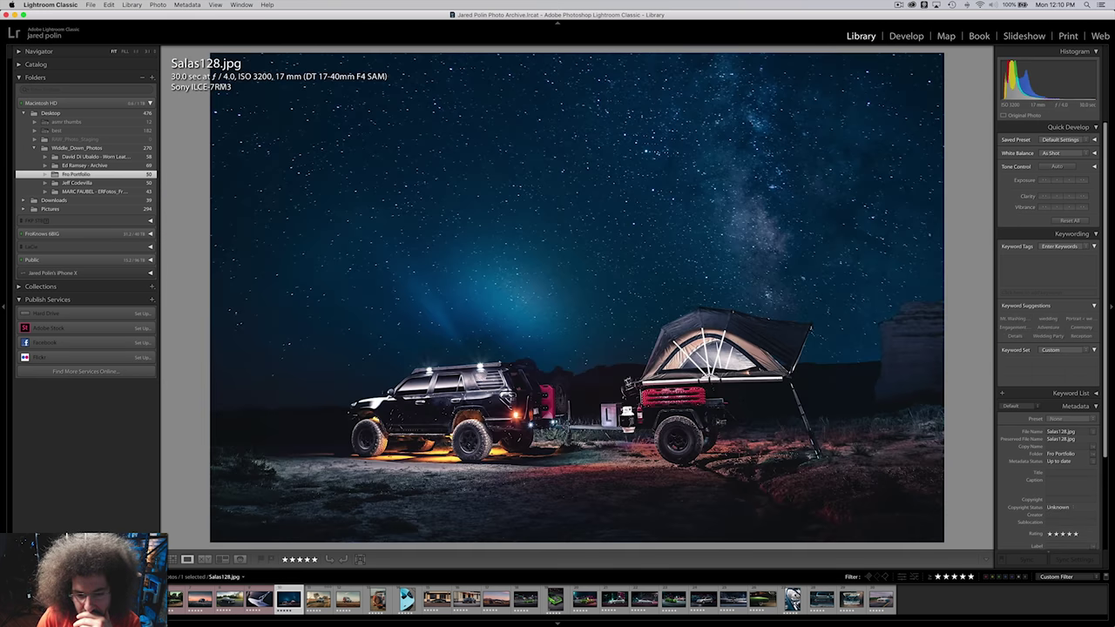
key("6")
Mark JH1, JH38 and JH31 with red labels, then move on to Holder27.
key("Right")
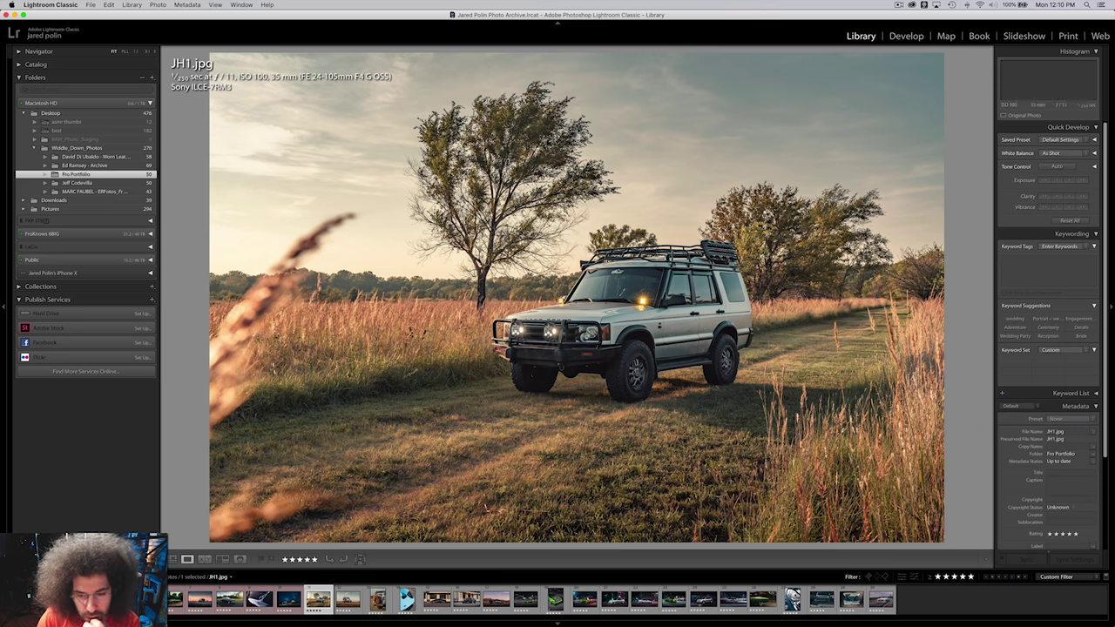
key("6")
key("Right")
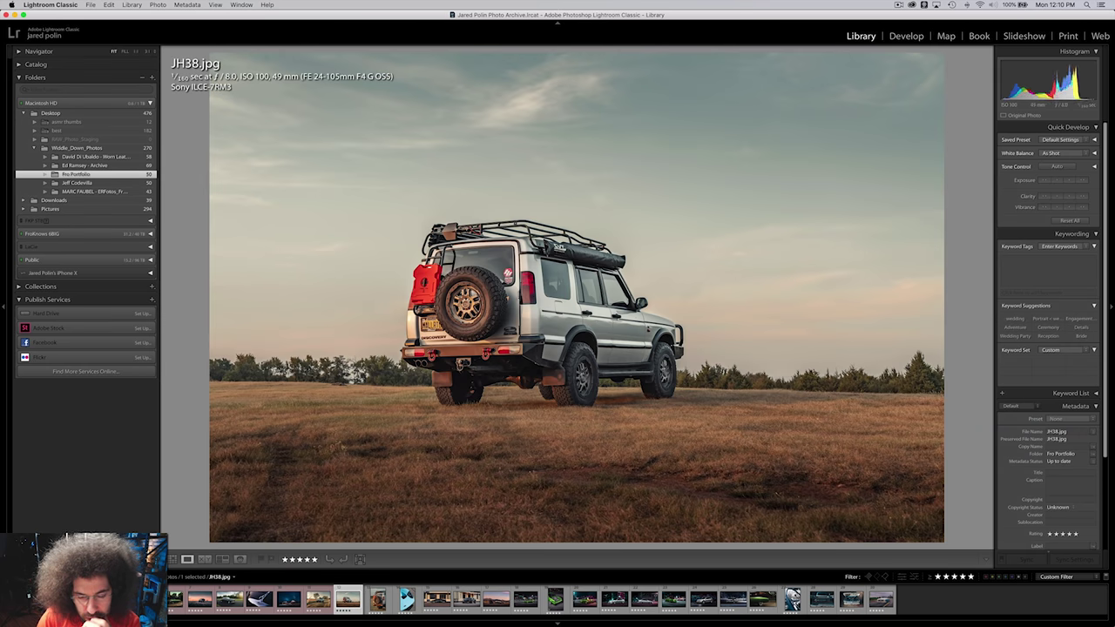
key("6")
key("Right")
key("6")
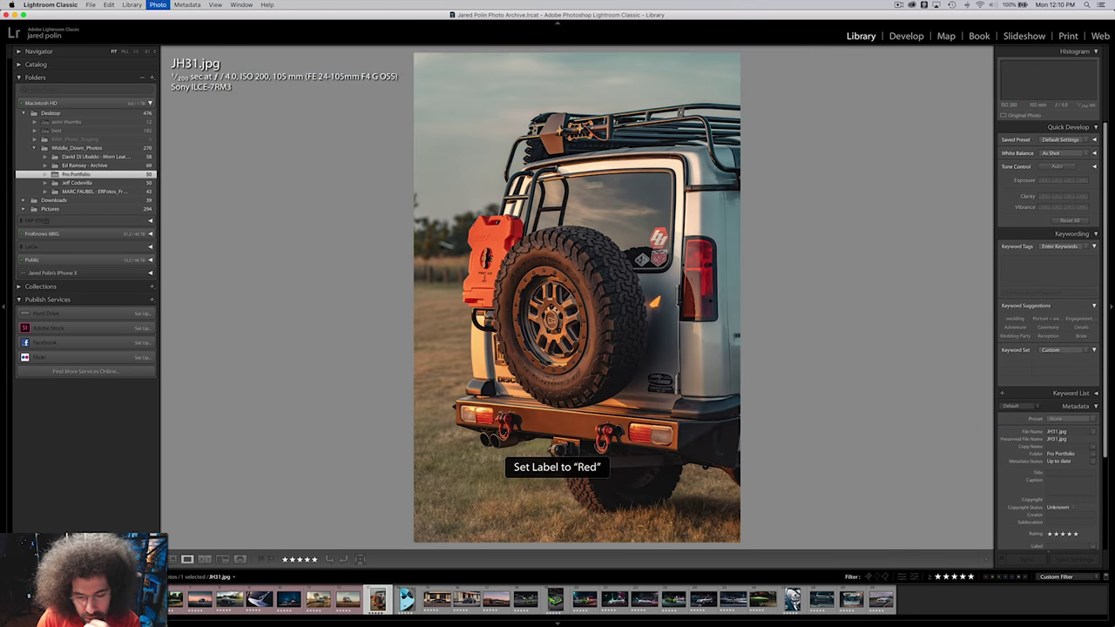
key("Right")
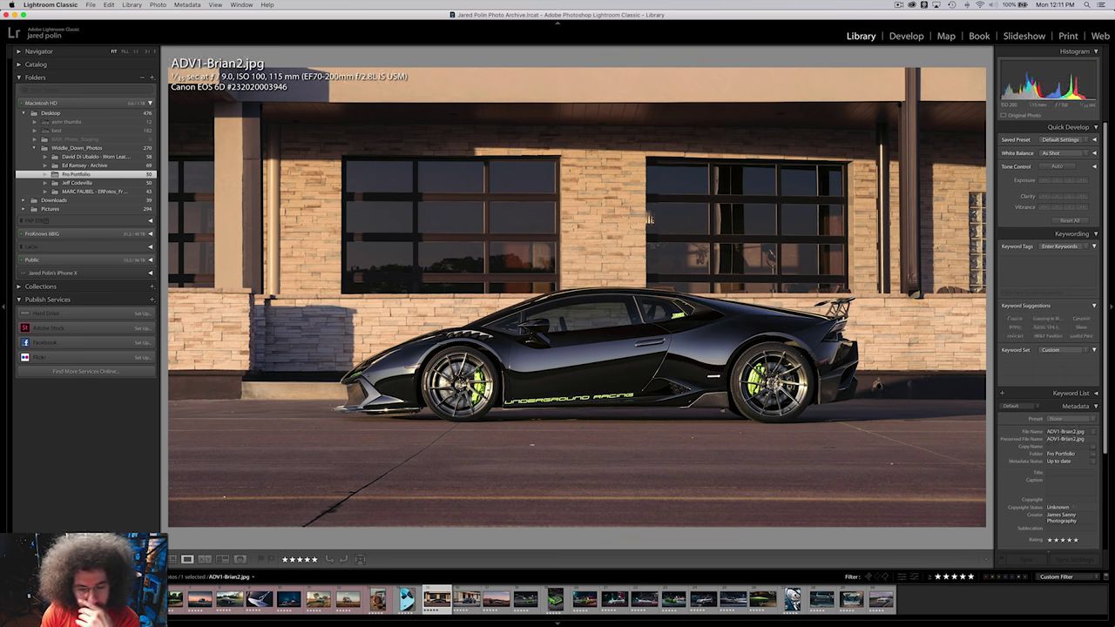
Compare the neighbouring Lambo and Golf shots, settling back on ADV1-Brian1.jpg.
key("Right")
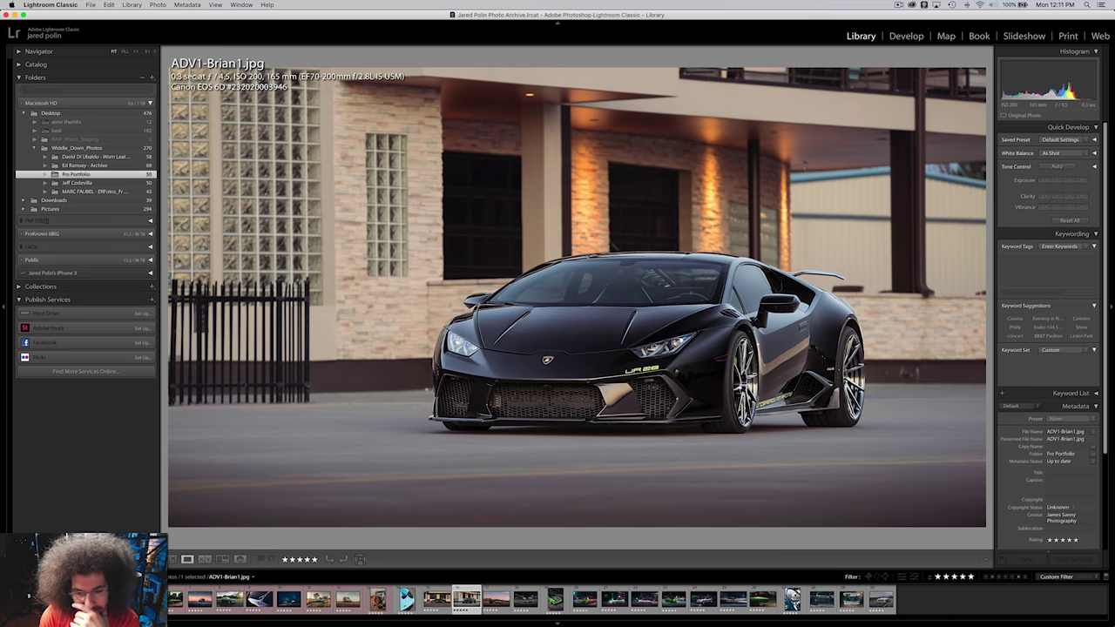
key("Left")
key("Right")
key("Right")
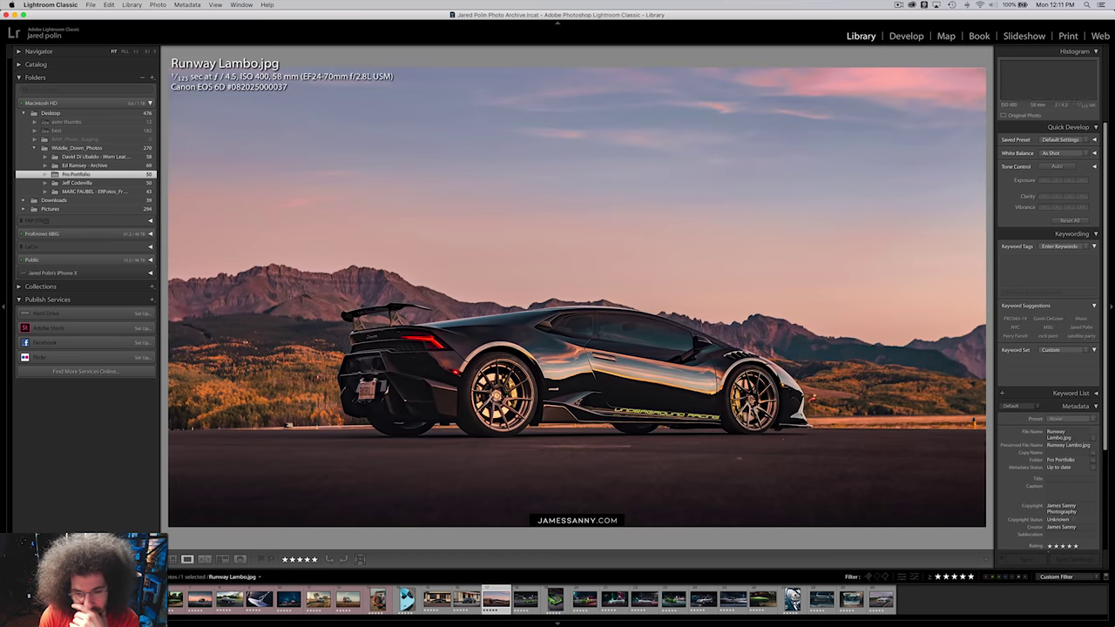
key("Right")
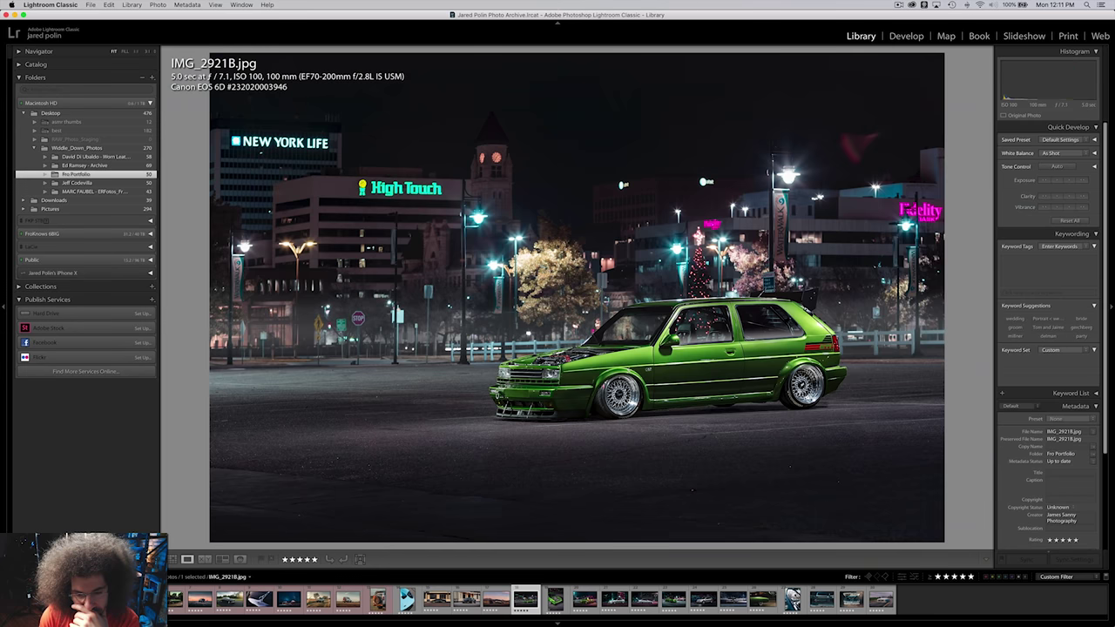
key("Left")
key("Left")
key("Left")
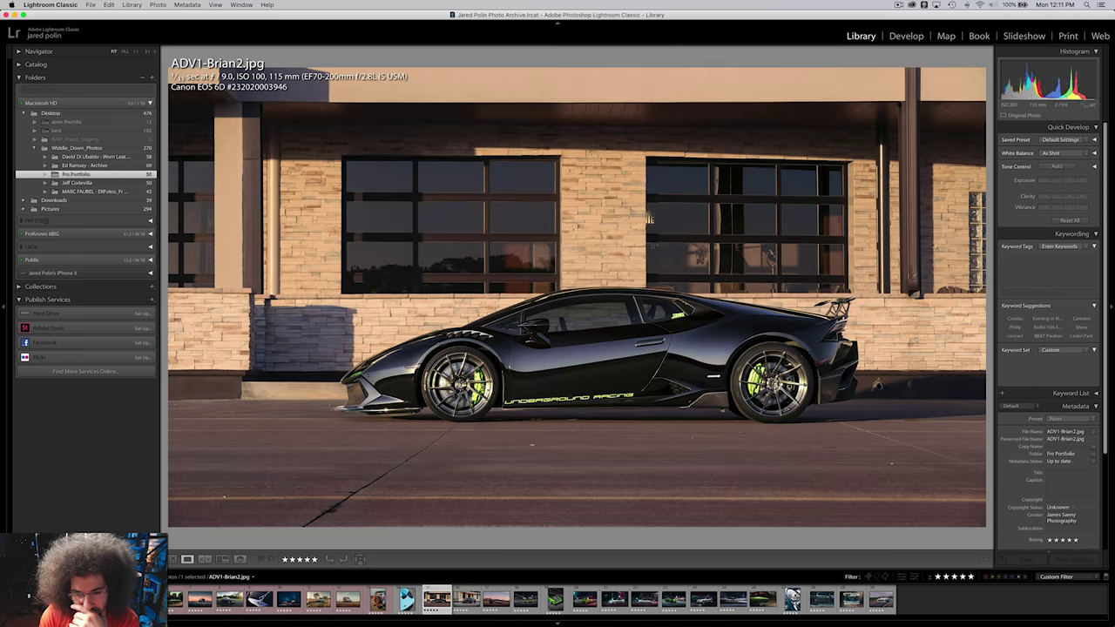
key("Right")
key("Right")
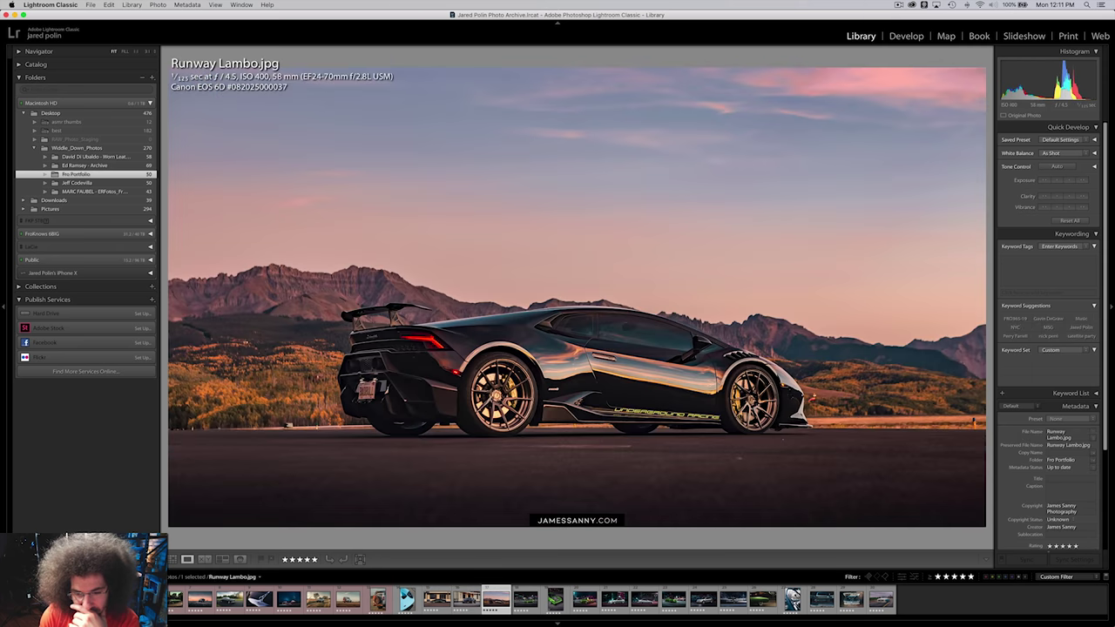
key("Left")
key("Left")
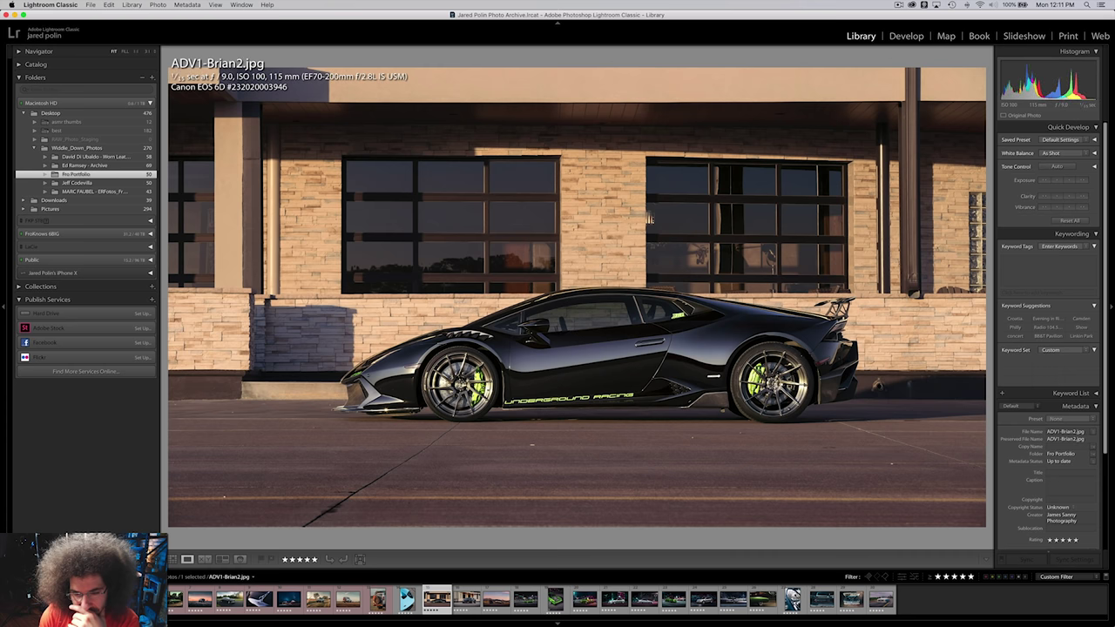
key("Right")
Give ADV1-Brian1.jpg and Runway Lambo.jpg red labels.
key("6")
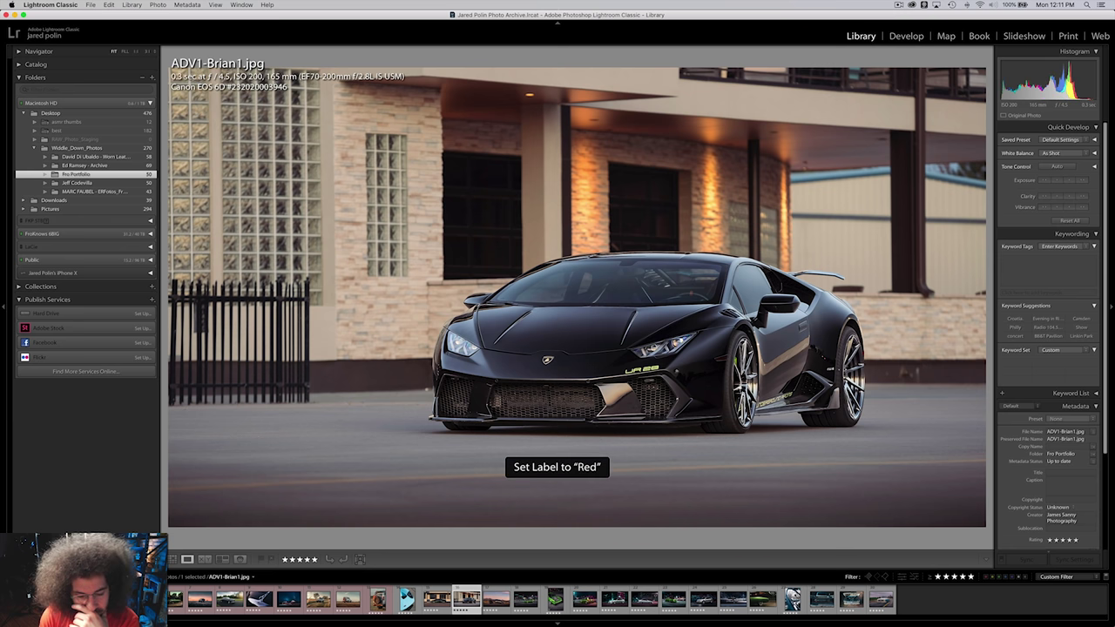
key("Right")
key("6")
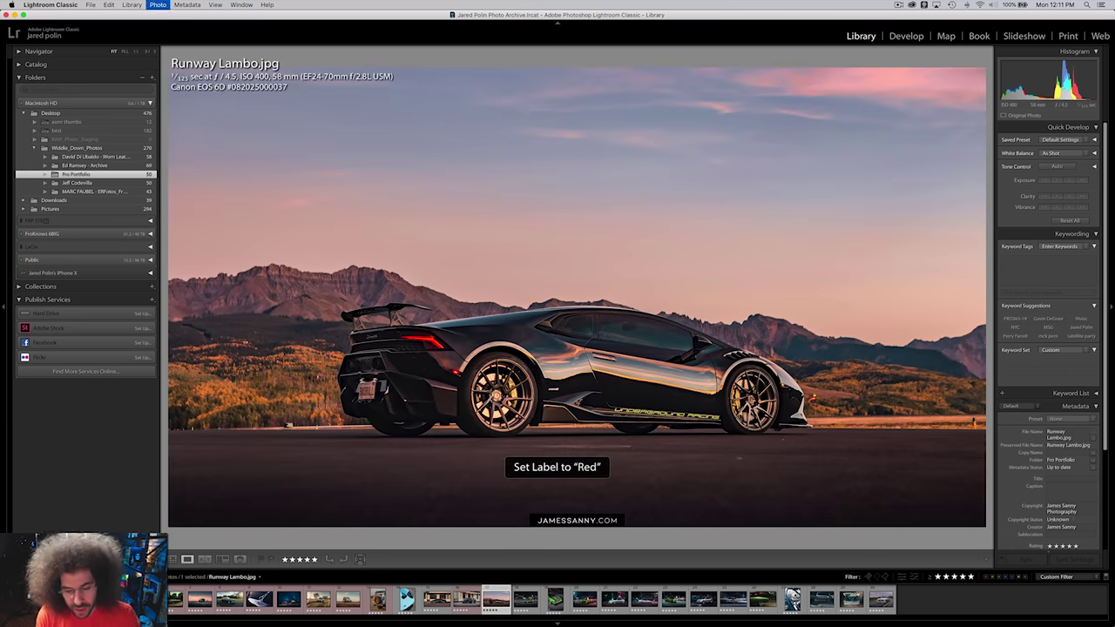
Clear the rating filter to view all photos, then restore the five-star filter.
left_click(937, 577)
left_click(937, 577)
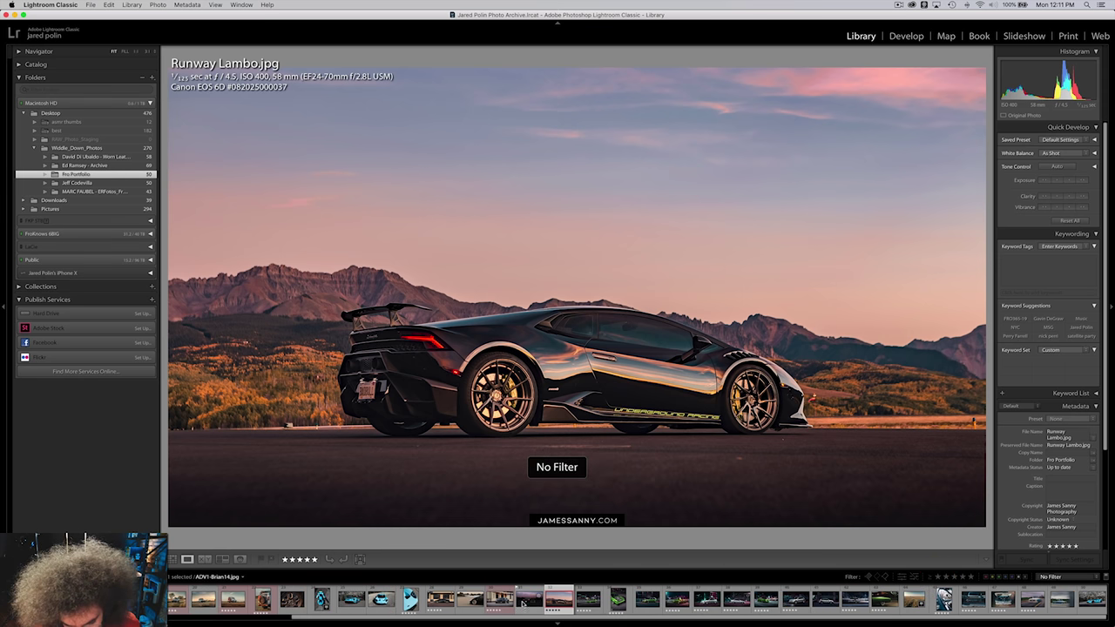
left_click(522, 601)
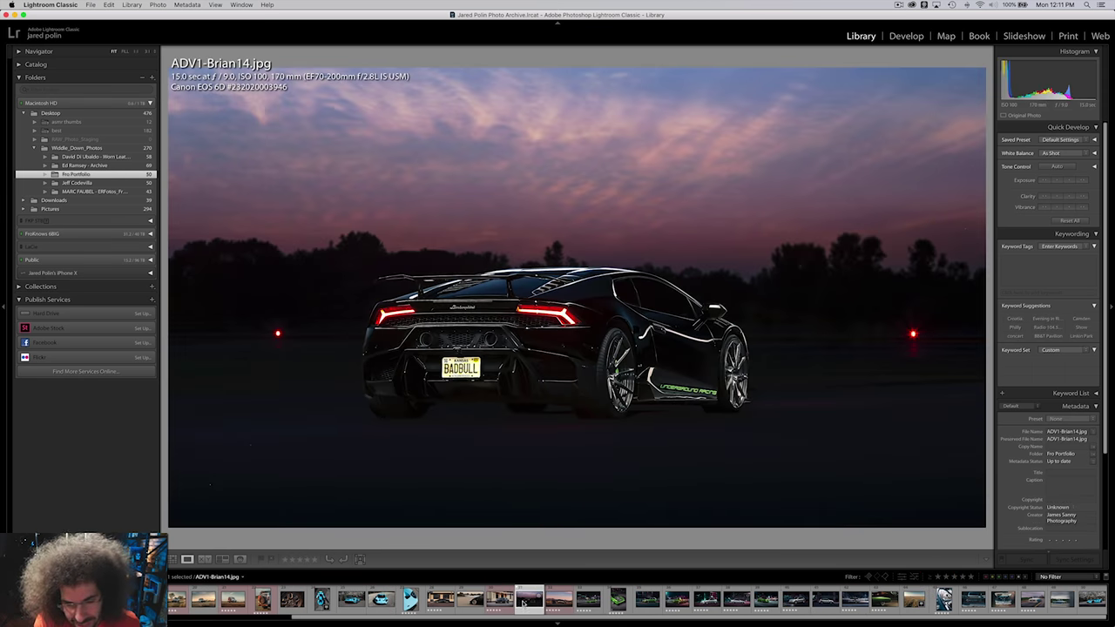
left_click(972, 577)
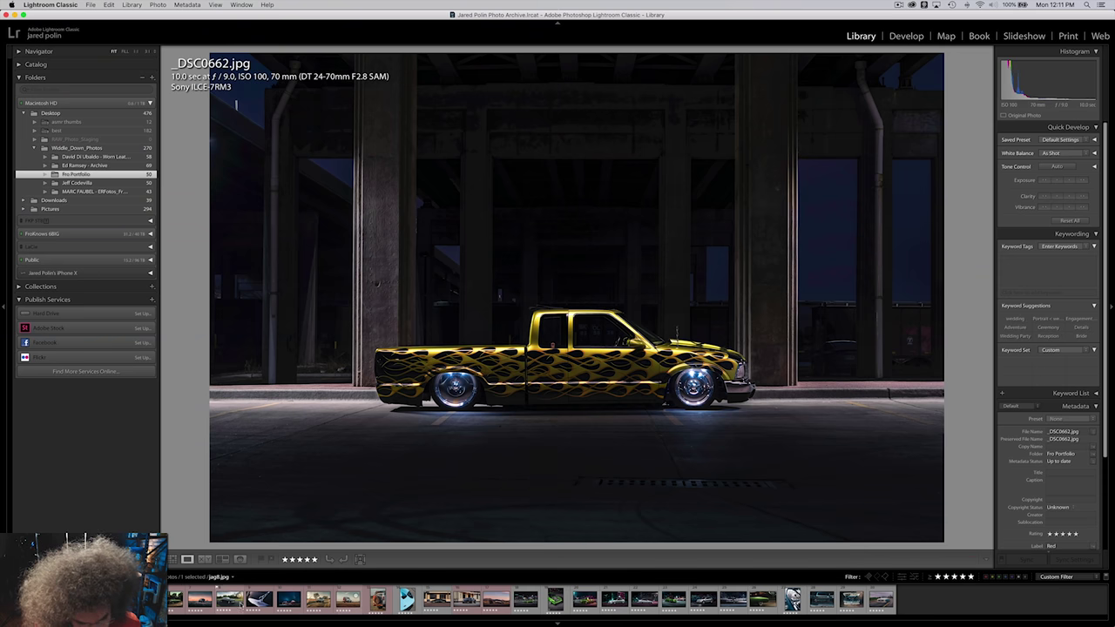
Label the green VW shot IMG_2978-1 and IMG_3067B red.
left_click(490, 598)
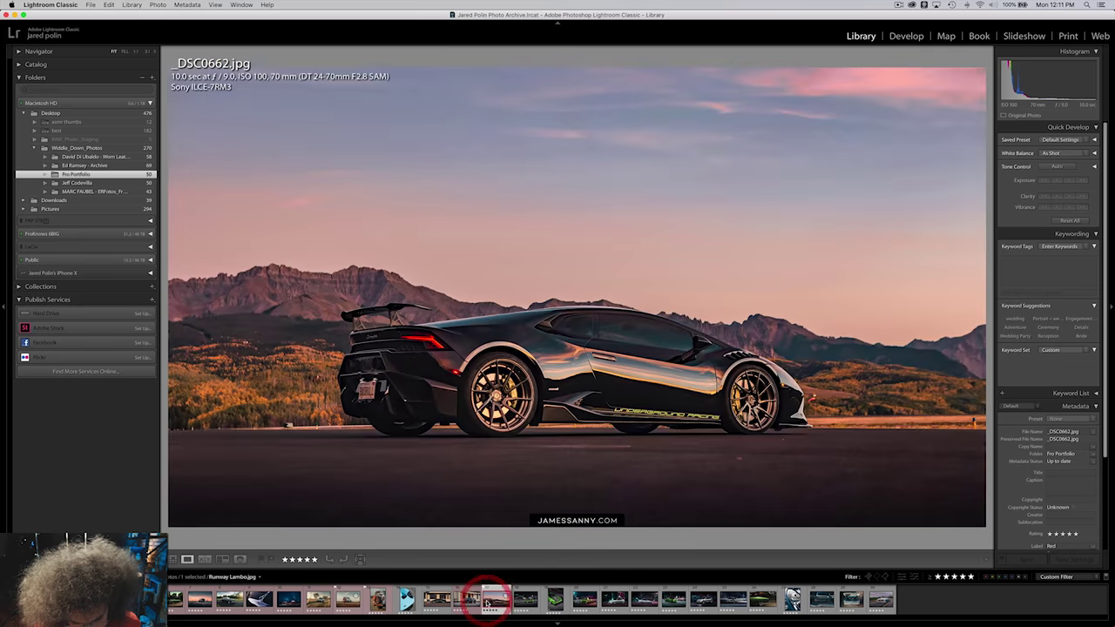
left_click(525, 600)
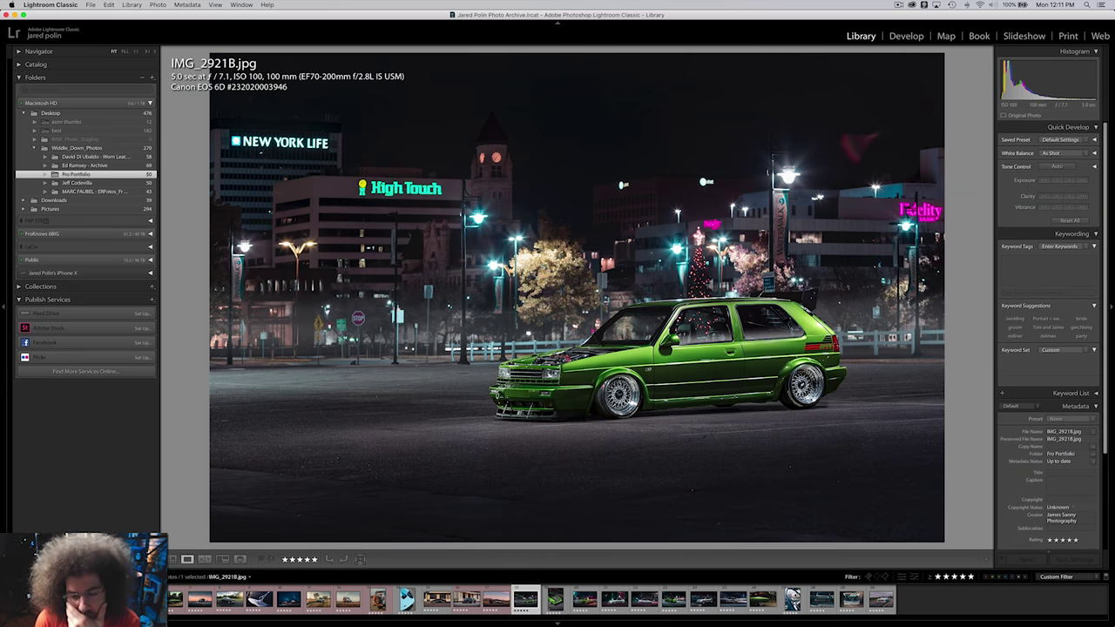
left_click(555, 598)
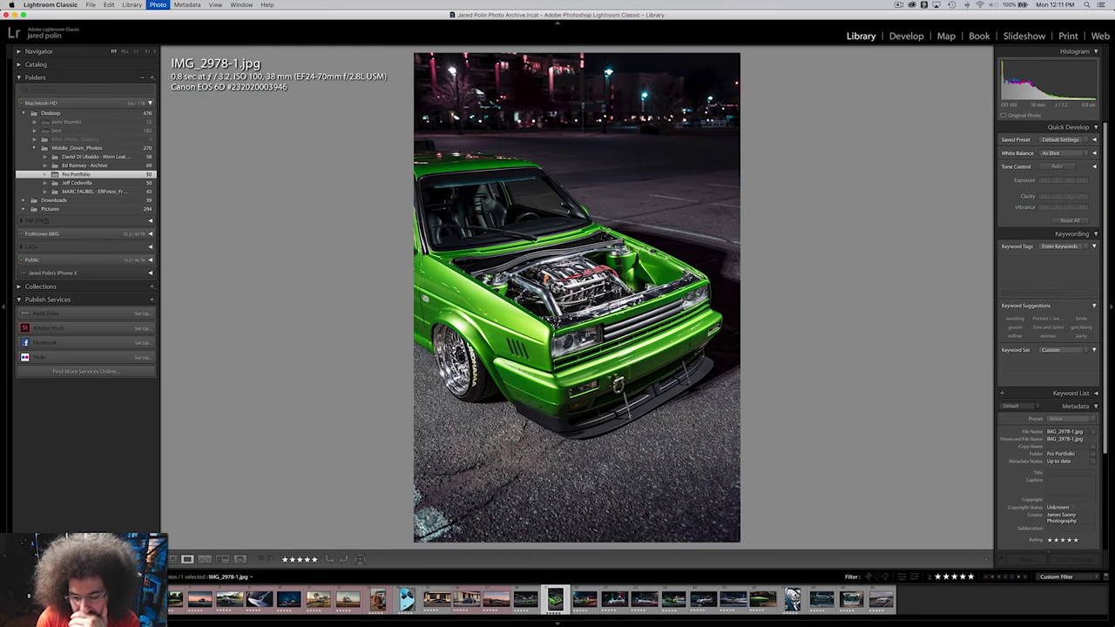
key("6")
key("Right")
key("6")
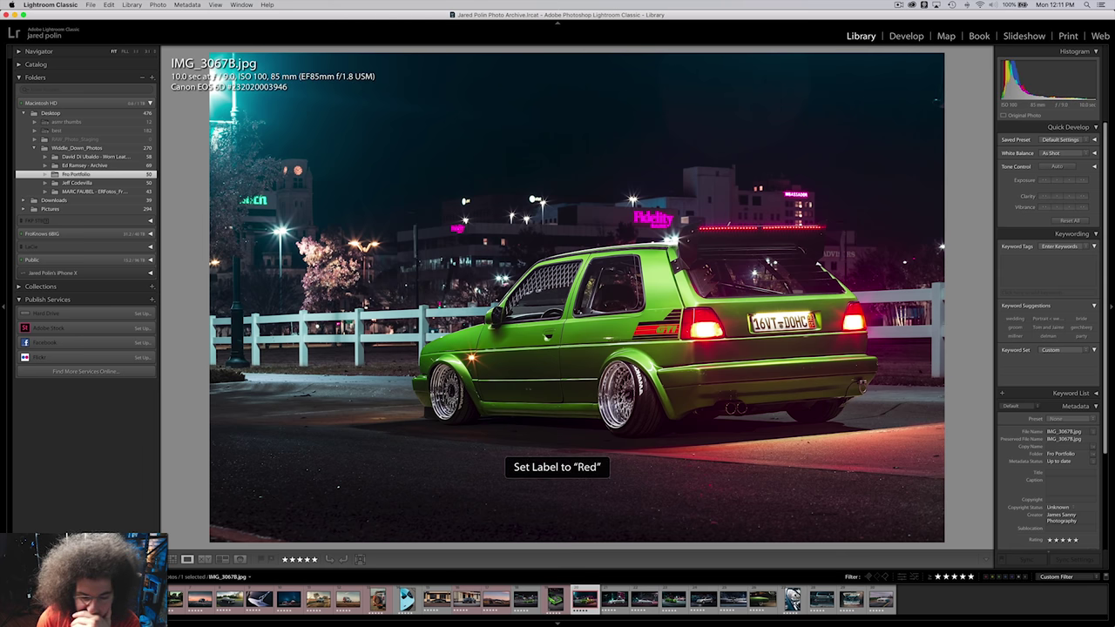
Label Ben Rigshot 1 - Super Street, IMG_3220 and IMG_3248 red.
key("Right")
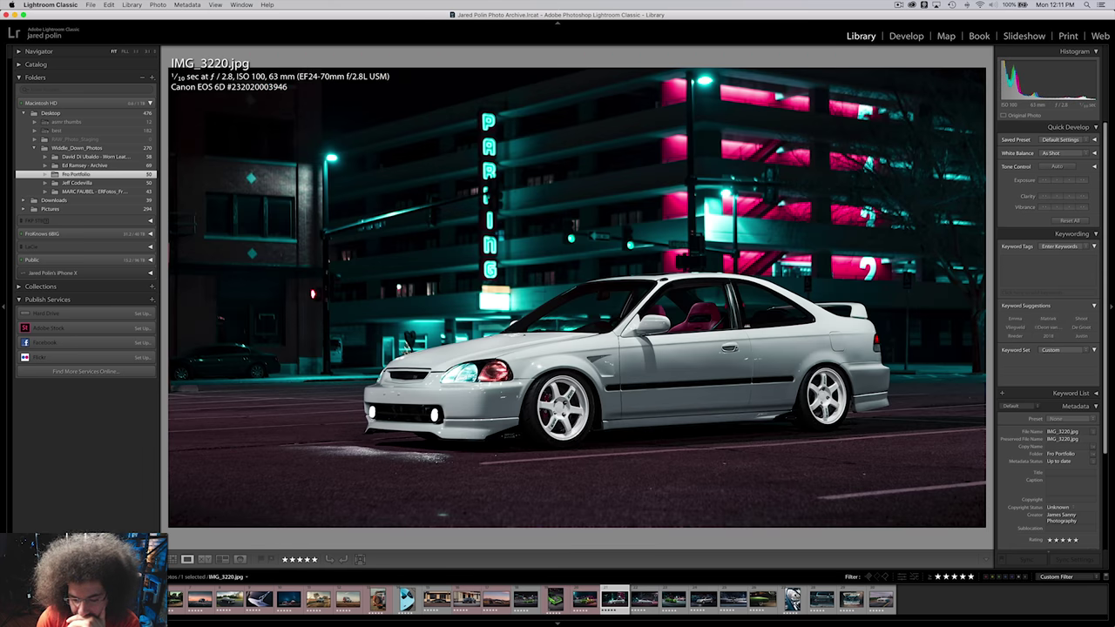
key("Right")
key("Right")
key("6")
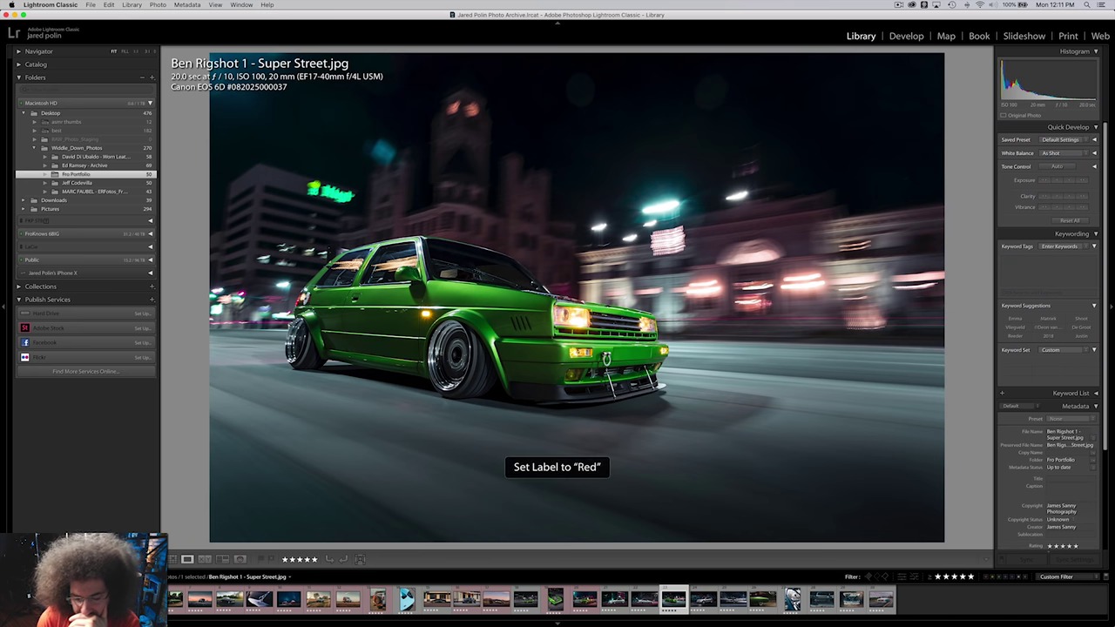
key("Left")
key("Left")
key("Left")
key("Left")
key("Left")
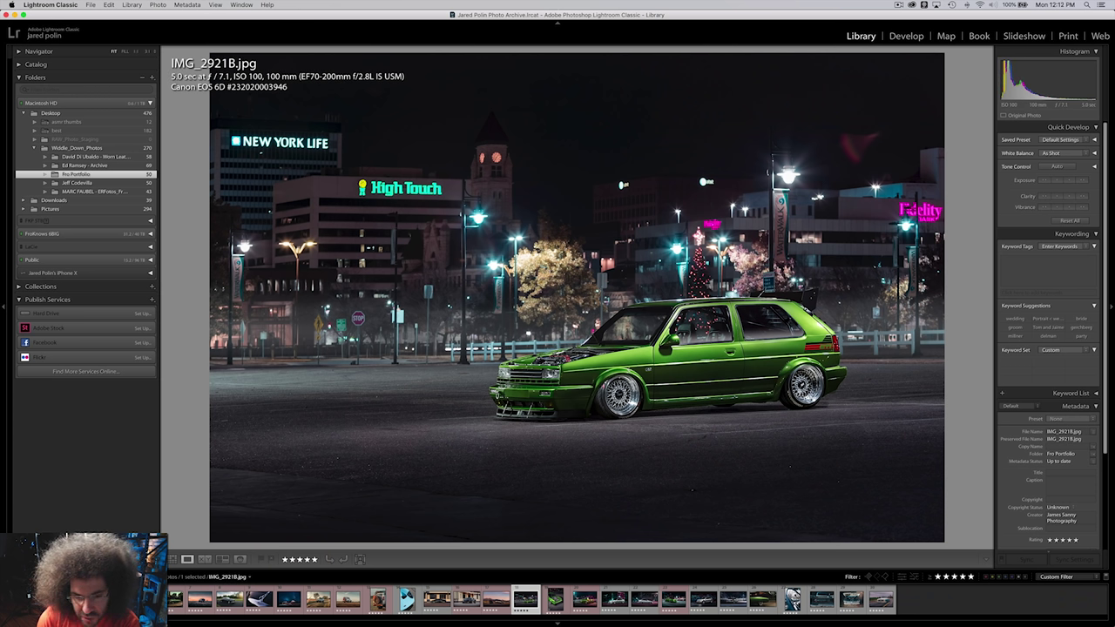
key("Right")
key("Right")
key("Right")
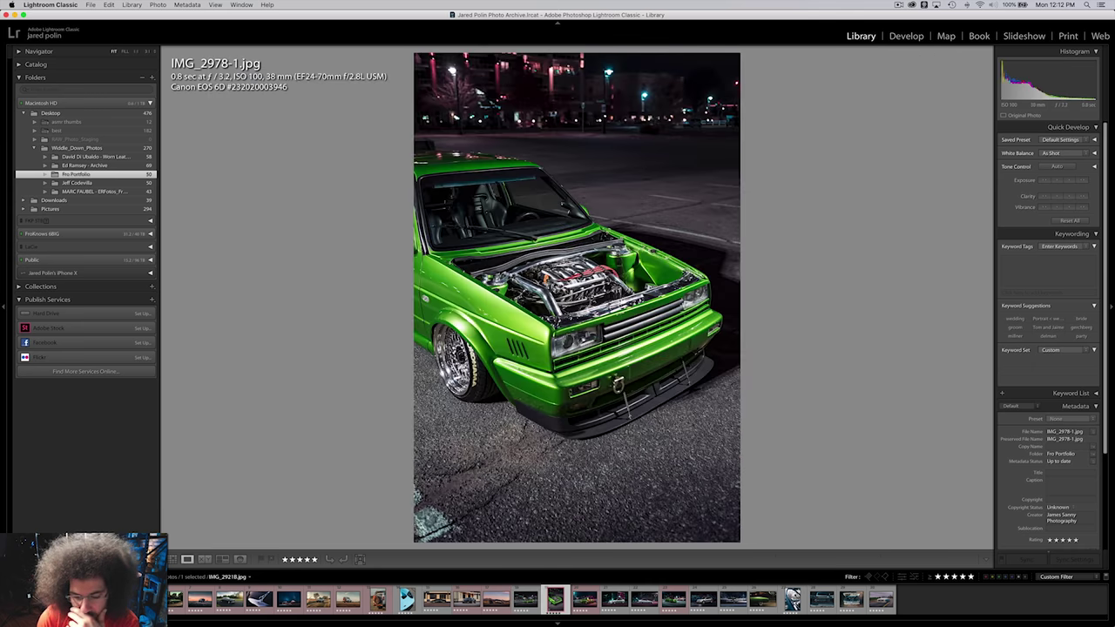
key("6")
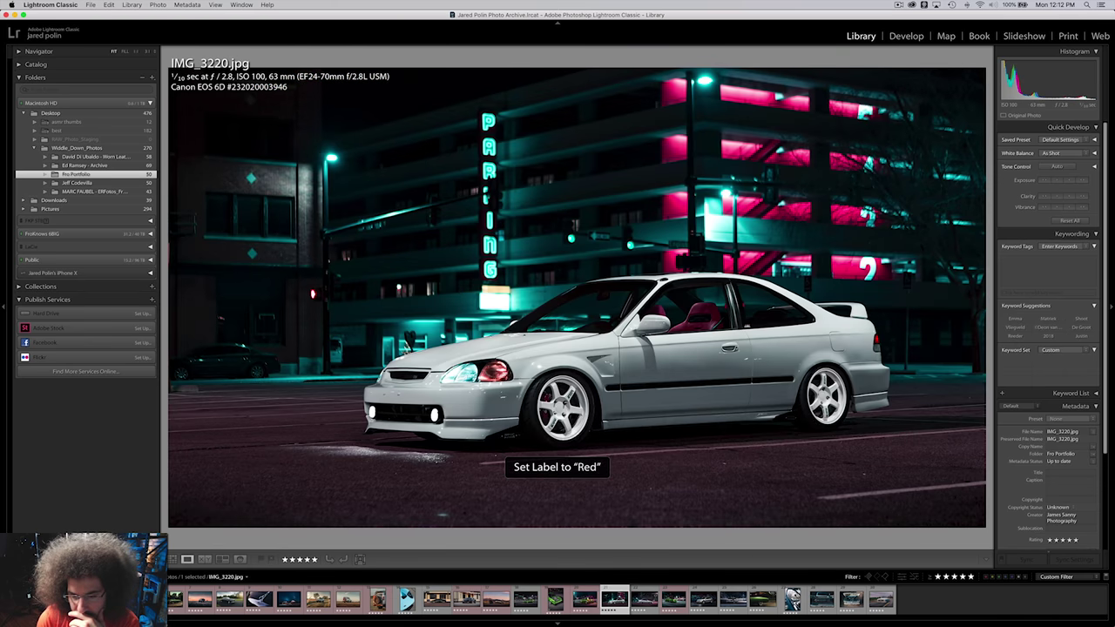
key("Right")
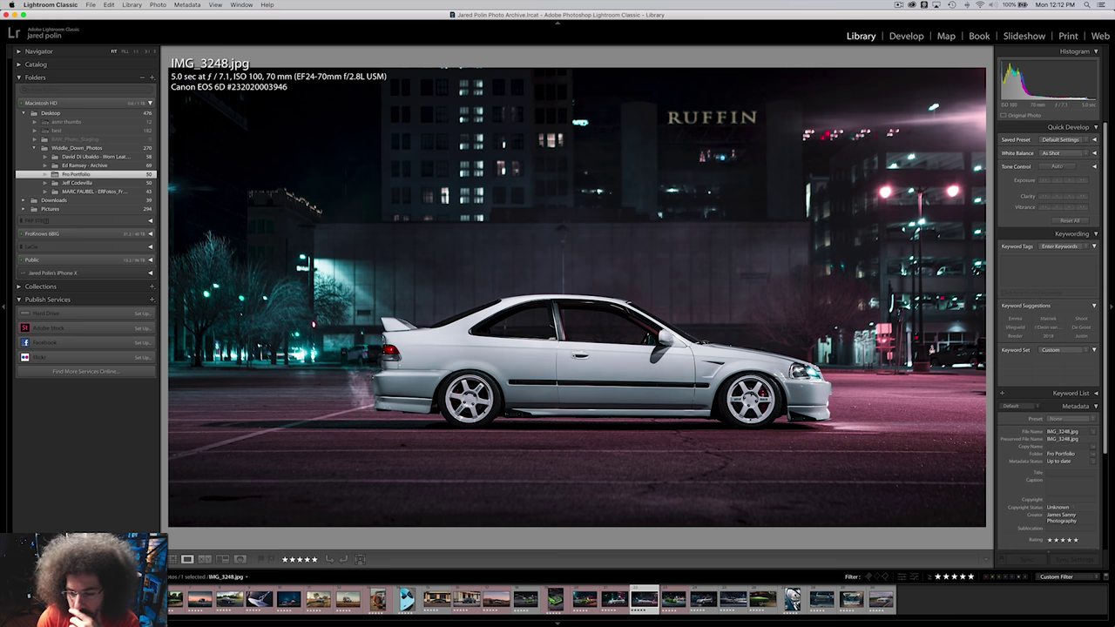
key("6")
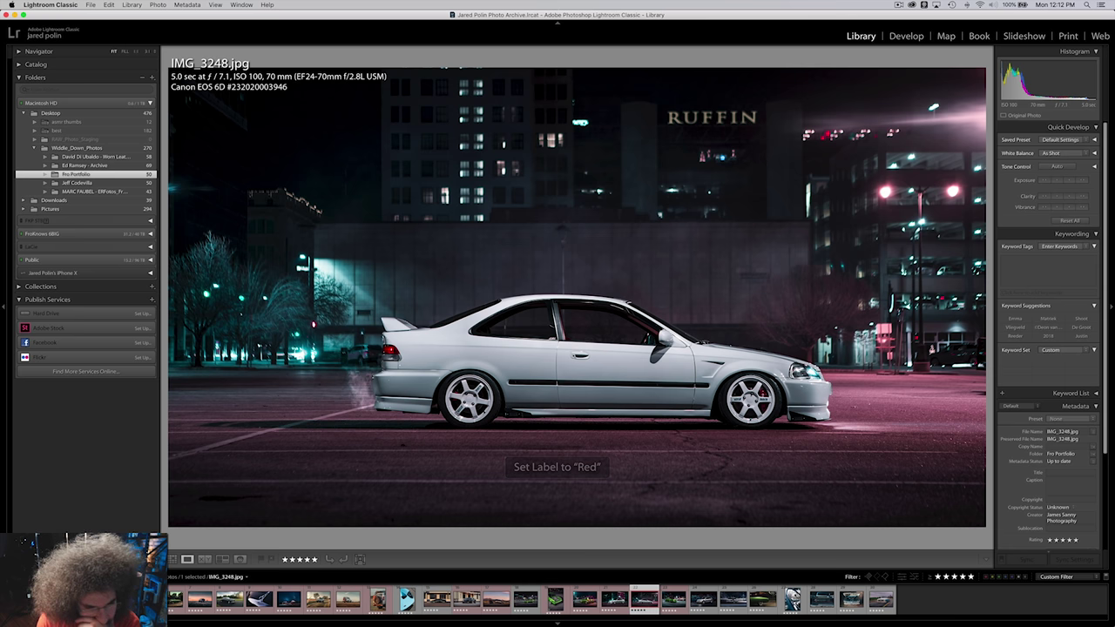
Label IMG_9576, IMG_9597 and Caprice2sm red.
key("Right")
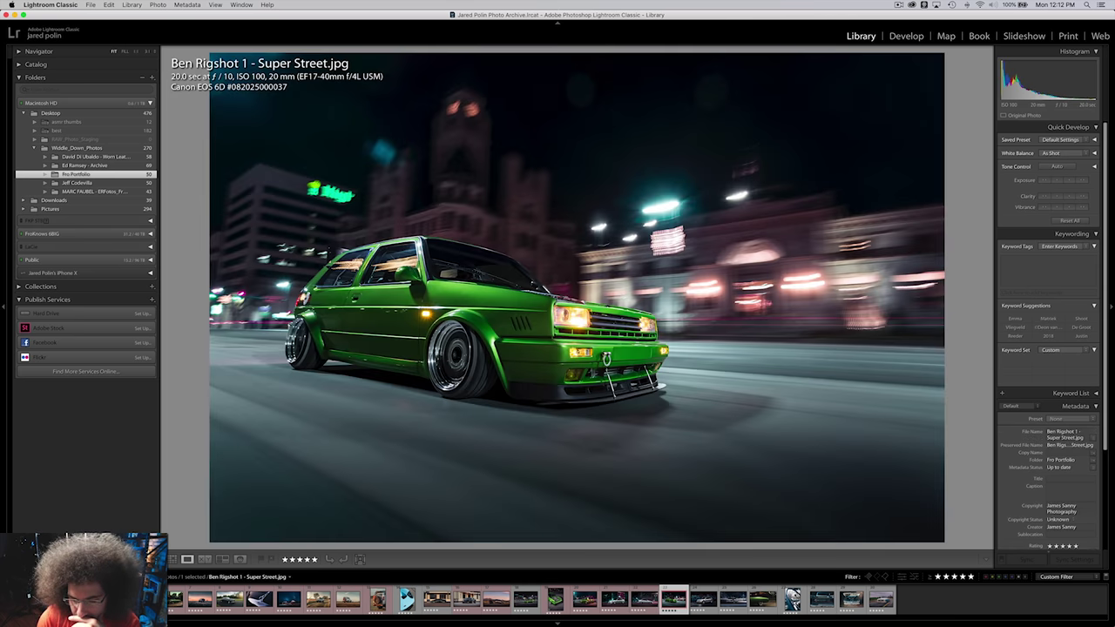
key("Right")
key("6")
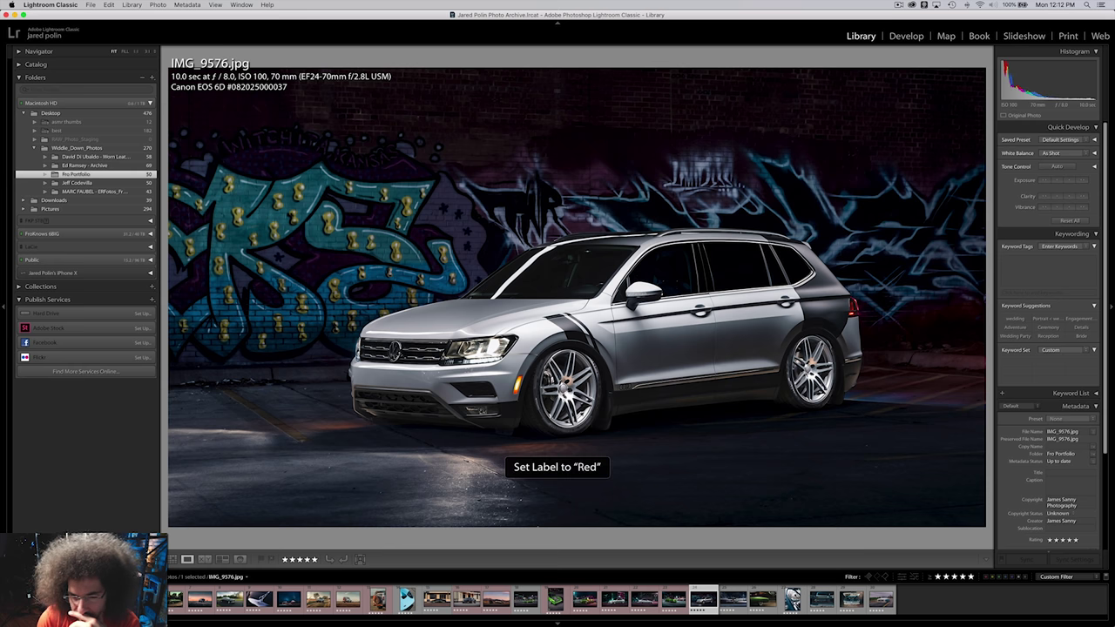
key("Right")
key("Right")
key("Left")
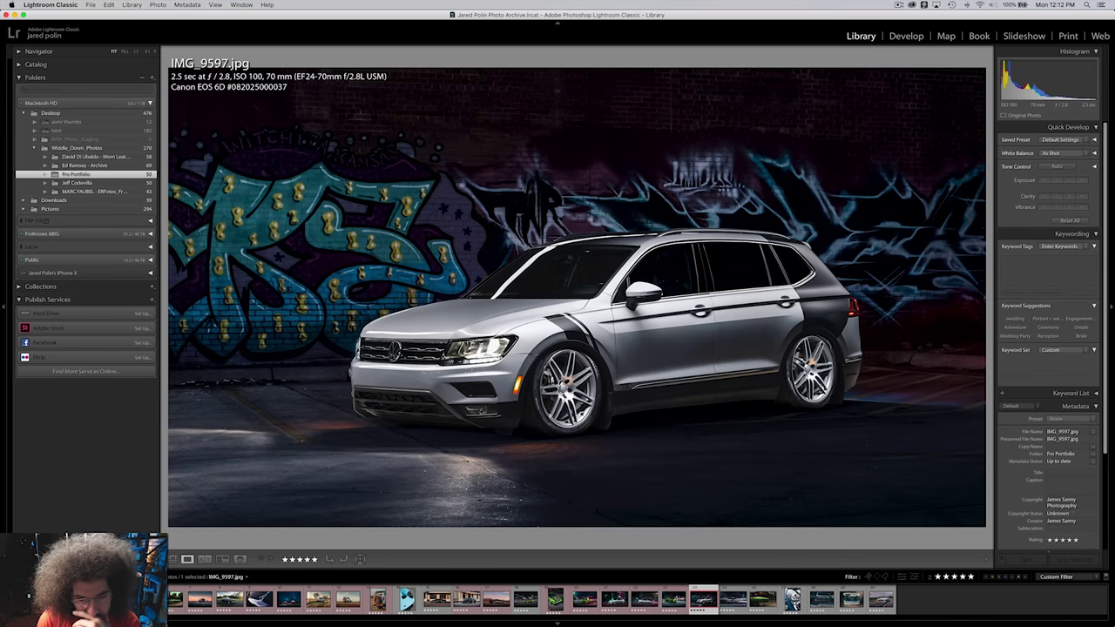
key("Right")
key("6")
key("Right")
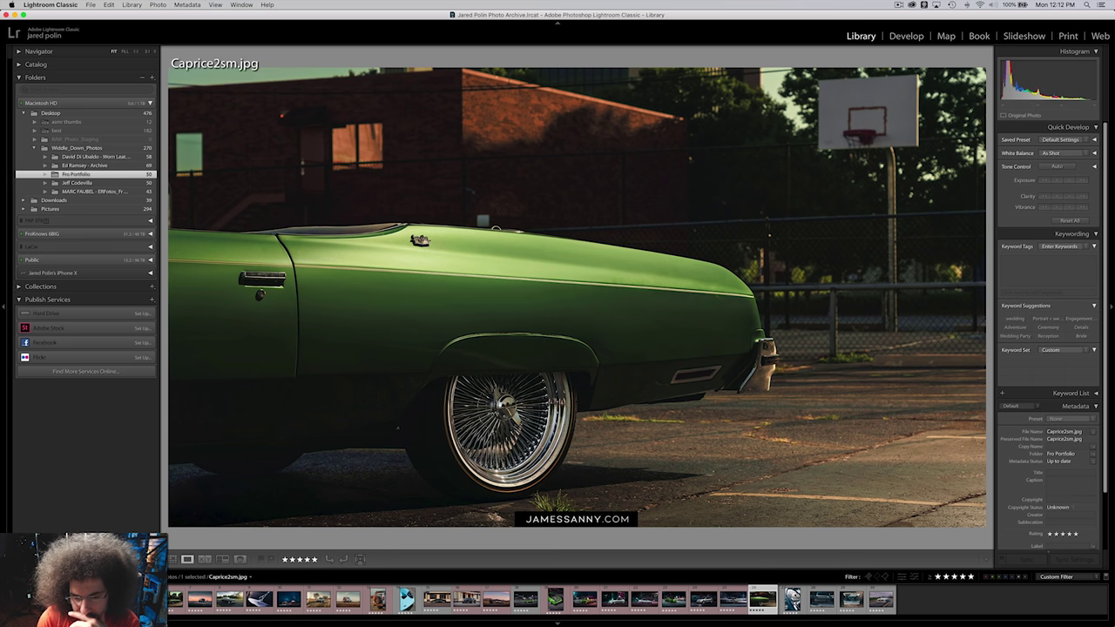
key("6")
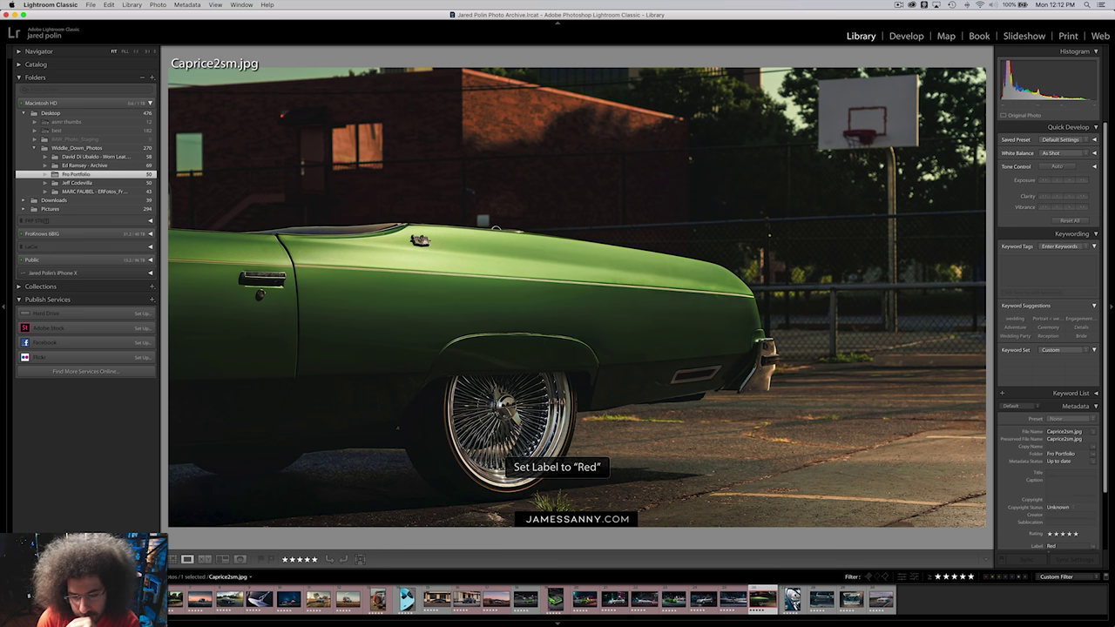
Label IMG_6517, the next truck photo and IMG_6733 red, leaving IMG_6610 unlabelled.
key("Right")
key("6")
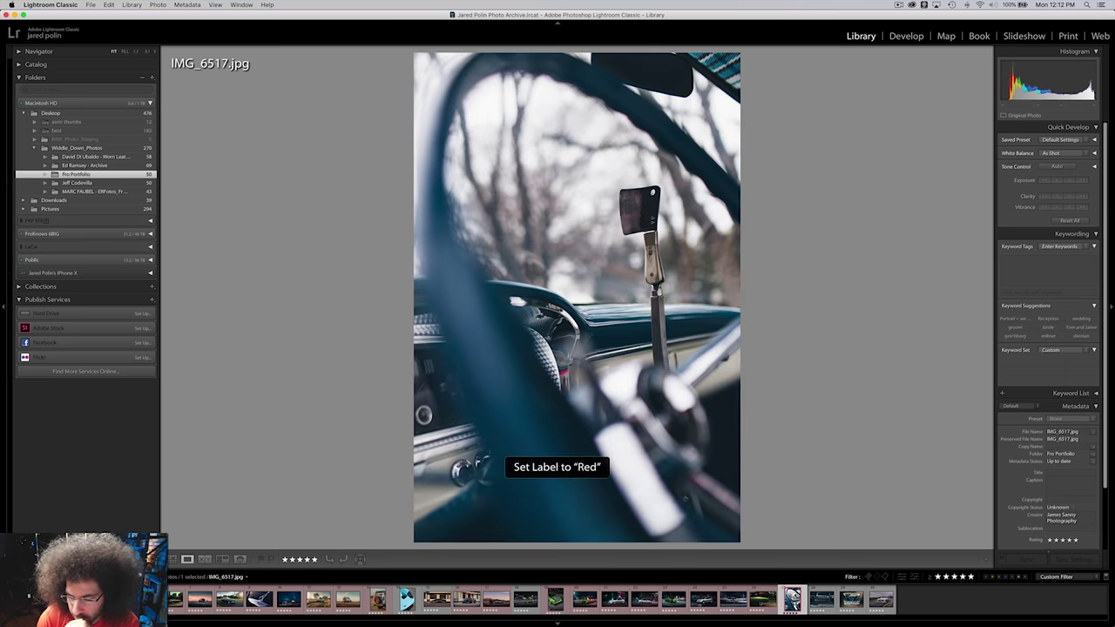
key("Right")
key("6")
key("Right")
key("6")
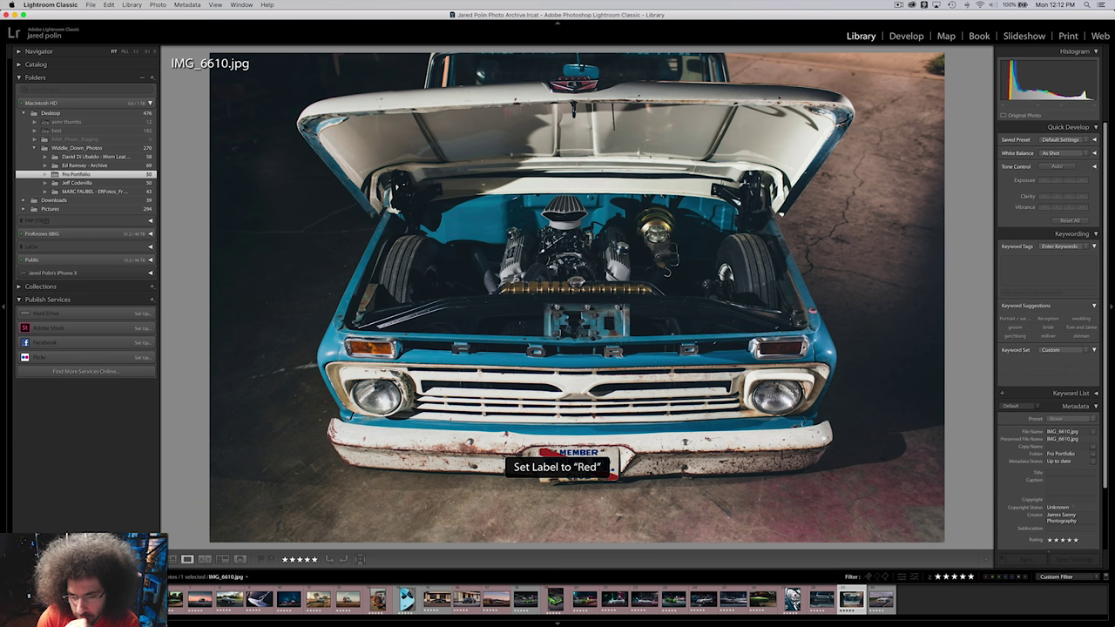
key("6")
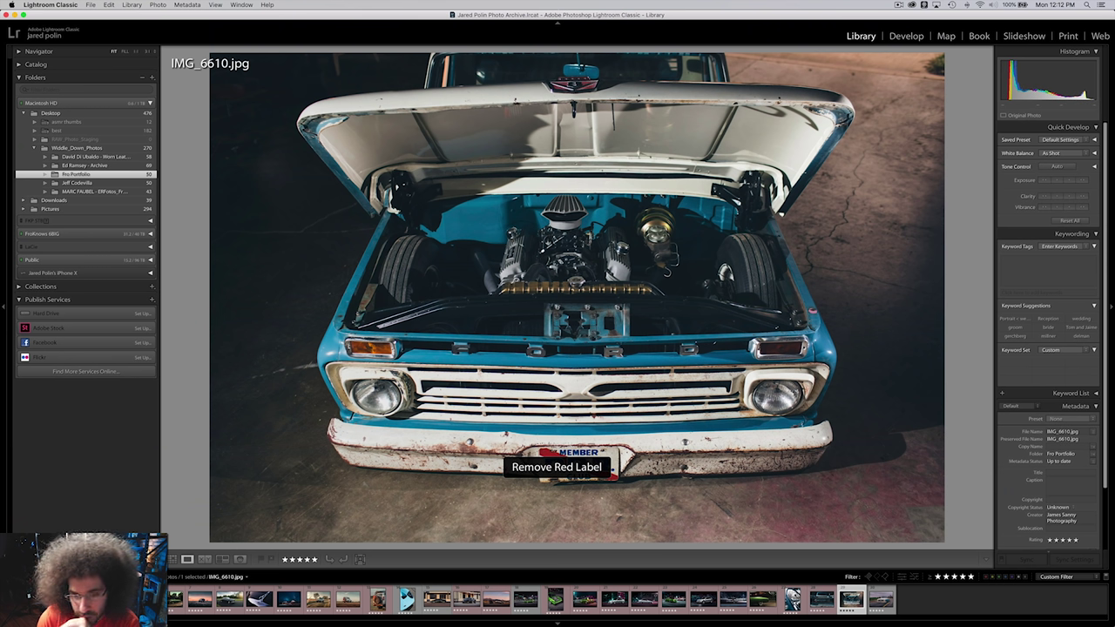
key("Right")
key("6")
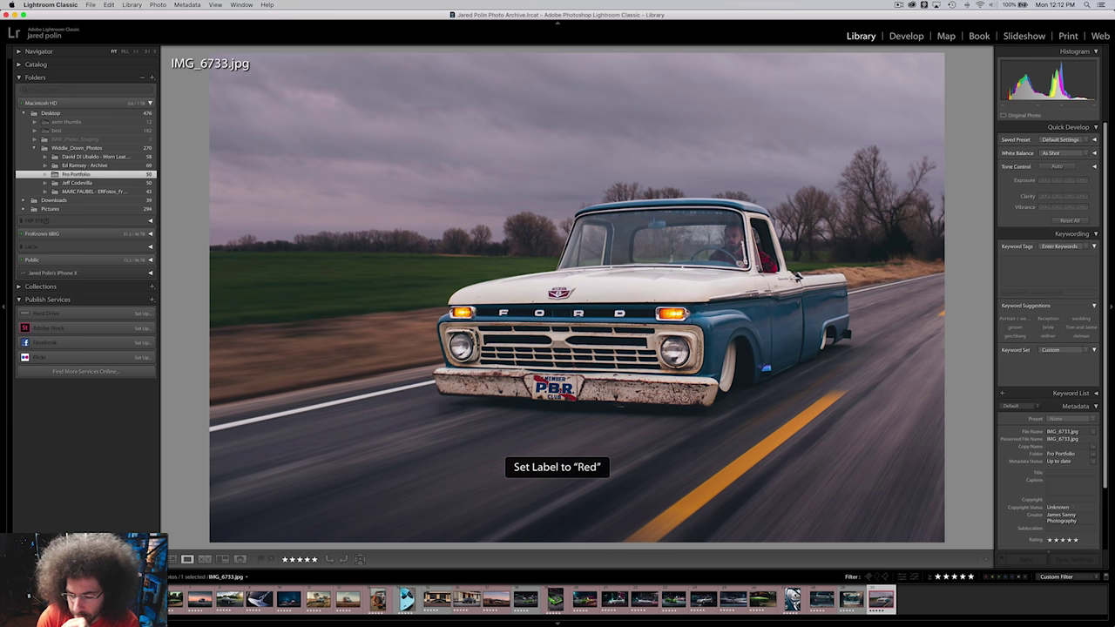
Filter to five-star red-labelled photos and review the Caprice1, Salas and Jaguar shots.
left_click(985, 577)
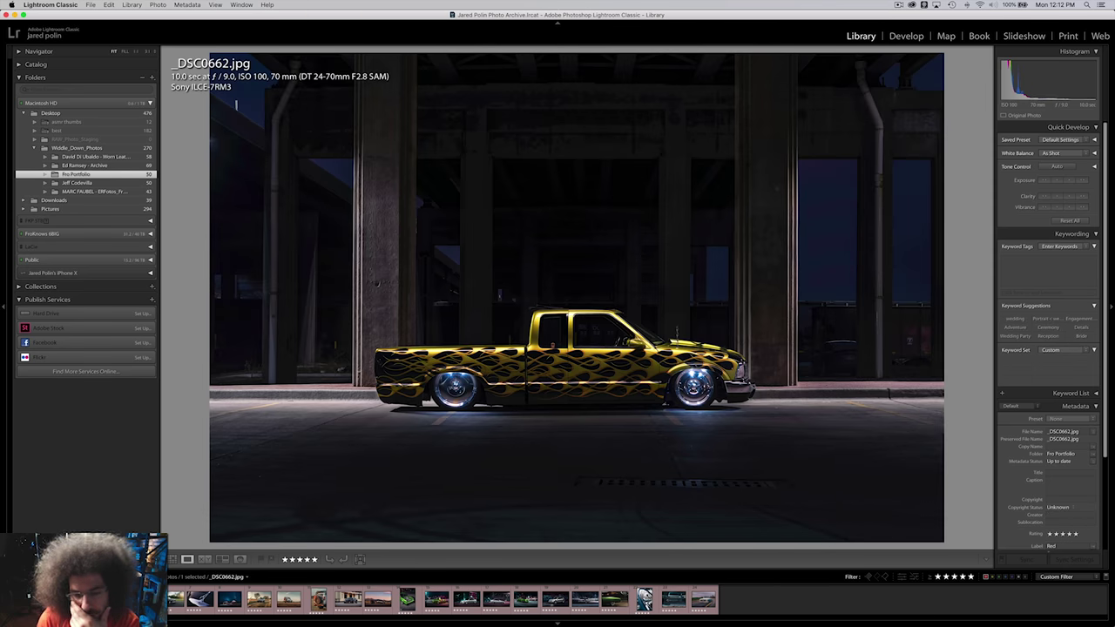
key("Right")
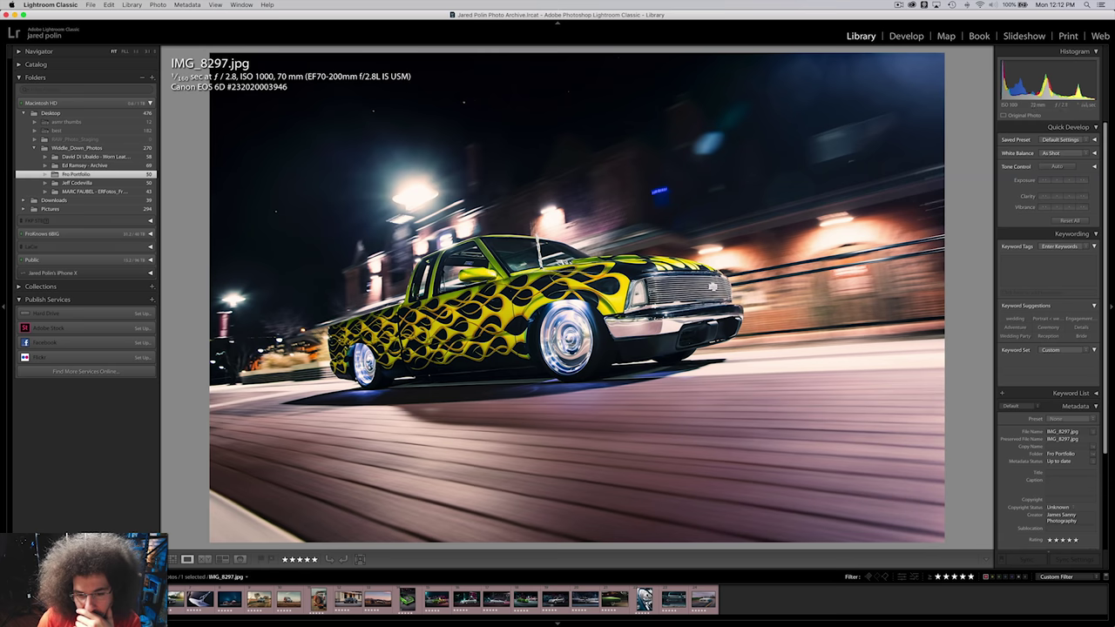
key("Right")
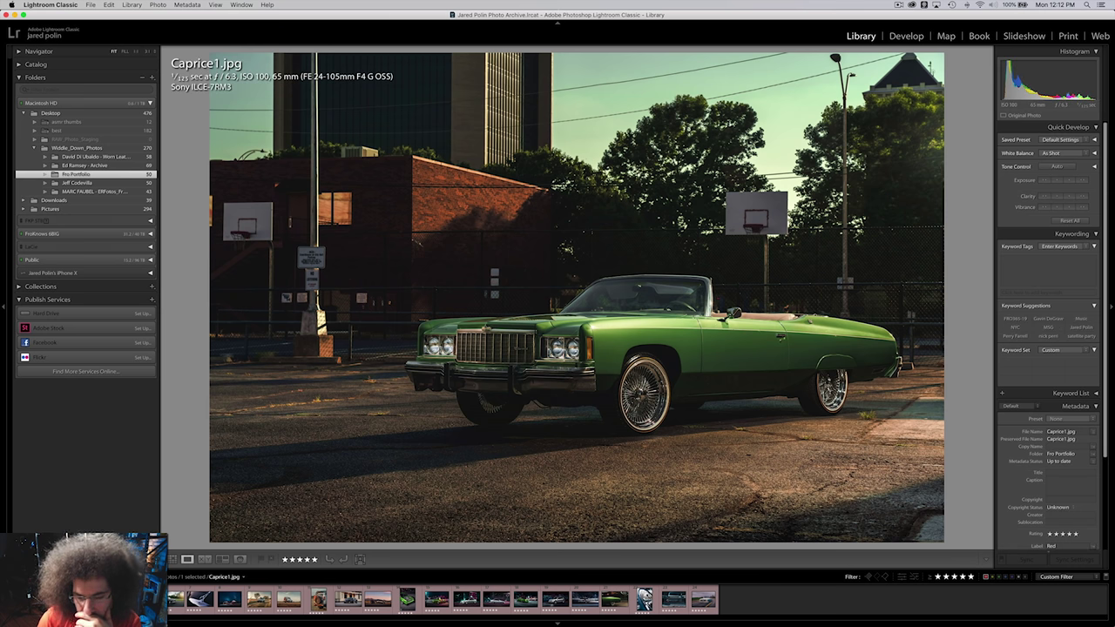
key("Right")
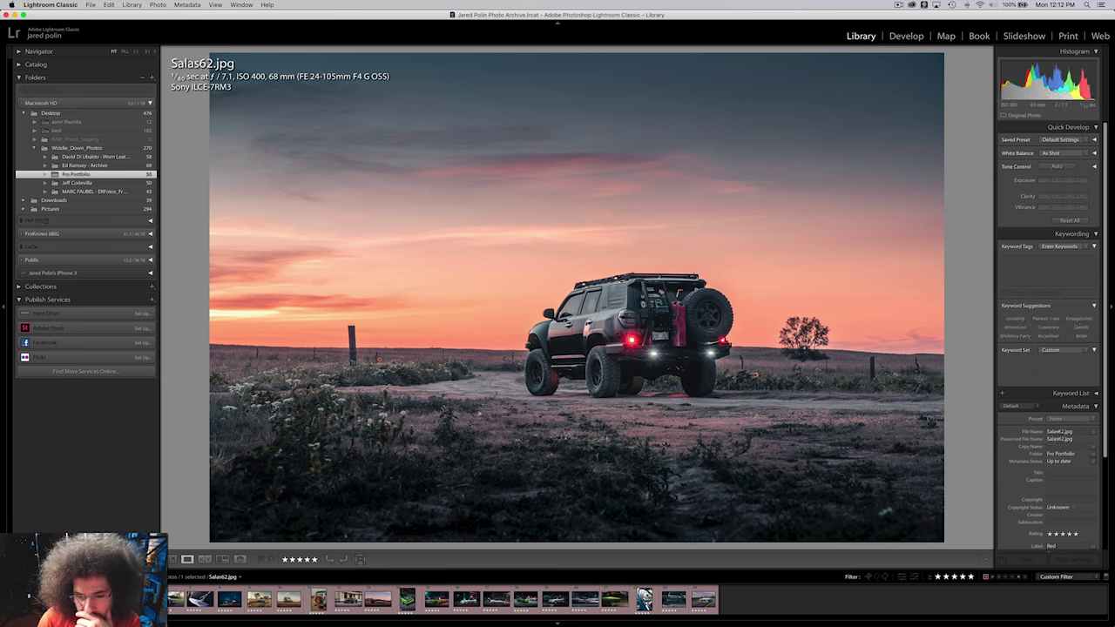
key("Right")
key("Left")
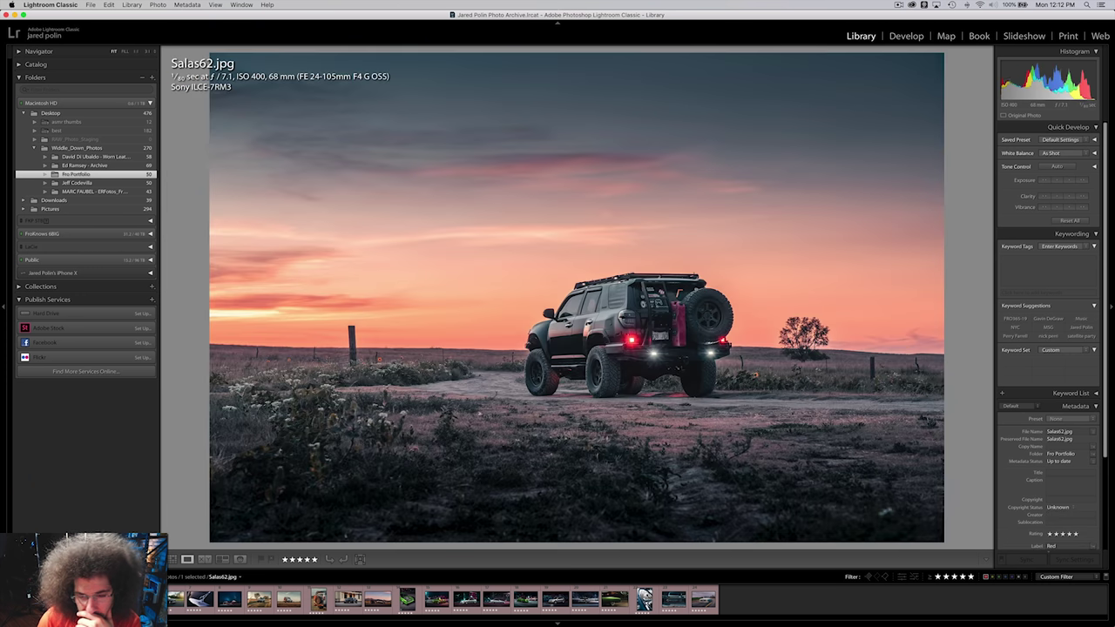
key("Left")
key("Left")
key("Left")
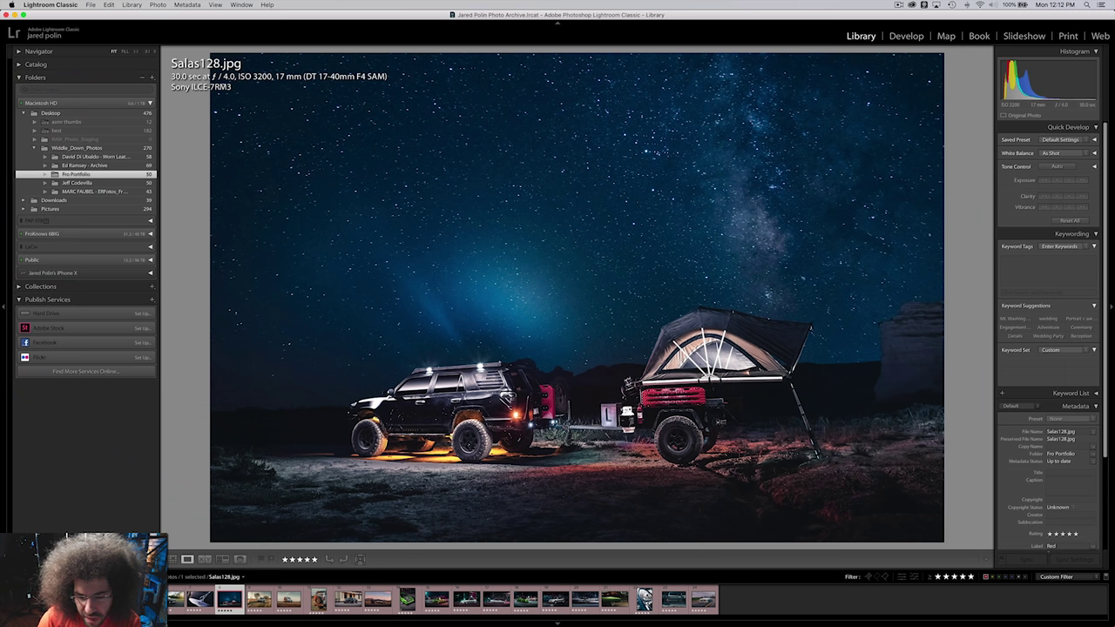
key("Right")
key("Right")
key("Right")
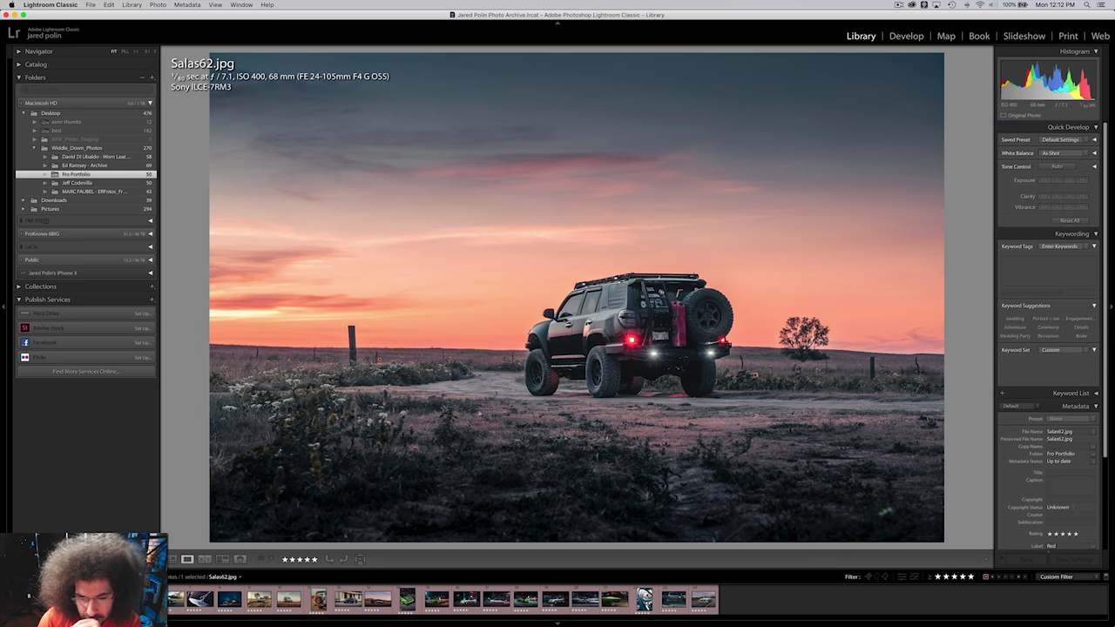
Recheck the JH1, JH38 and JH31 Land Rover shots, ending on ADV1-Brian1.jpg.
key("Left")
key("Left")
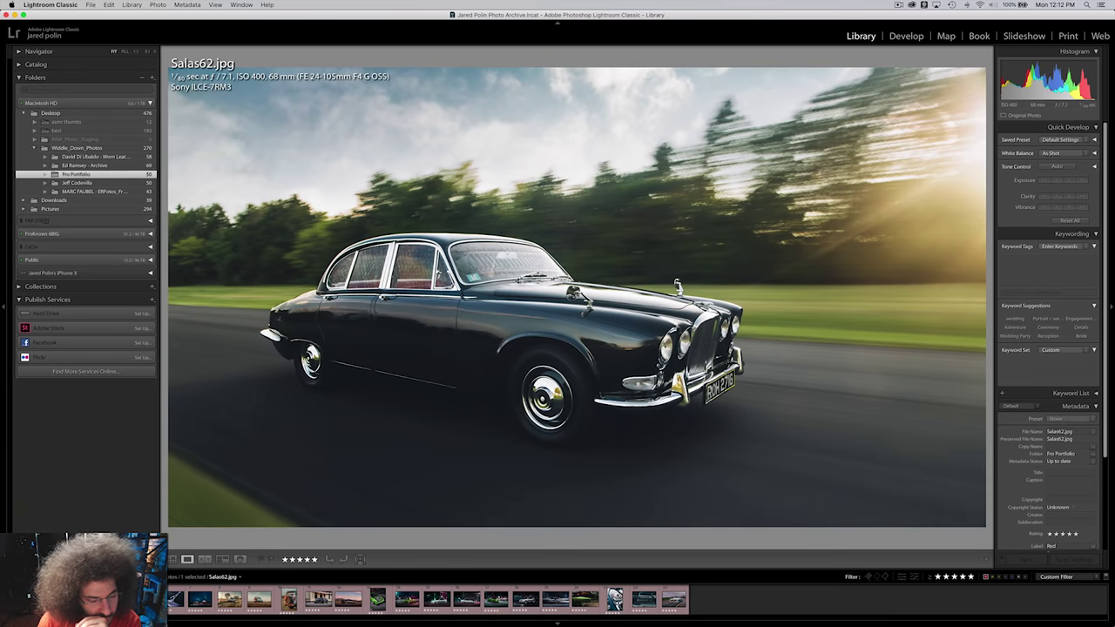
key("Right")
key("Right")
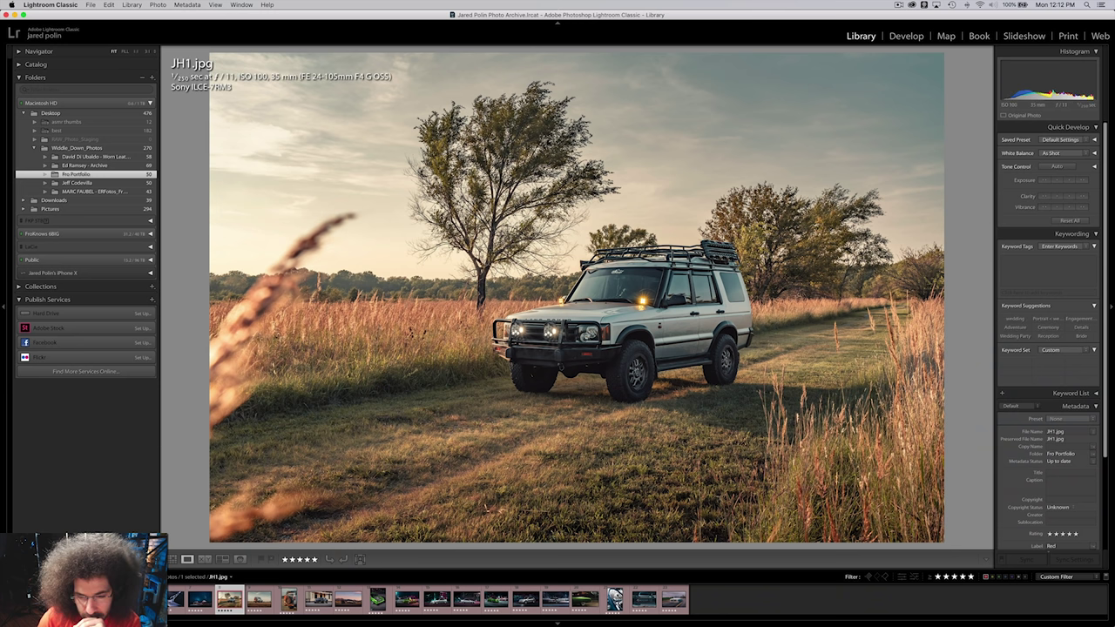
key("Right")
key("Left")
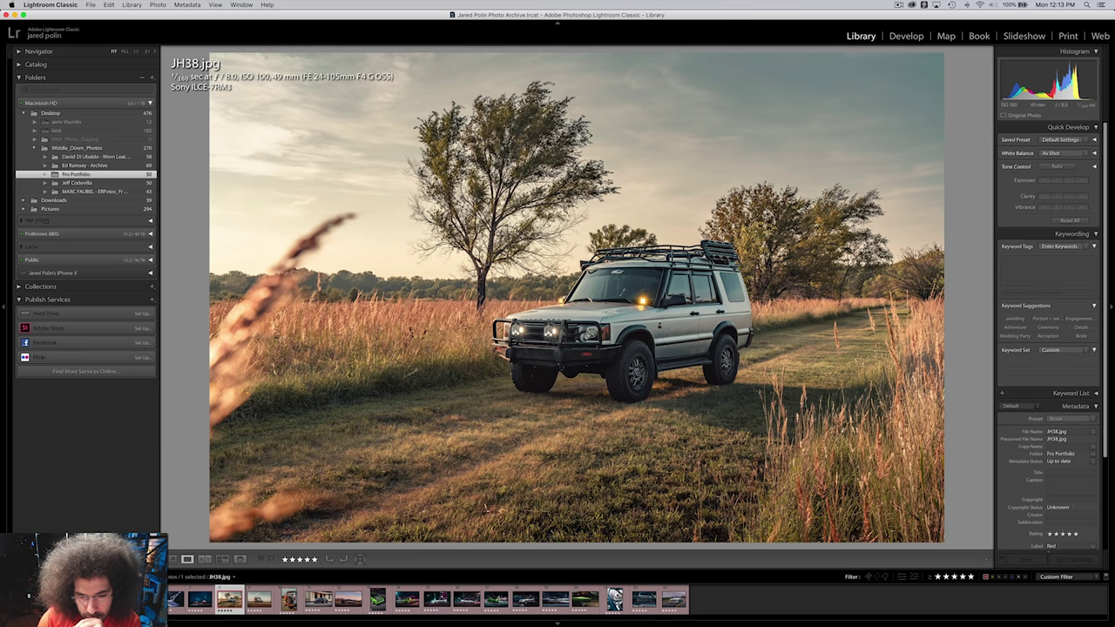
key("Right")
key("Right")
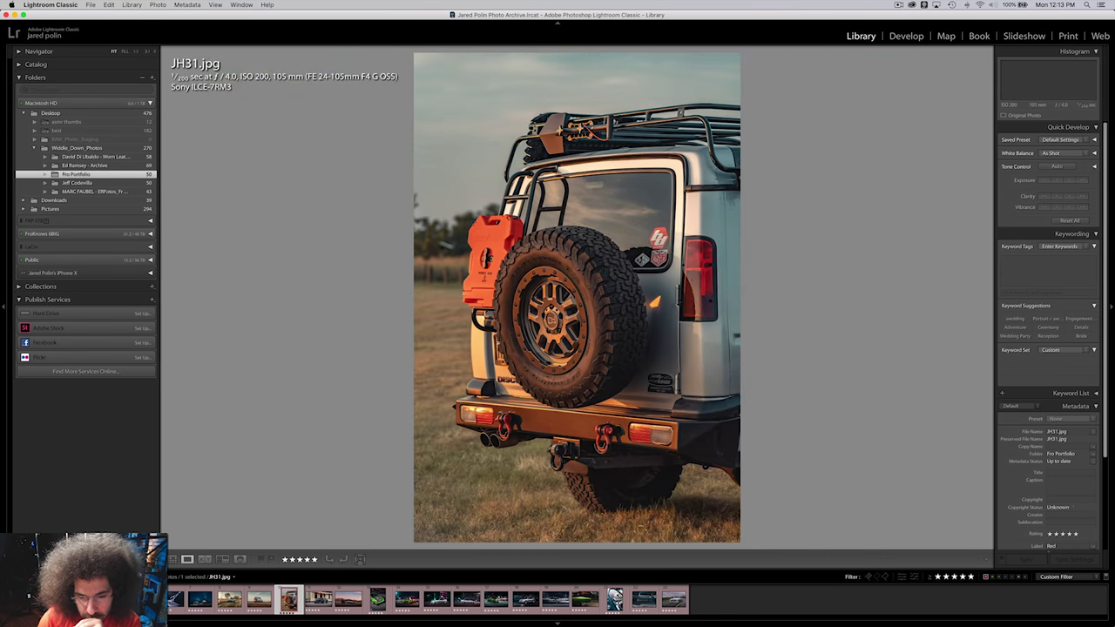
key("Left")
key("Left")
key("Left")
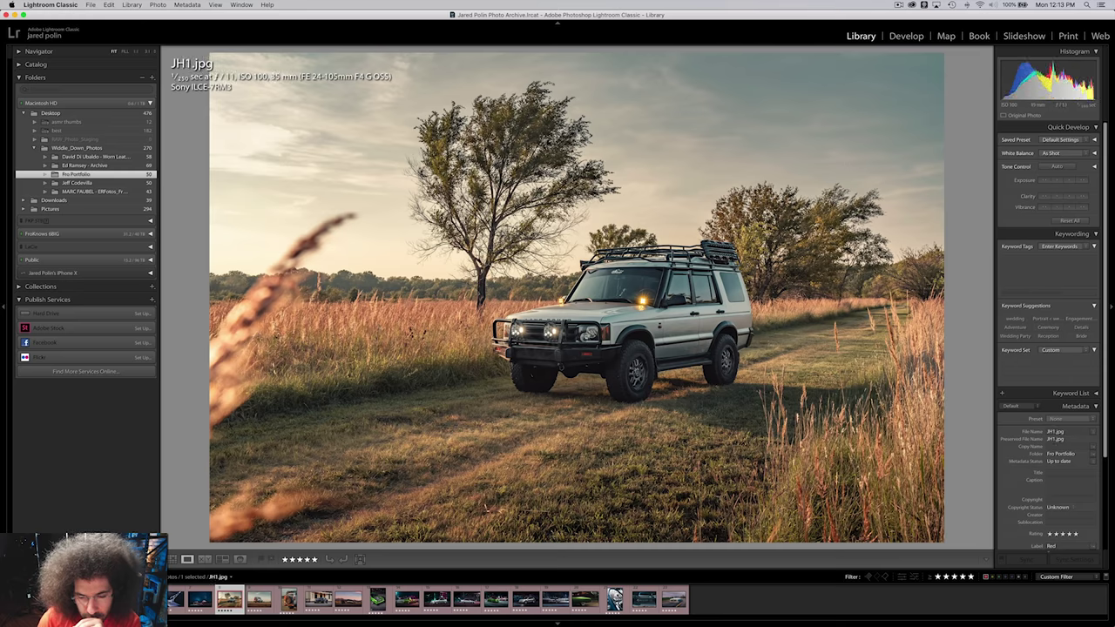
key("Right")
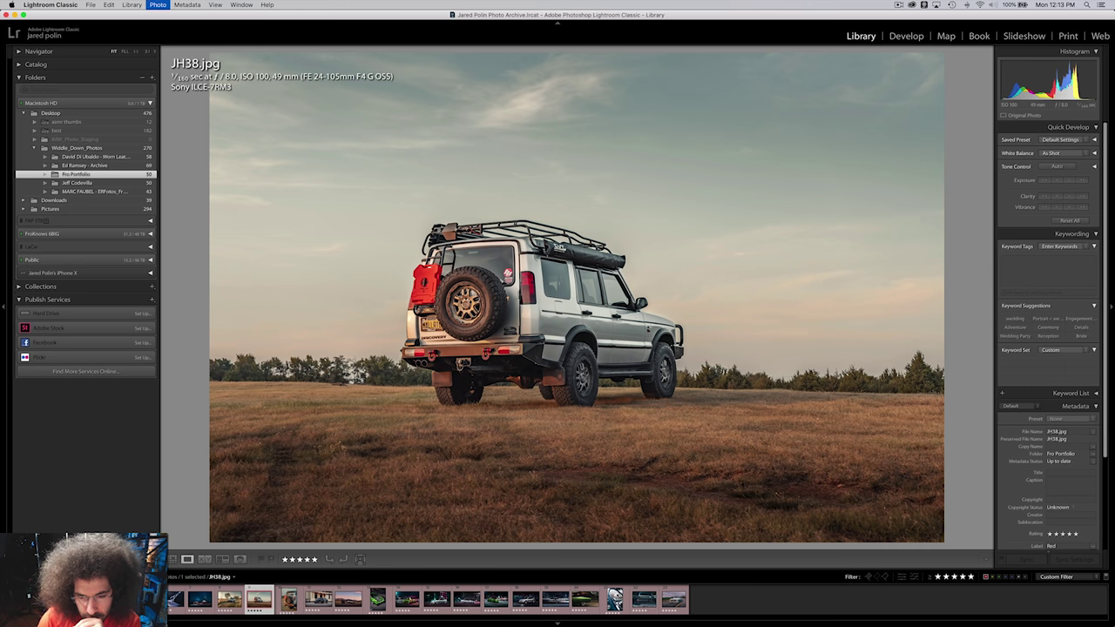
key("Right")
key("Right")
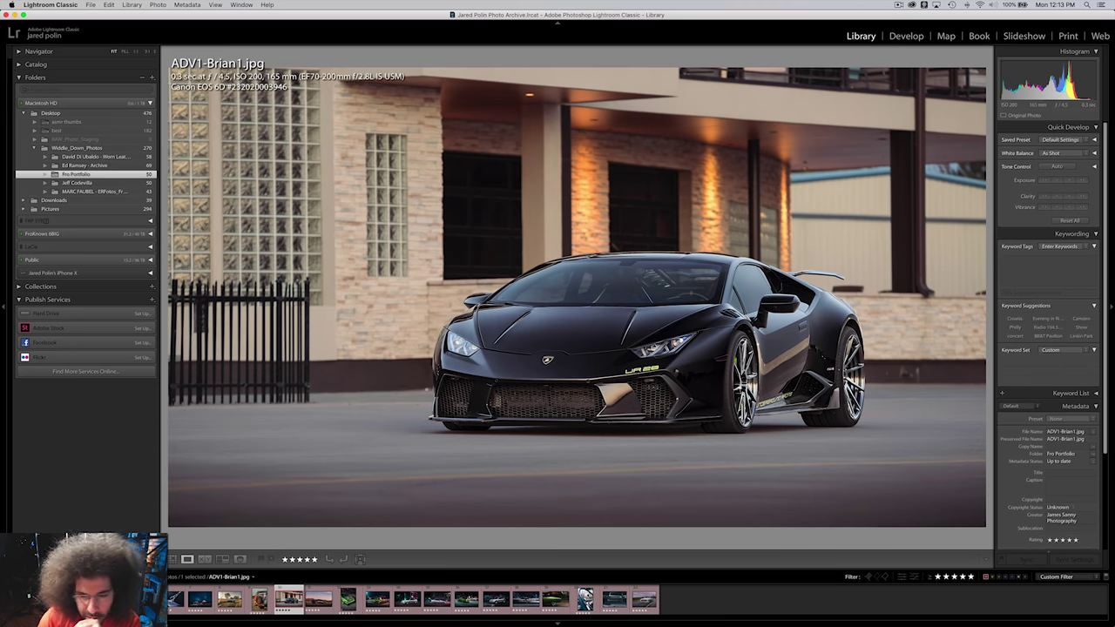
key("Right")
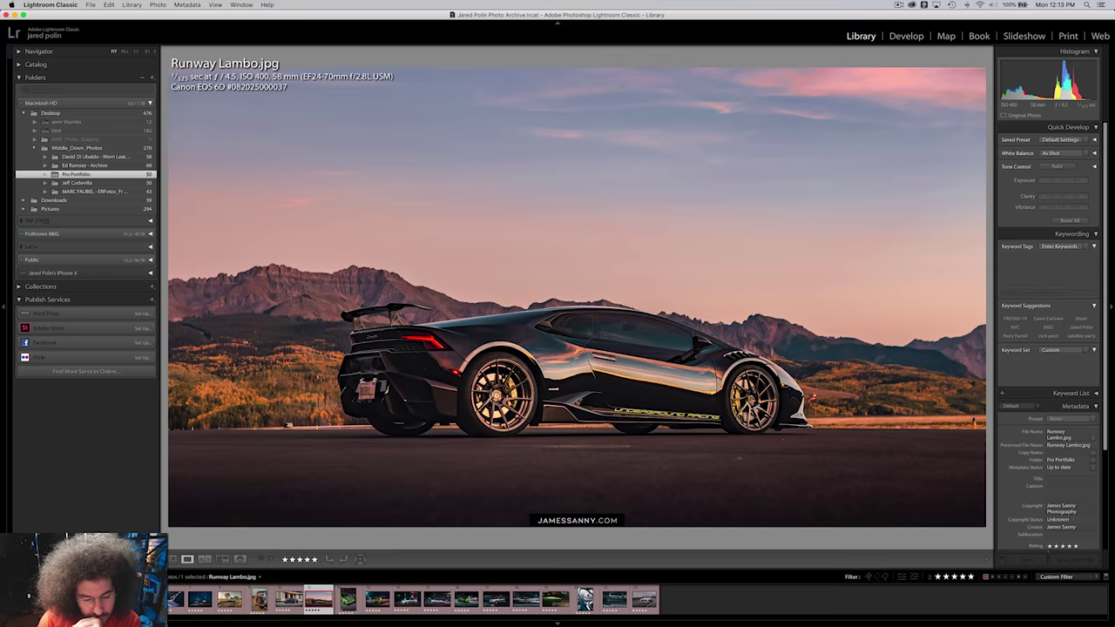
Compare ADV1-Brian1.jpg with Runway Lambo.jpg and remove Runway Lambo's red label.
key("Left")
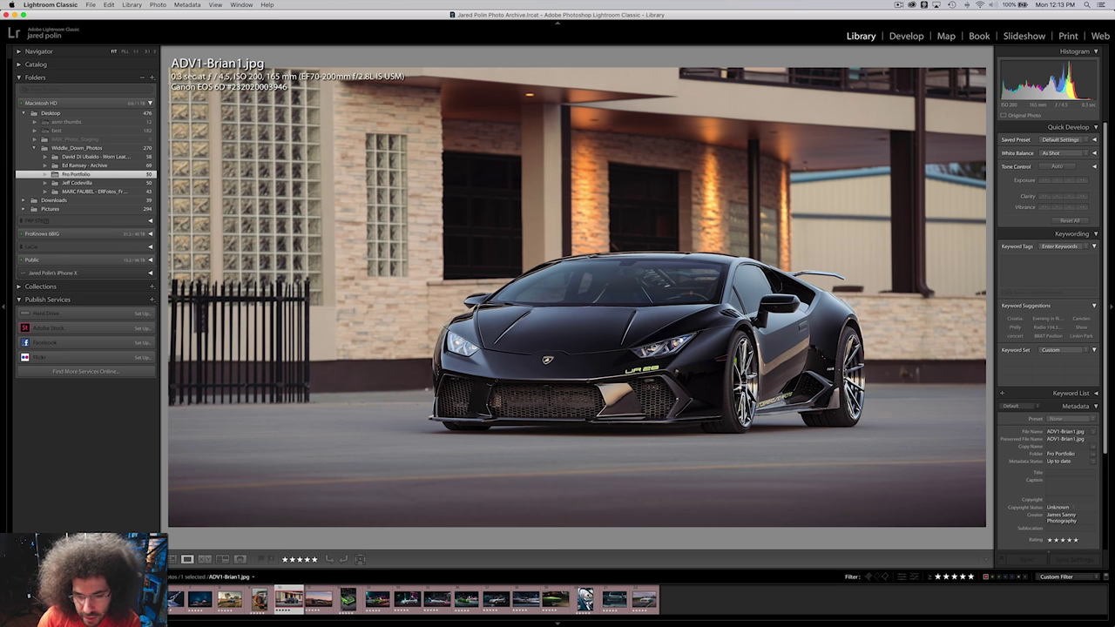
key("Right")
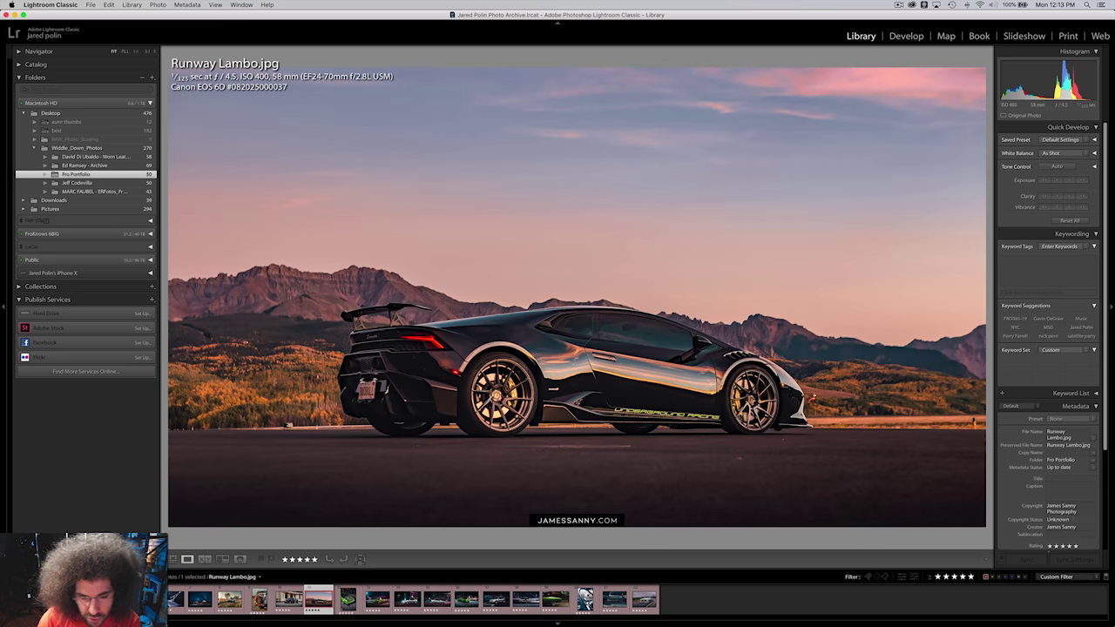
key("Left")
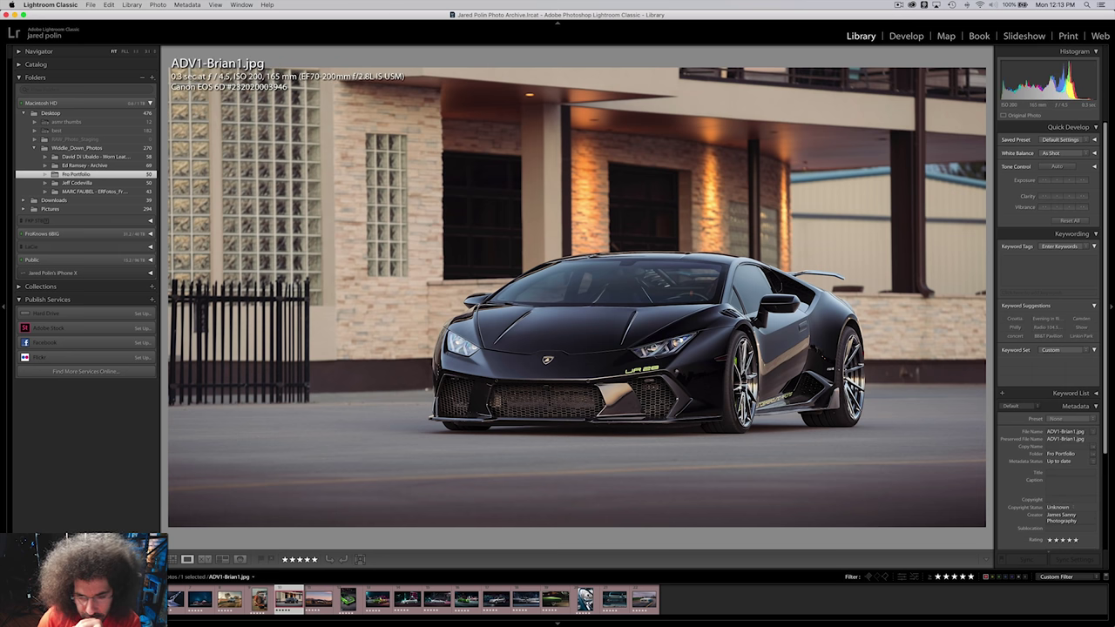
key("Right")
key("6")
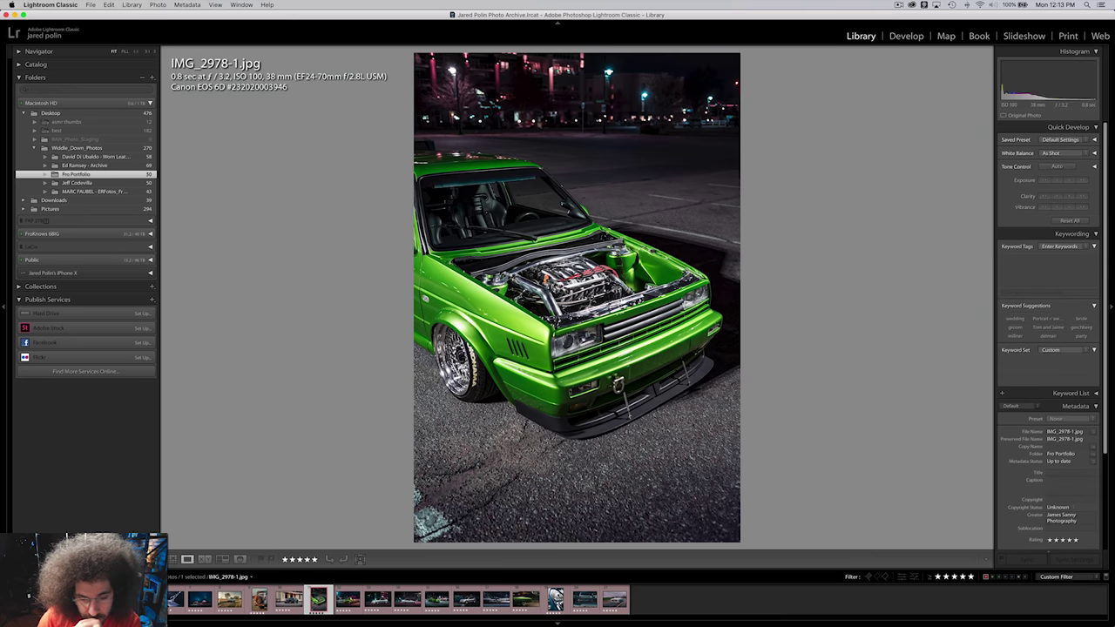
key("Left")
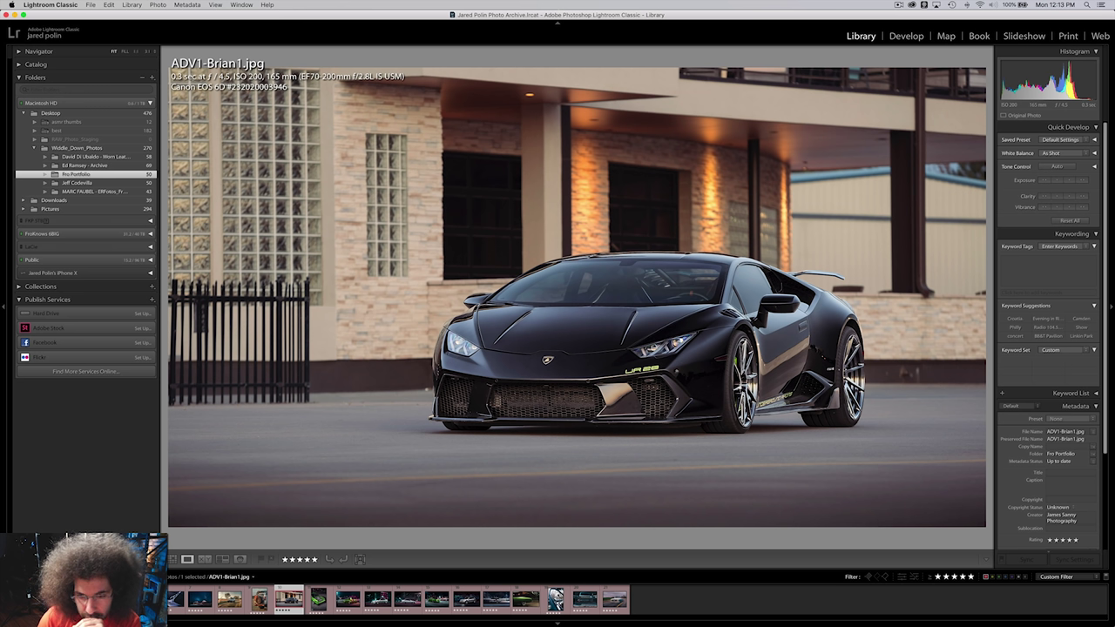
Step through IMG_2978-1, IMG_3067B, IMG_6517 and IMG_8297 to IMG_8377.jpg.
key("Right")
key("Right")
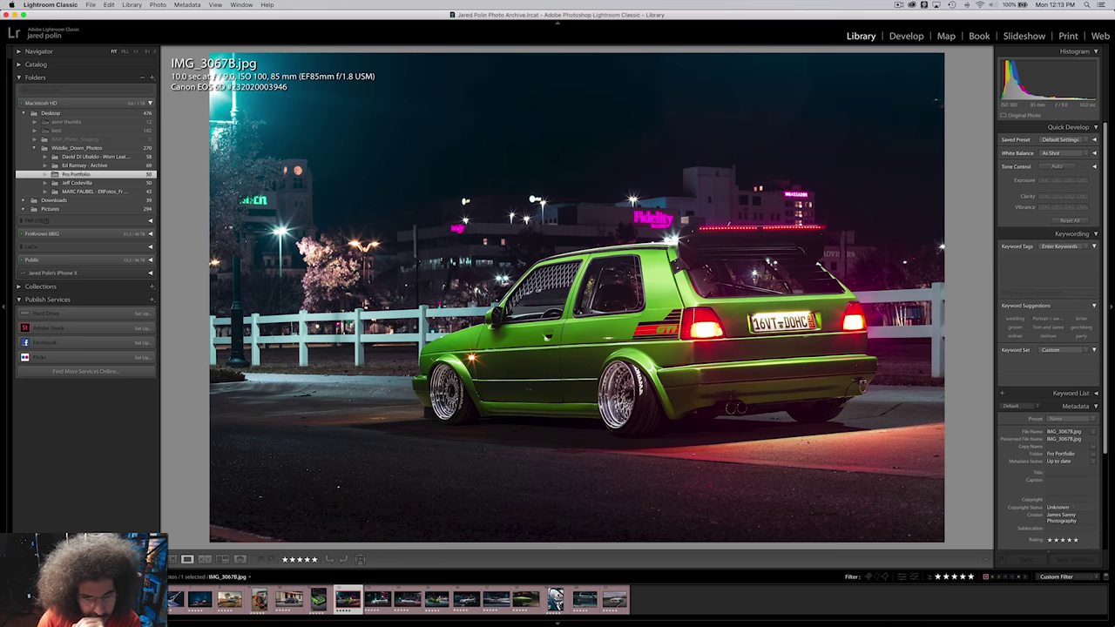
key("Right")
key("Right")
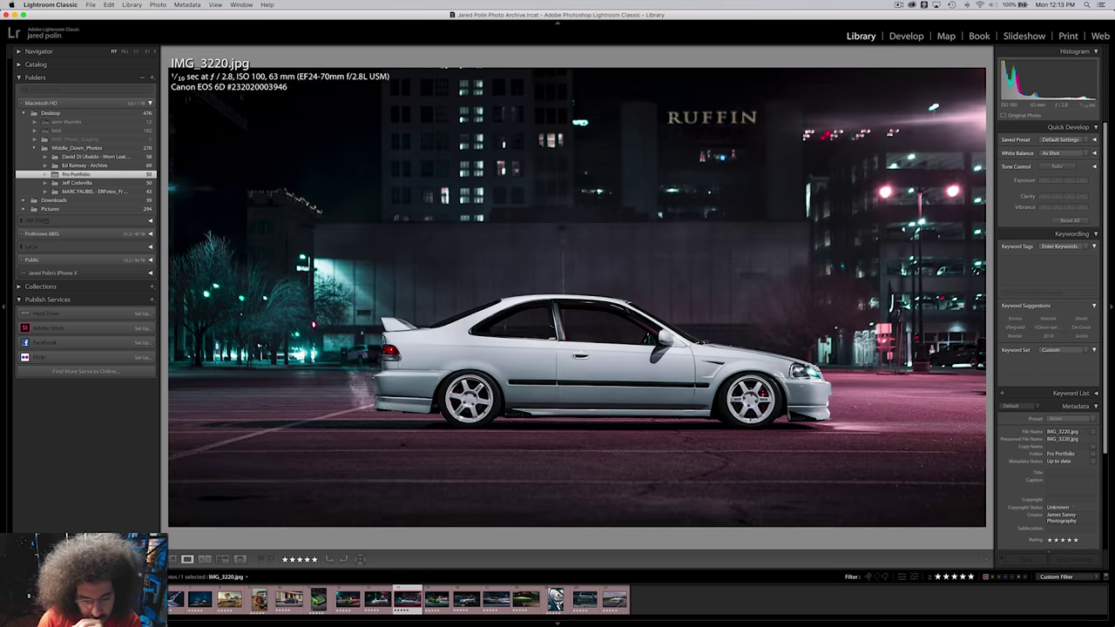
key("Right")
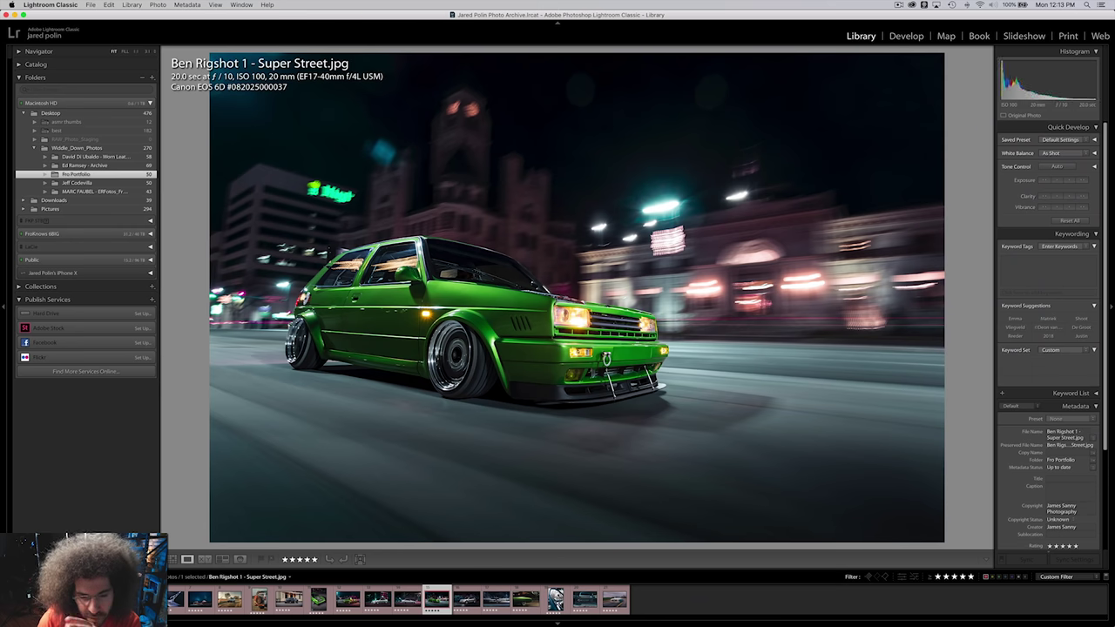
key("Right")
key("Right")
key("Right")
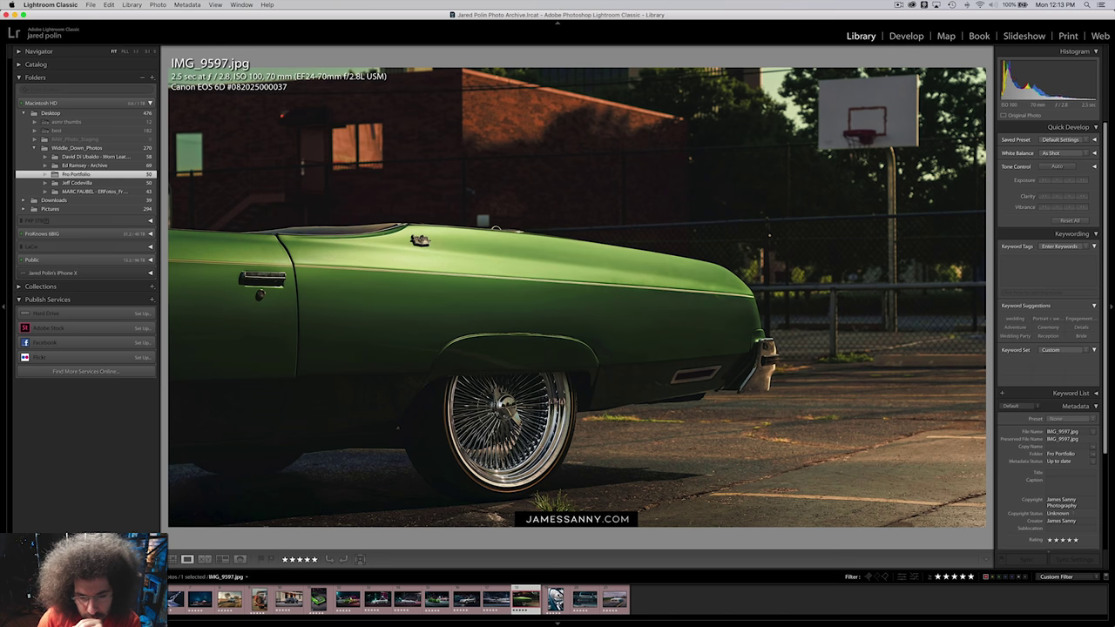
key("Right")
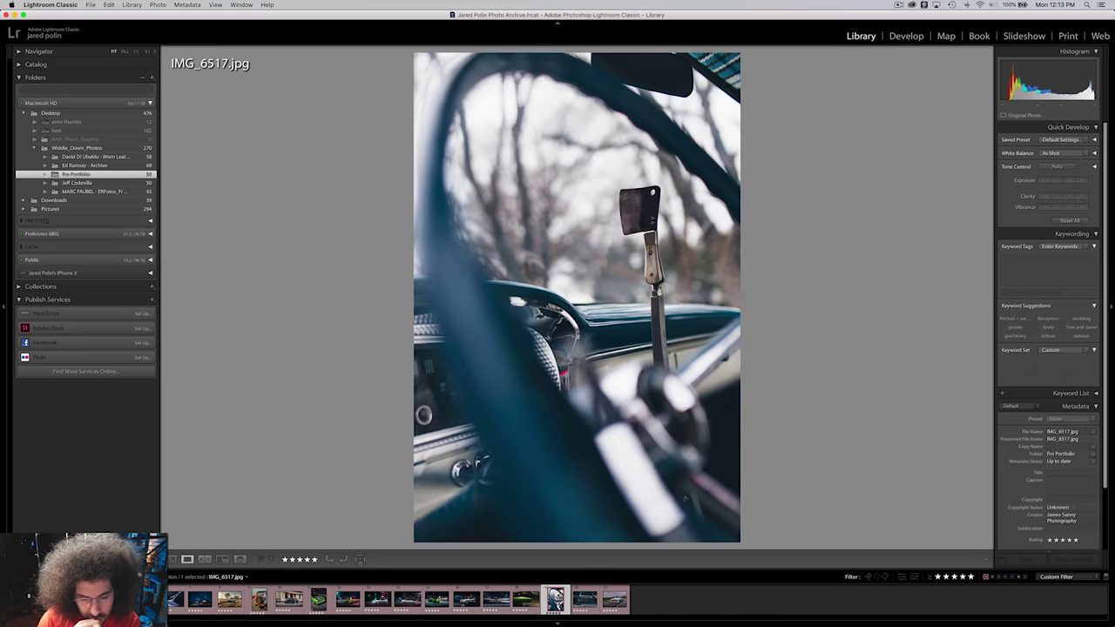
key("Right")
key("Right")
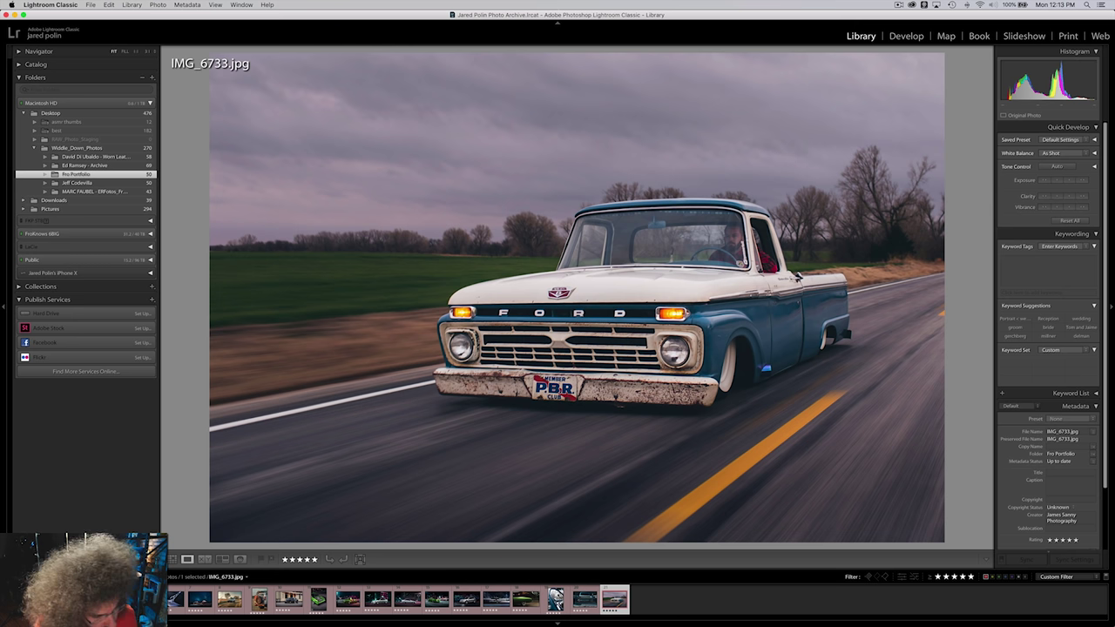
key("Right")
key("Right")
key("Right")
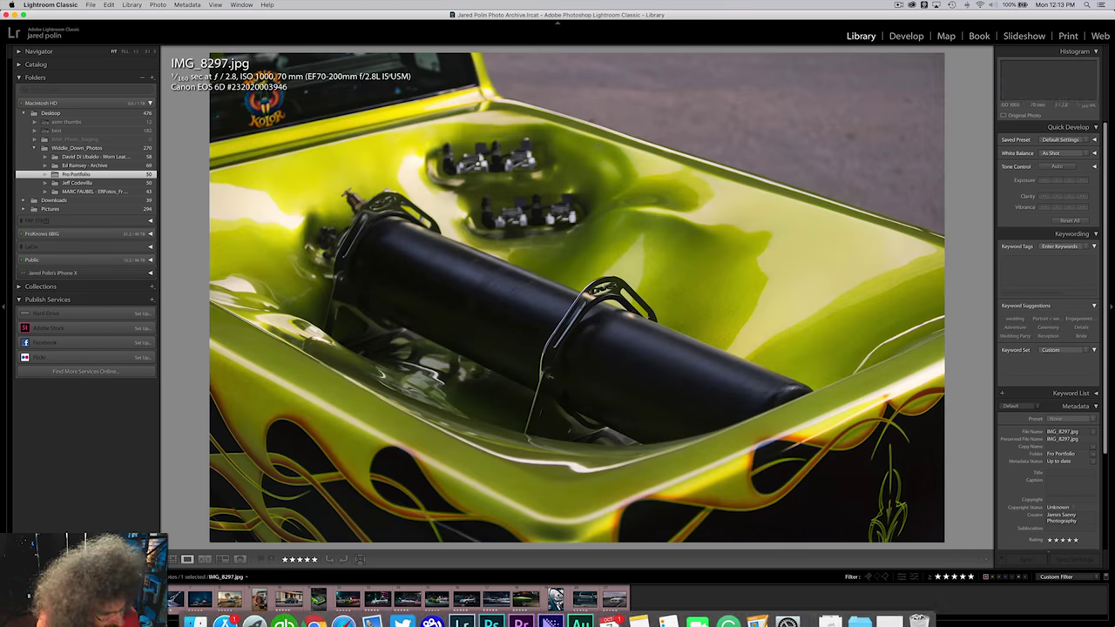
key("Left")
key("Right")
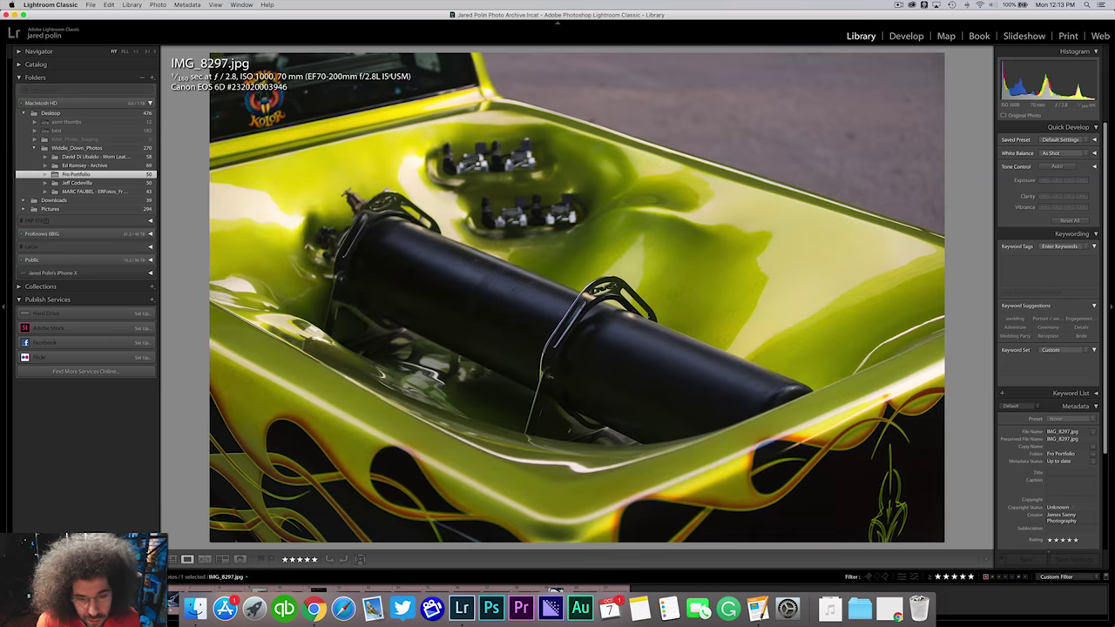
key("Left")
key("Right")
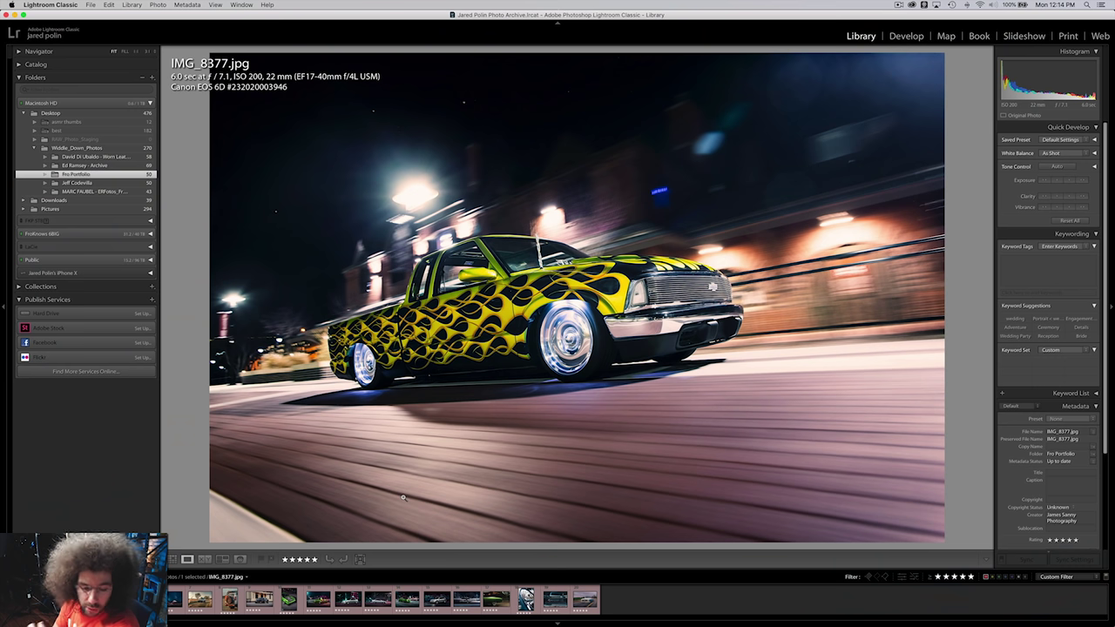
Step forward through Caprice1, Salas128 and ADV1-Brian1 to the silver Tiguan shot.
key("Right")
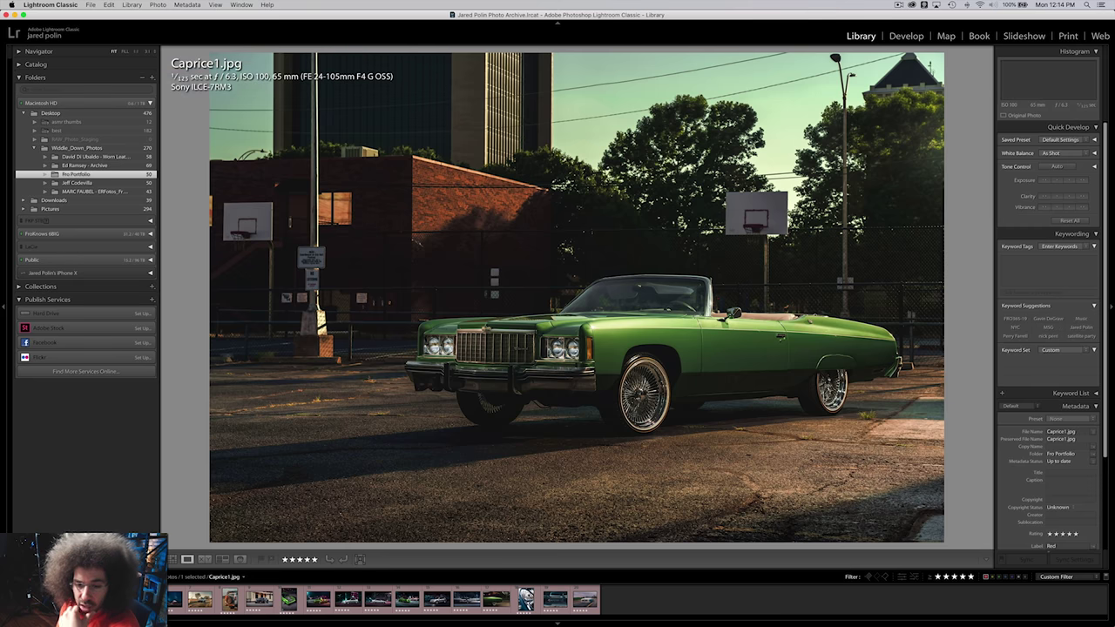
key("Right")
key("Right")
key("Right")
key("Right")
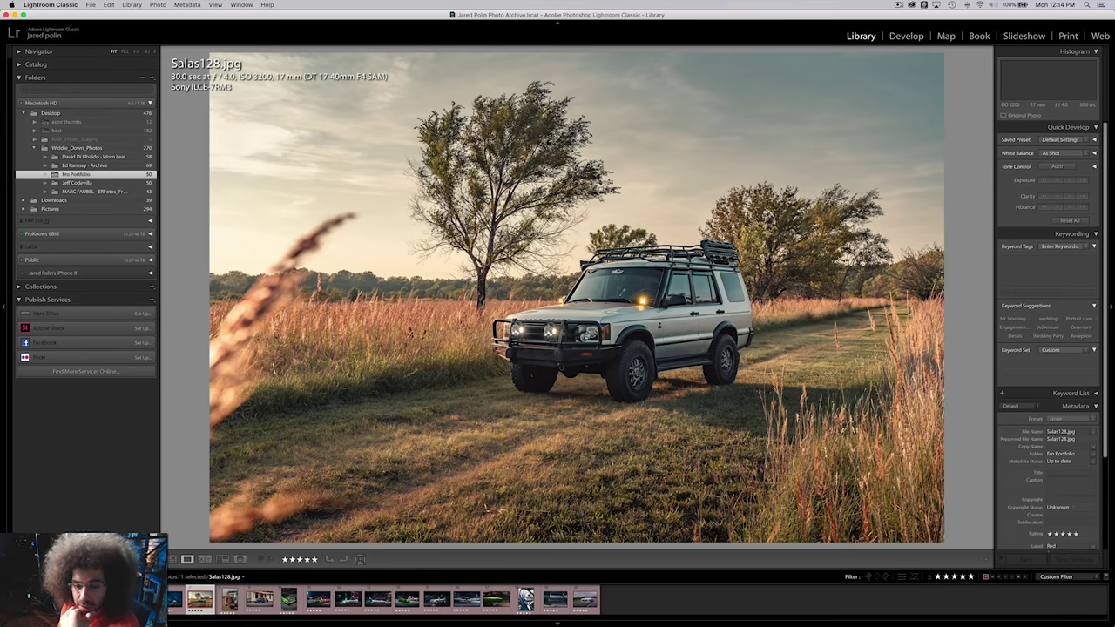
key("Right")
key("Right")
key("Right")
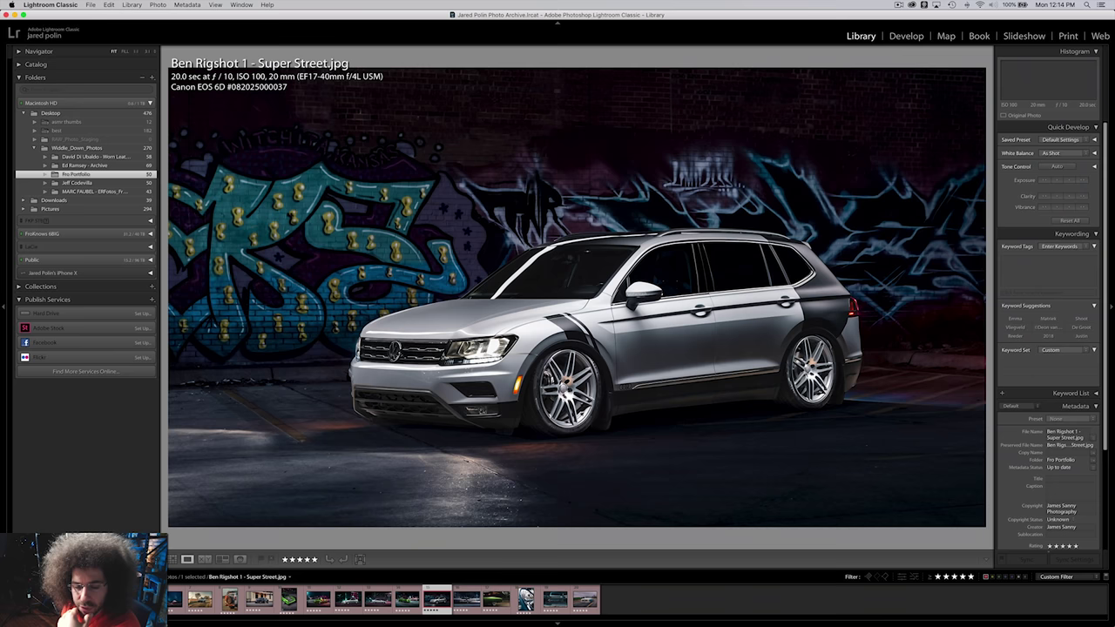
key("Right")
key("Right")
key("Right")
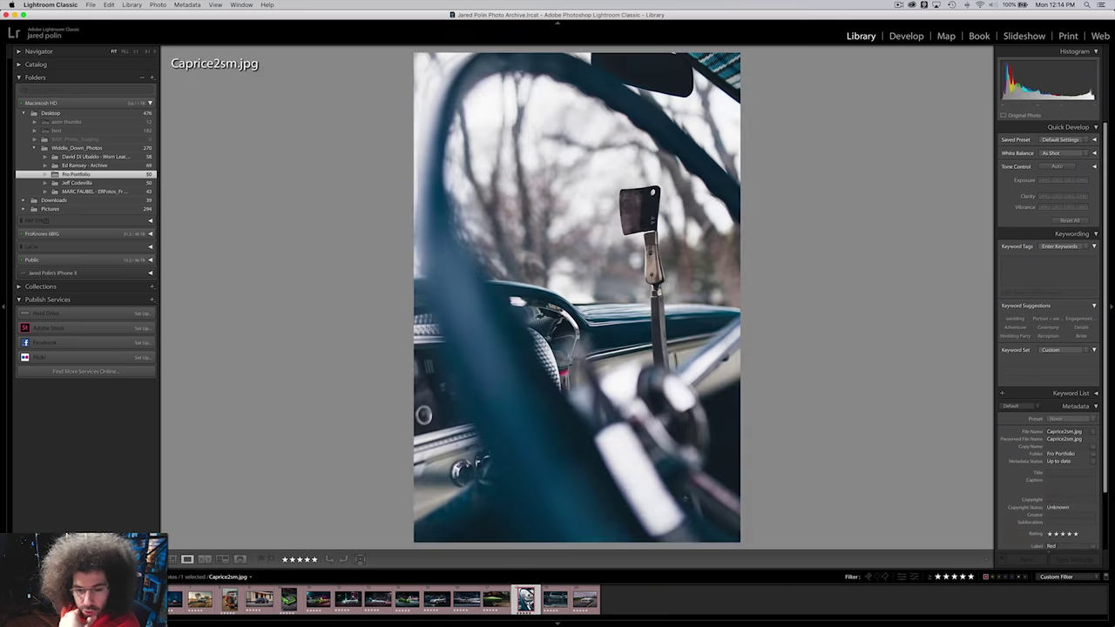